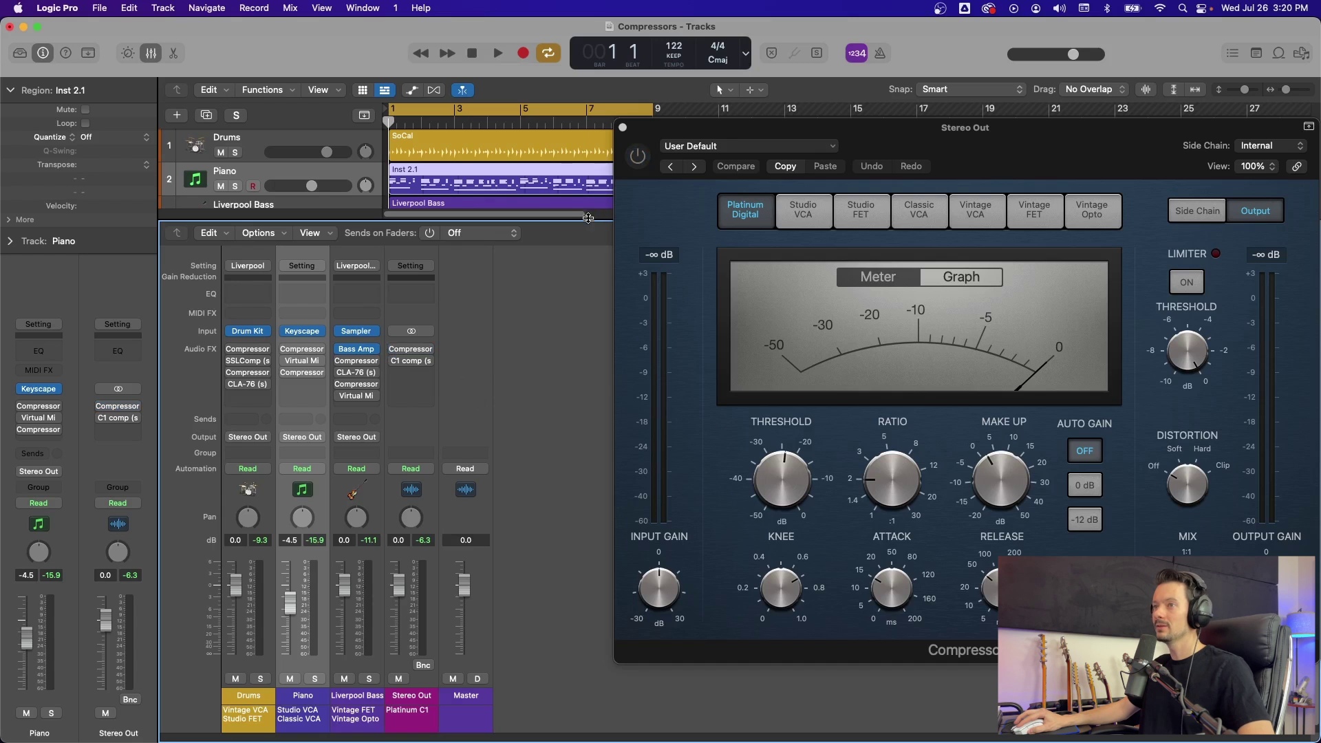
# Enlarge the track area so all three tracks show, and play the song with the Stereo Out compressor switched on
pyautogui.moveTo(586, 219); pyautogui.dragTo(579, 255)
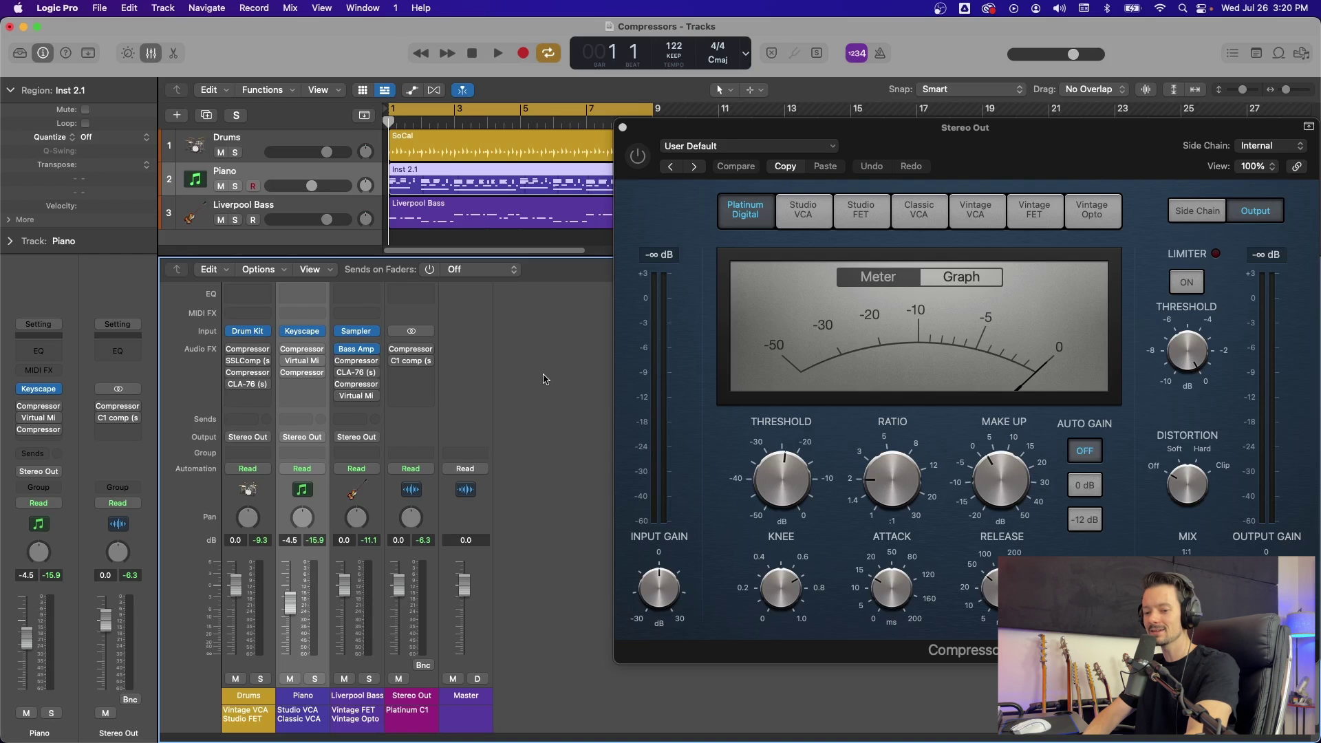
pyautogui.press('space')
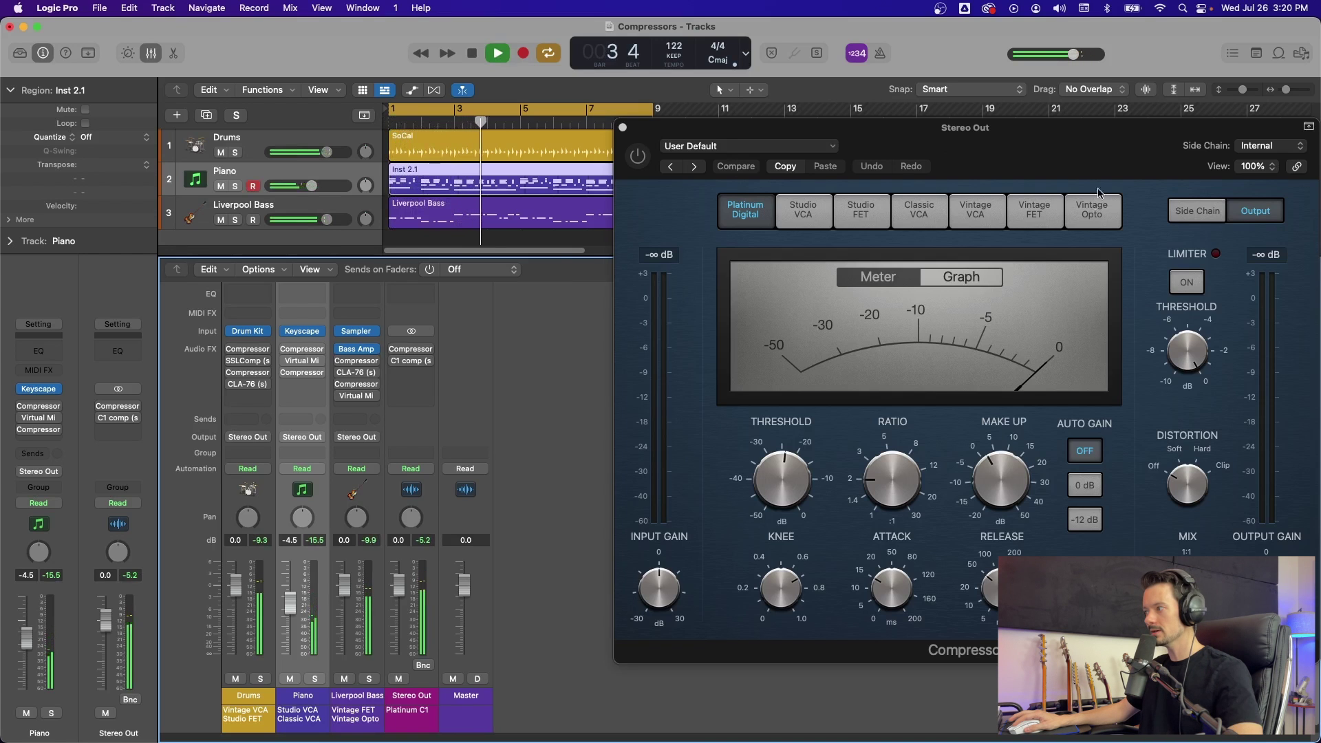
pyautogui.moveTo(647, 159); pyautogui.dragTo(531, 124)
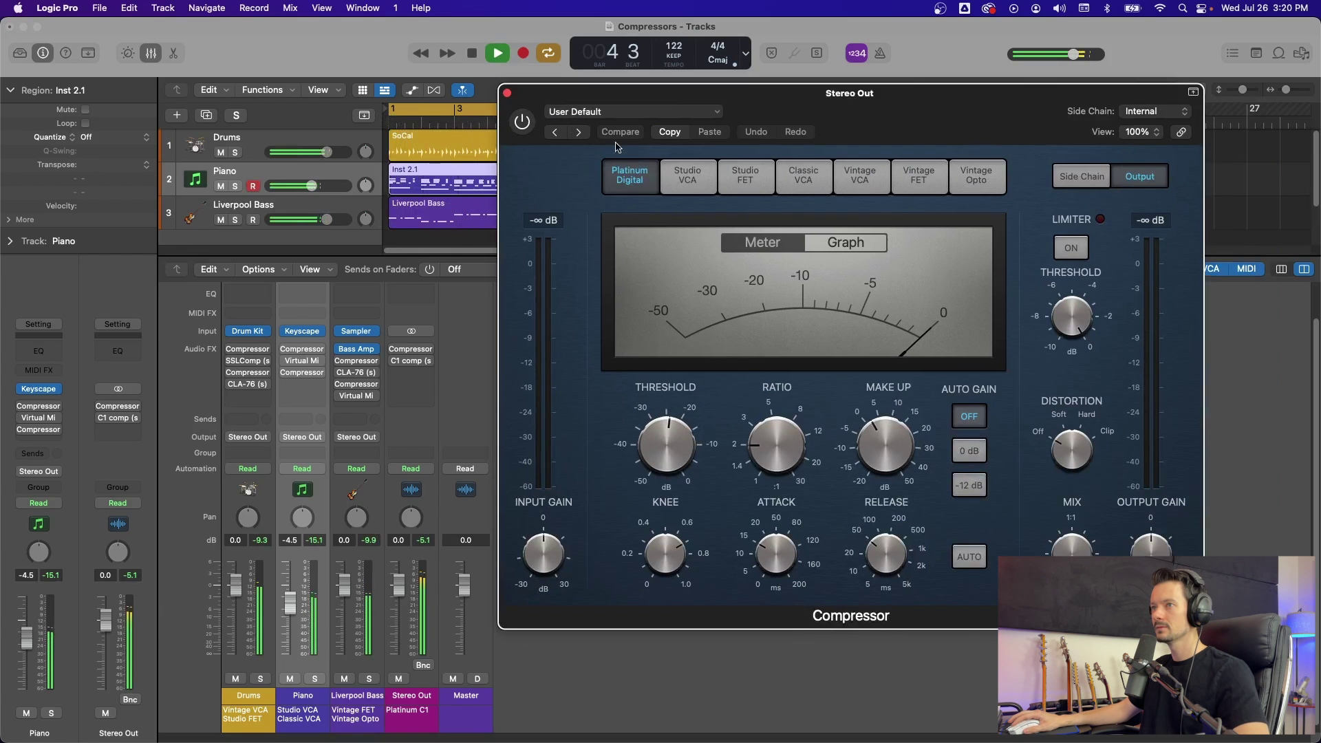
pyautogui.click(523, 122)
# Set the Platinum Digital compressor's threshold to about -12 dB, raise its ratio to about 4:1, and fine-tune attack and release
pyautogui.moveTo(681, 430); pyautogui.dragTo(683, 409)
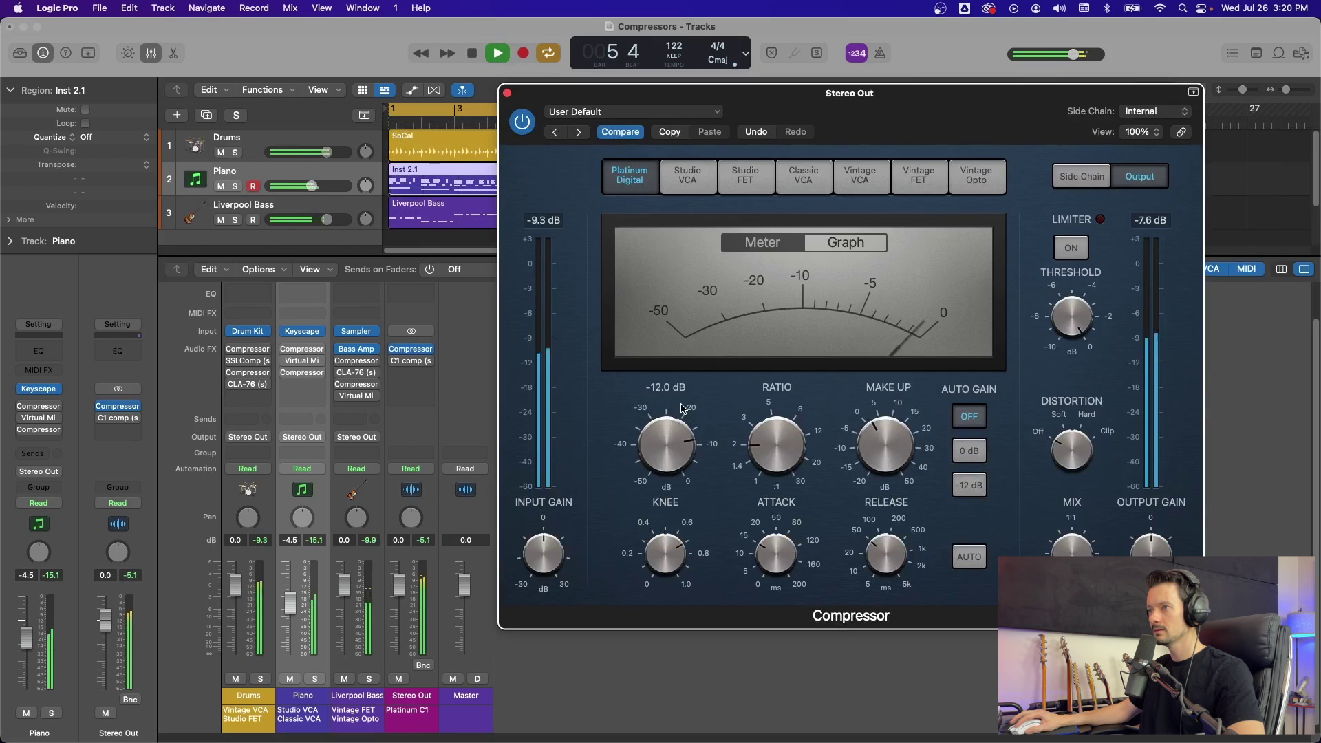
pyautogui.moveTo(768, 460); pyautogui.dragTo(771, 435)
pyautogui.moveTo(772, 554); pyautogui.dragTo(774, 548)
pyautogui.moveTo(885, 563); pyautogui.dragTo(885, 558)
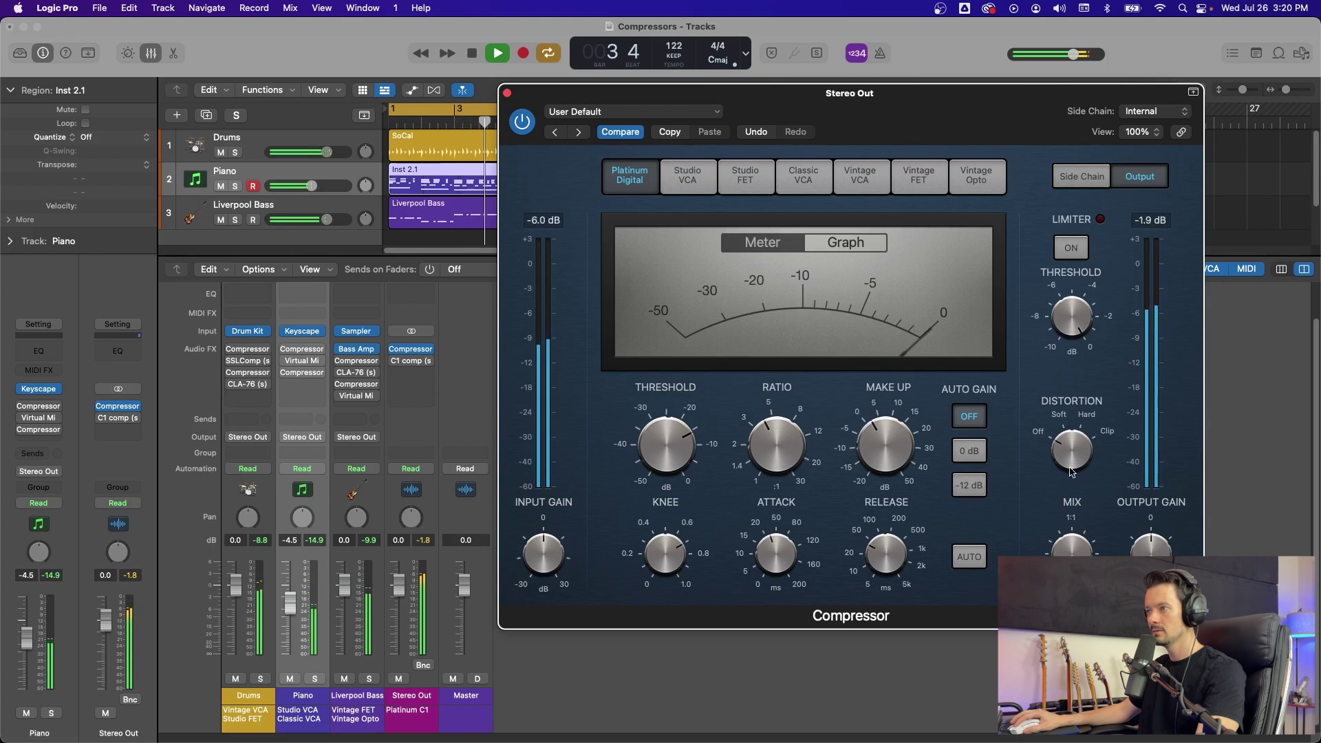
# Compare the mix with and without Platinum Digital compression, leaving the compressor bypassed and playback stopped
pyautogui.click(525, 128)
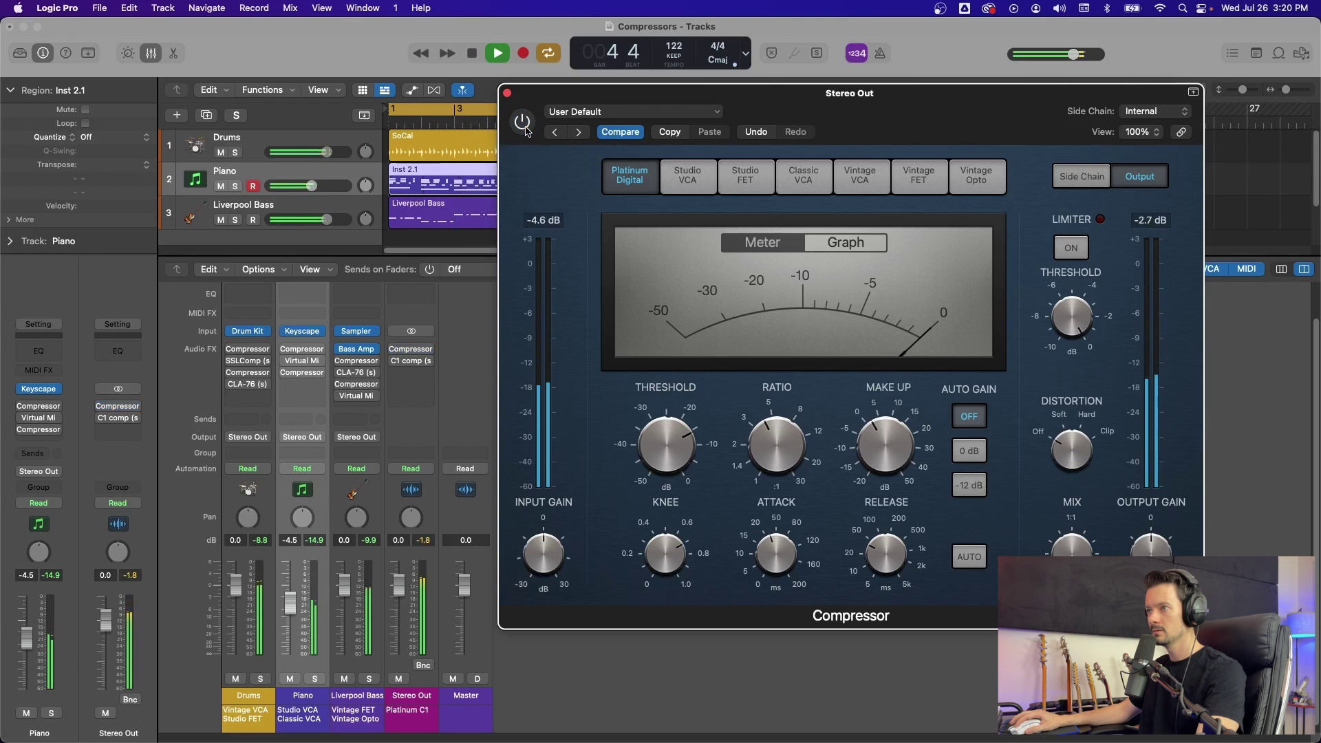
pyautogui.click(525, 133)
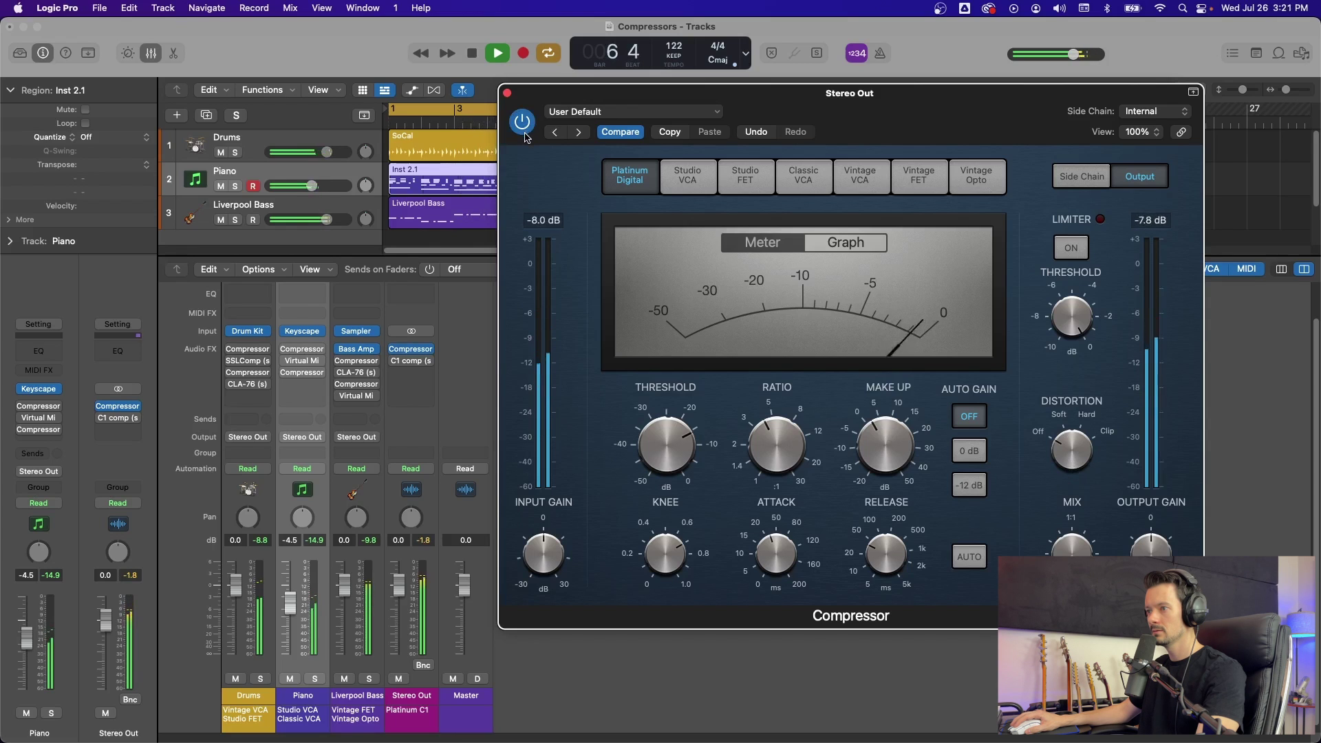
pyautogui.click(525, 134)
pyautogui.press('space')
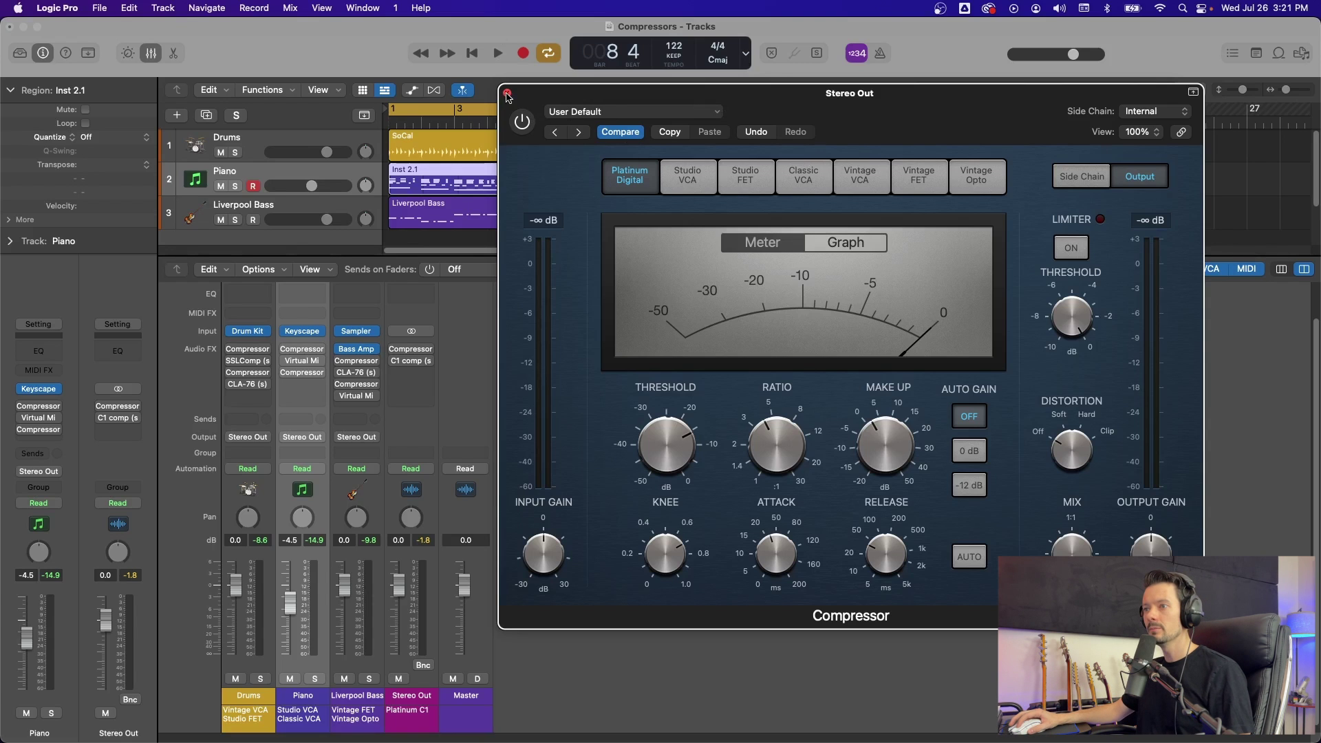
# Switch the Stereo Out compressor to the Studio VCA model and turn it on during playback
pyautogui.click(700, 177)
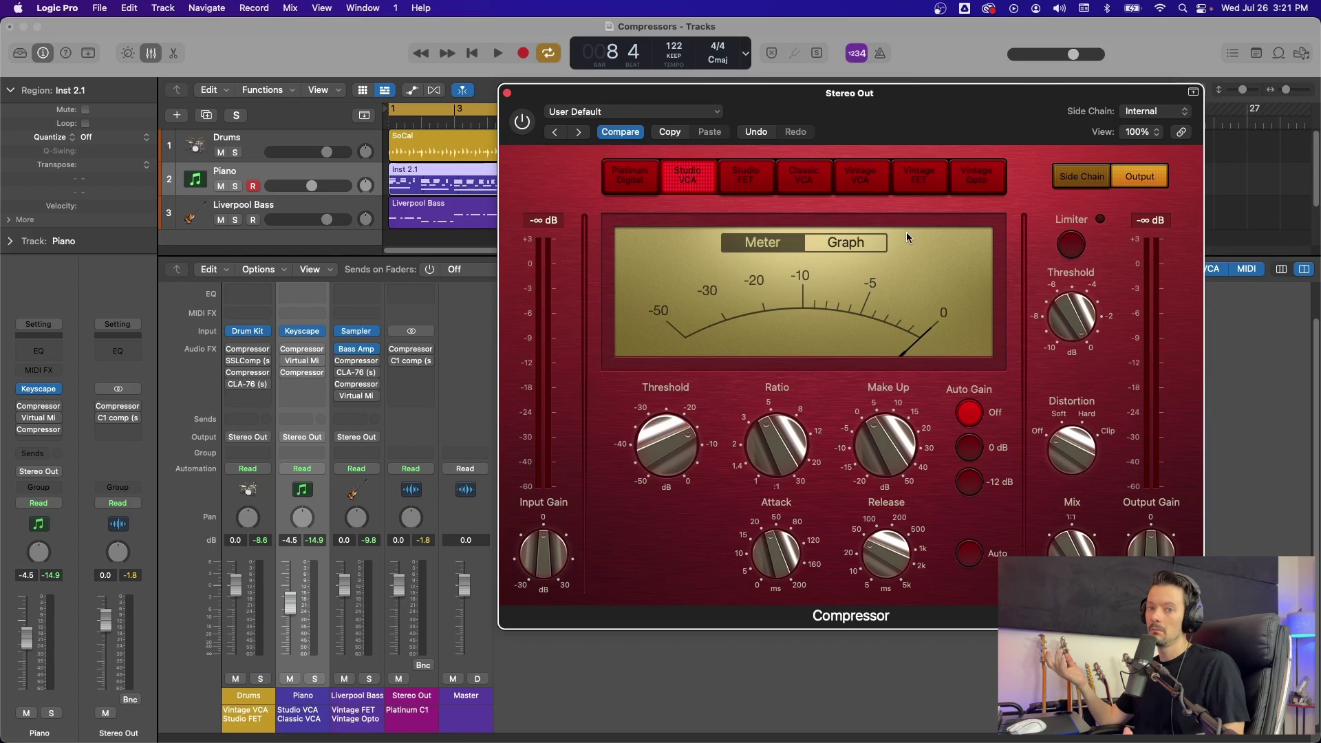
pyautogui.press('super+Tab')
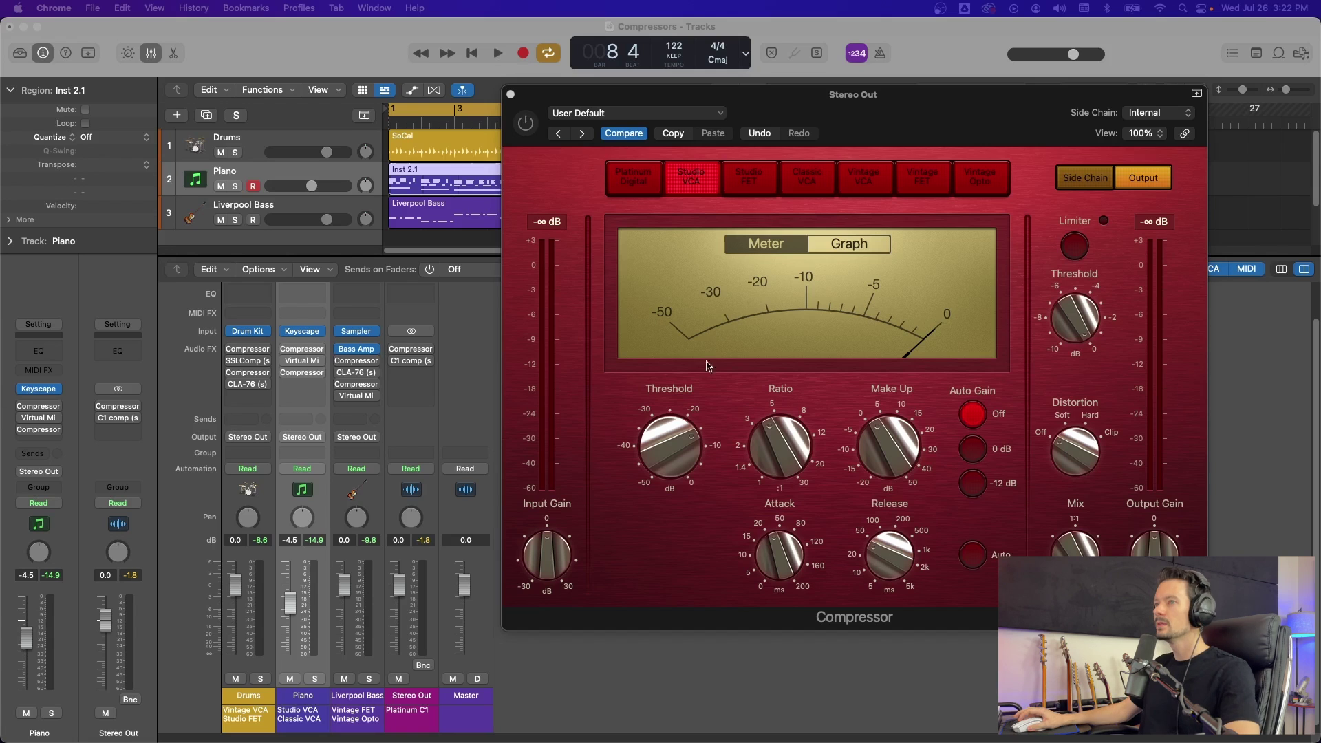
pyautogui.press('super+Tab')
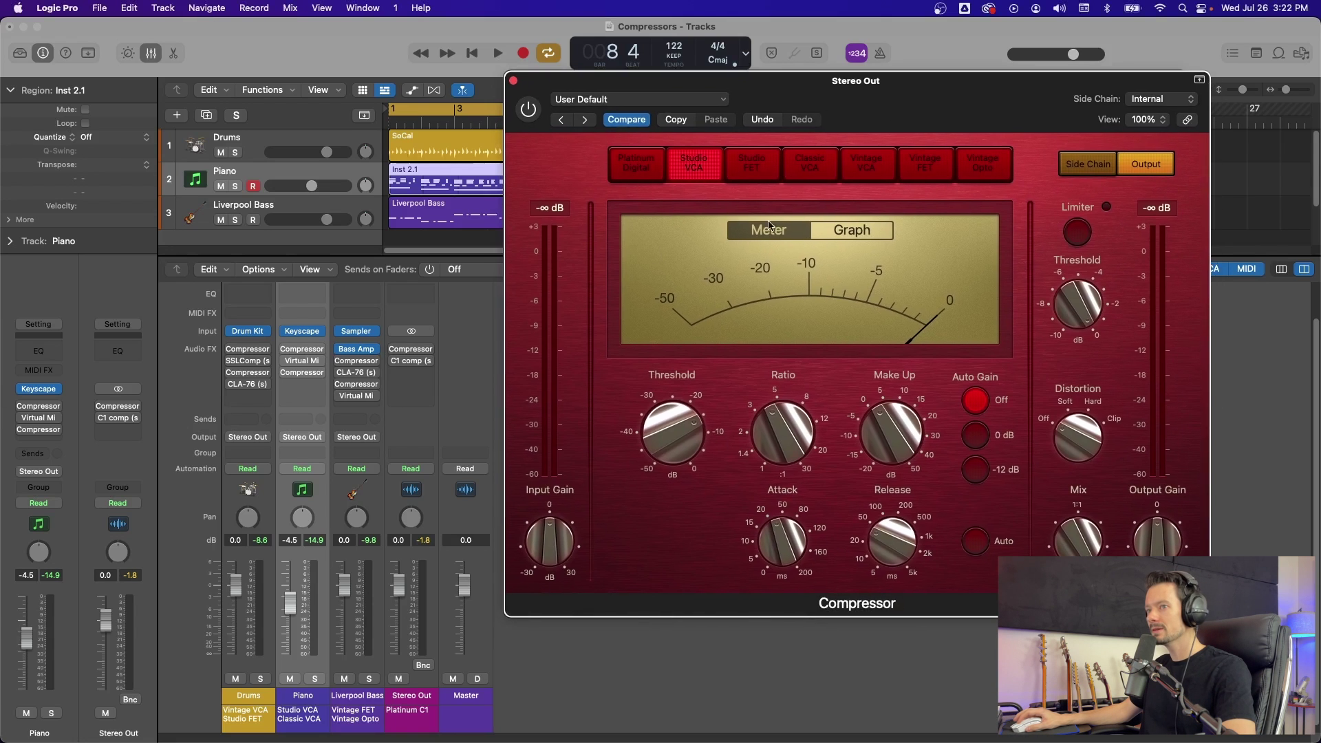
pyautogui.press('space')
pyautogui.click(529, 108)
# Lower the Studio VCA compressor's threshold, set its attack to about 29 ms, and fine-tune the release
pyautogui.moveTo(673, 435); pyautogui.dragTo(669, 472)
pyautogui.moveTo(775, 542); pyautogui.dragTo(772, 548)
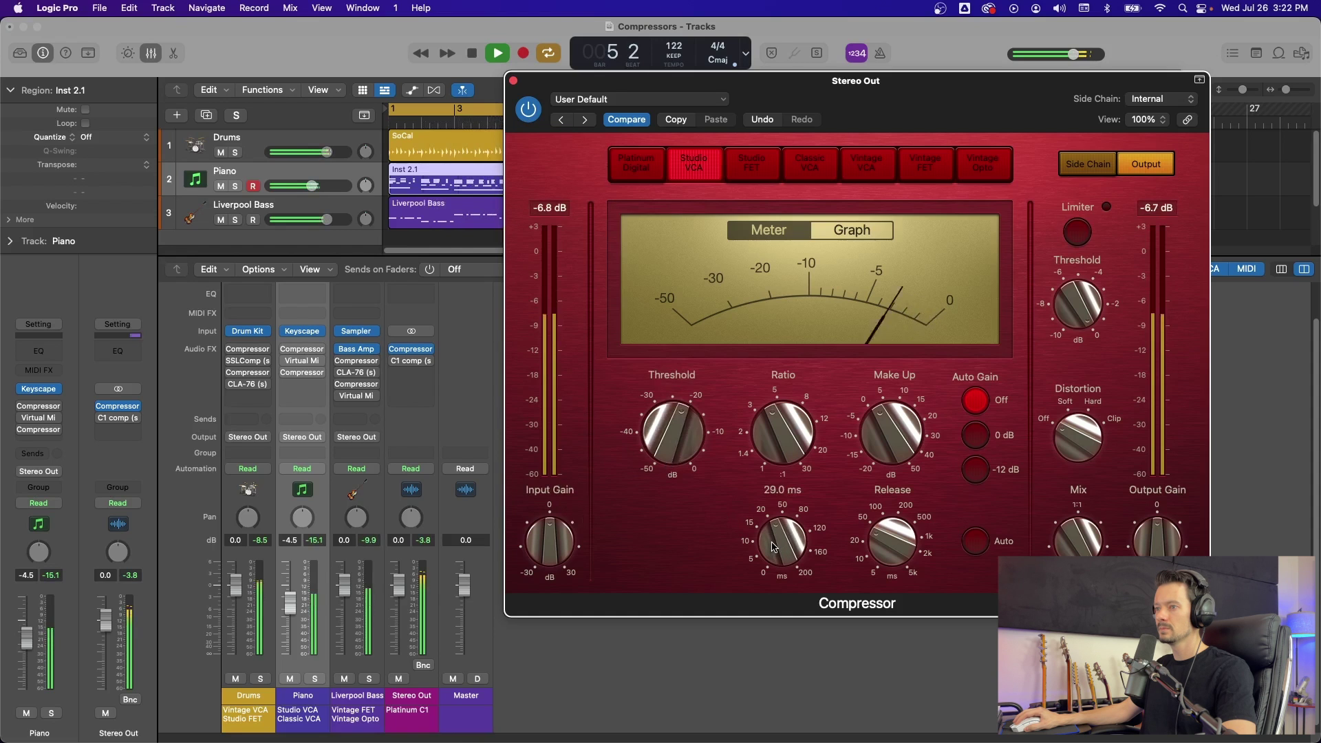
pyautogui.moveTo(537, 550); pyautogui.dragTo(538, 550)
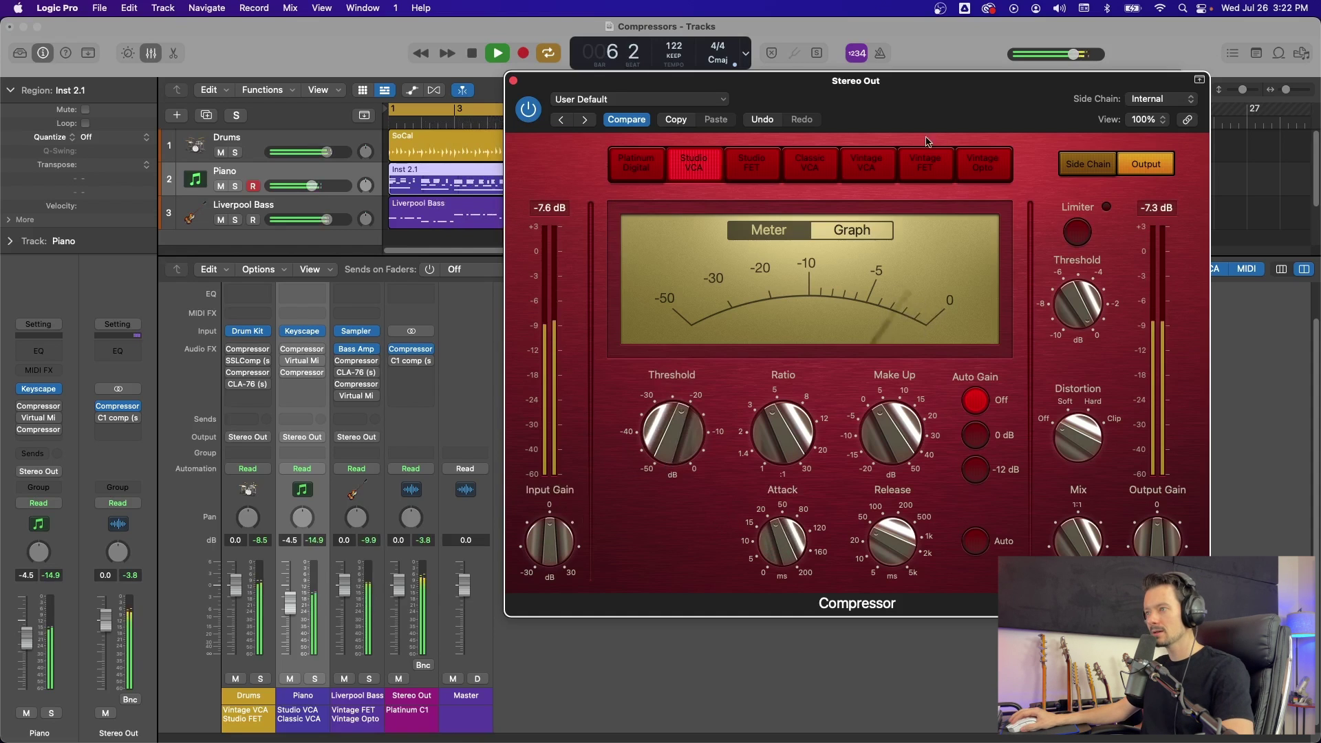
pyautogui.moveTo(898, 537); pyautogui.dragTo(939, 521)
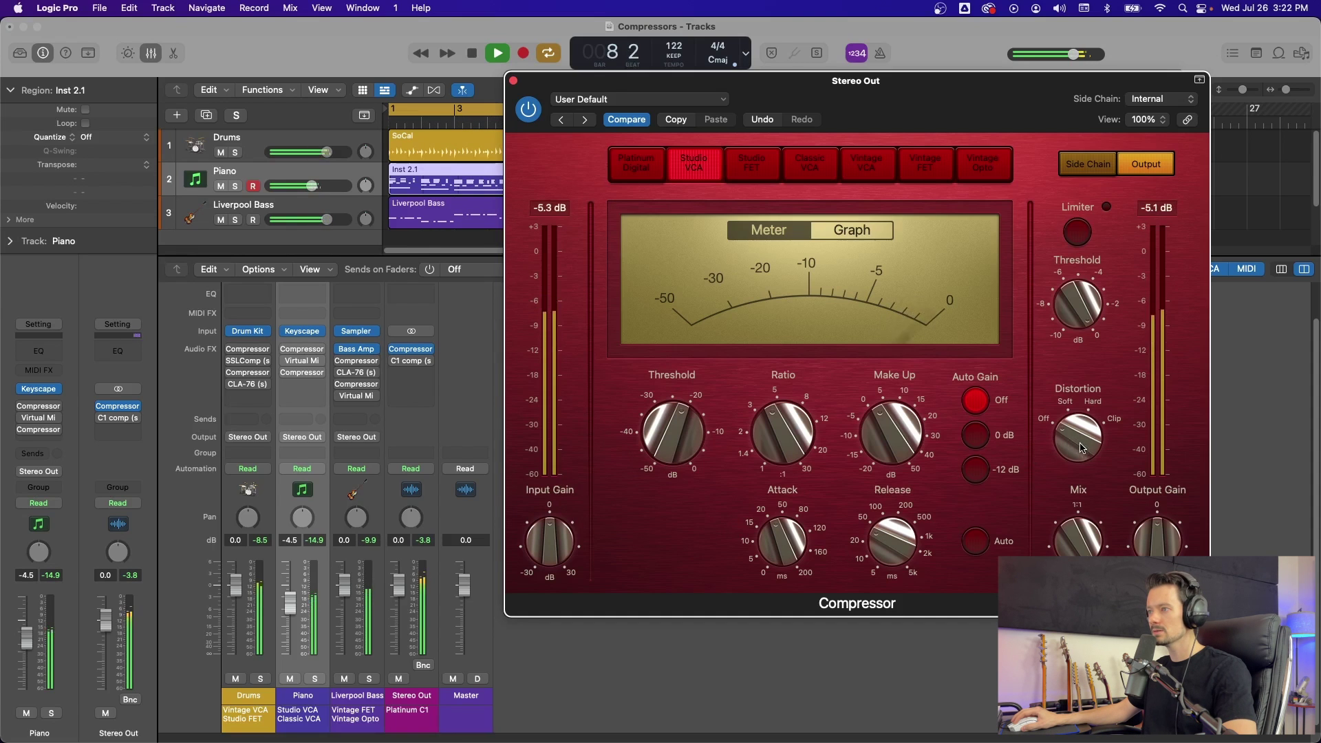
pyautogui.moveTo(1078, 446)
pyautogui.mouseDown()
pyautogui.moveTo(1080, 431)
pyautogui.moveTo(1066, 454)
pyautogui.mouseUp()
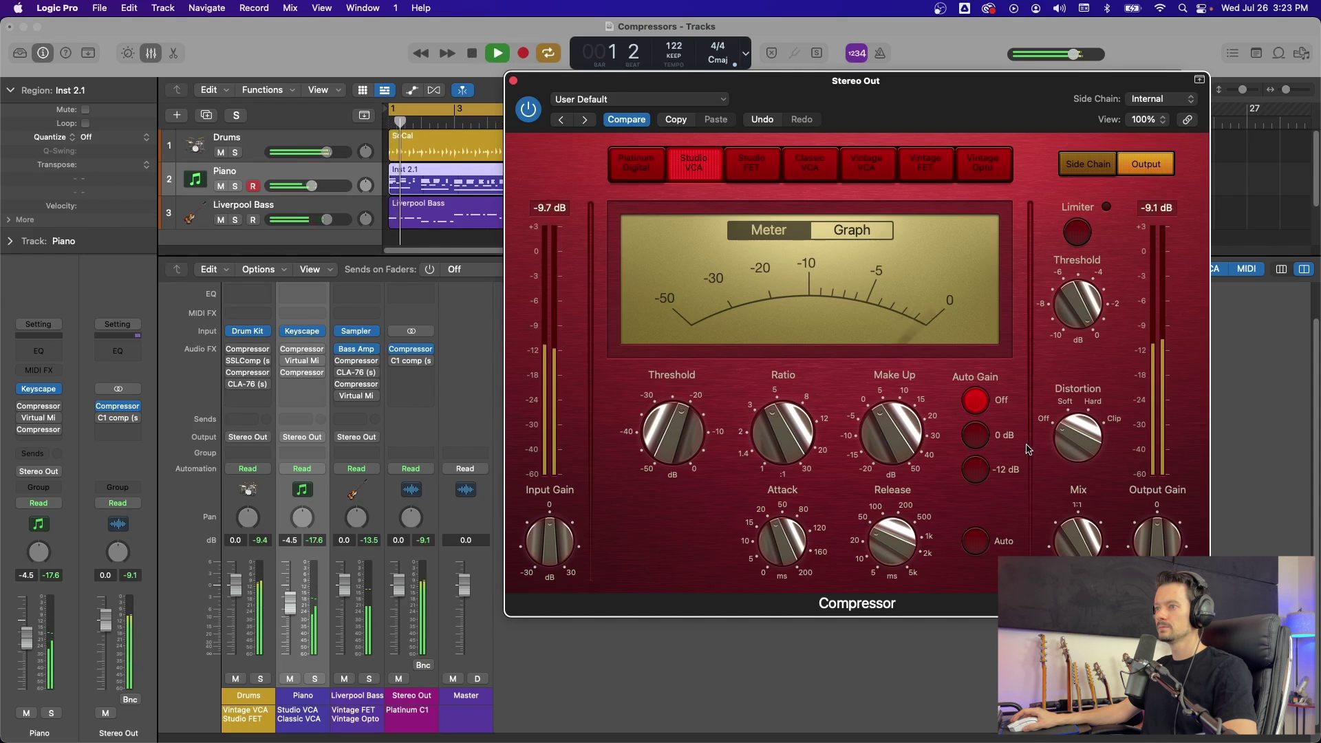
# Compare the mix with the Studio VCA compressor bypassed and active, leaving it active and playback stopped
pyautogui.click(527, 109)
pyautogui.click(529, 109)
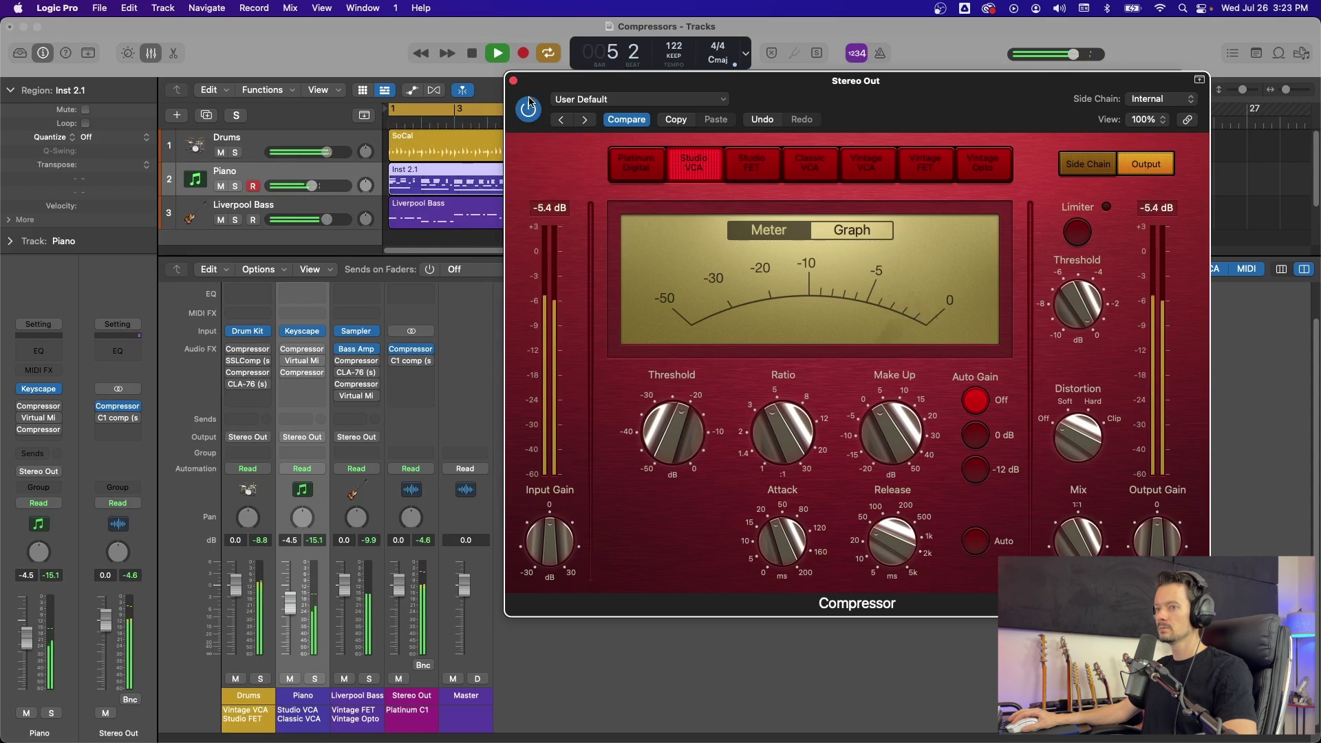
pyautogui.press('space')
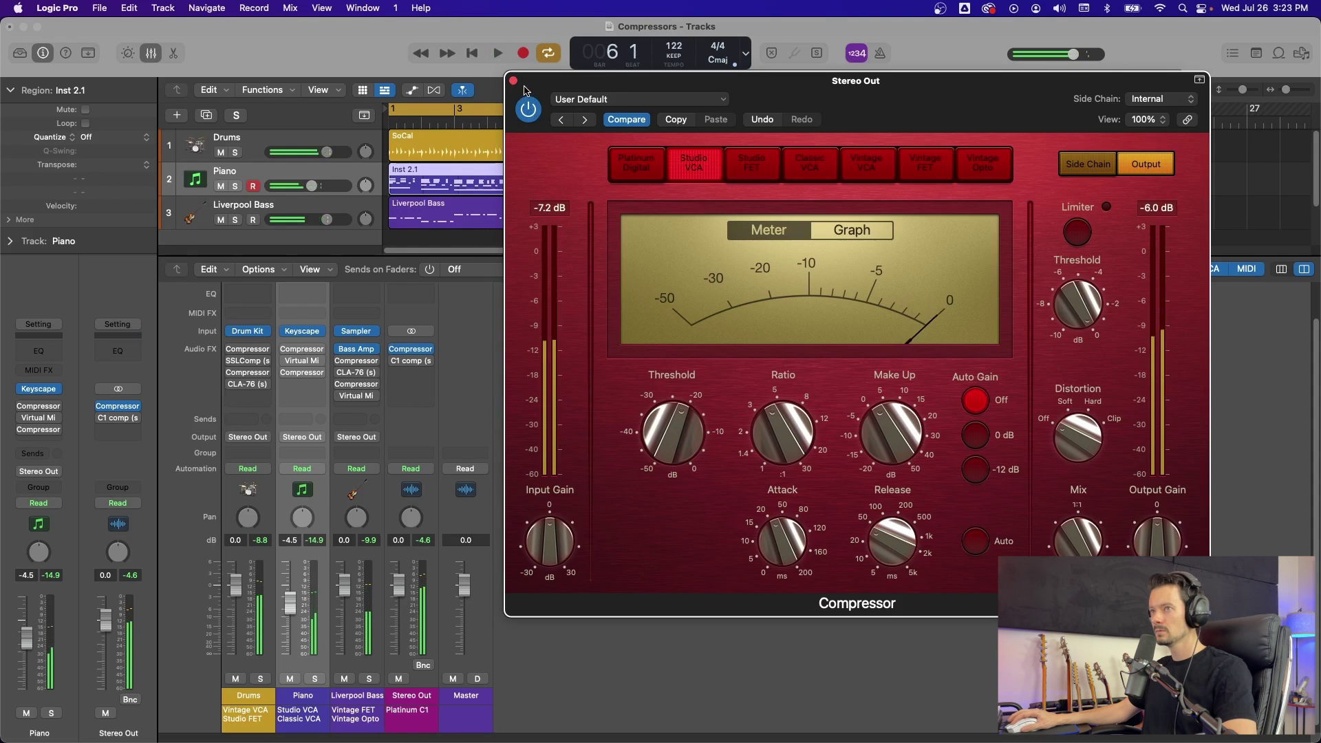
# Switch the compressor to the Studio FET model and set its threshold to -19.5 dB during playback
pyautogui.click(751, 163)
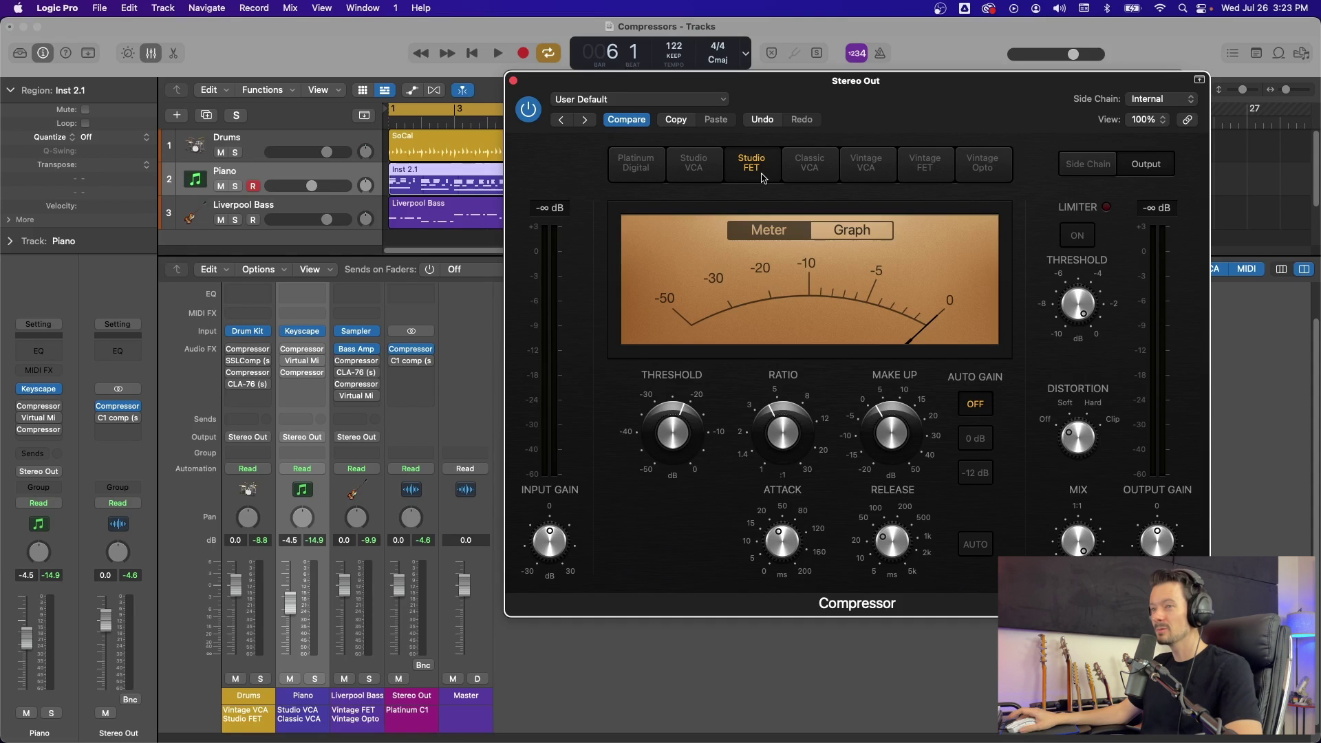
pyautogui.press('space')
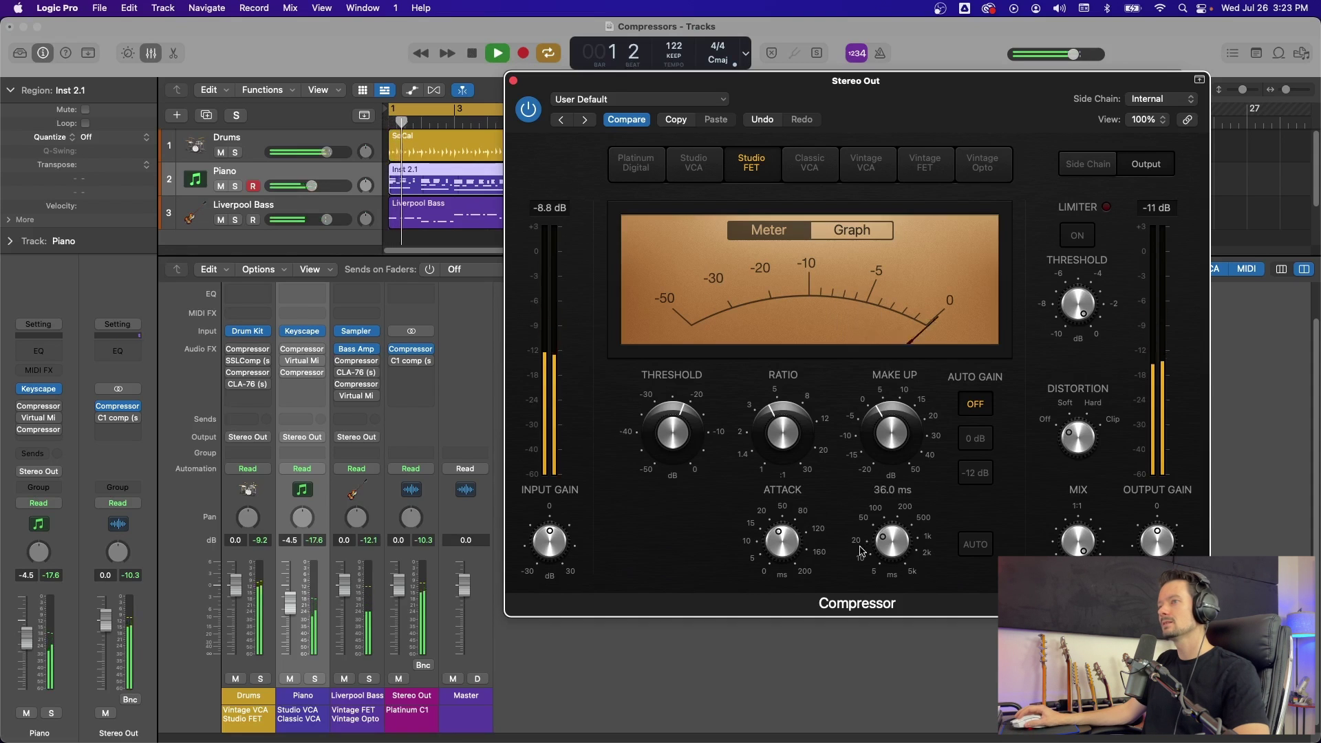
pyautogui.moveTo(674, 421); pyautogui.dragTo(660, 429)
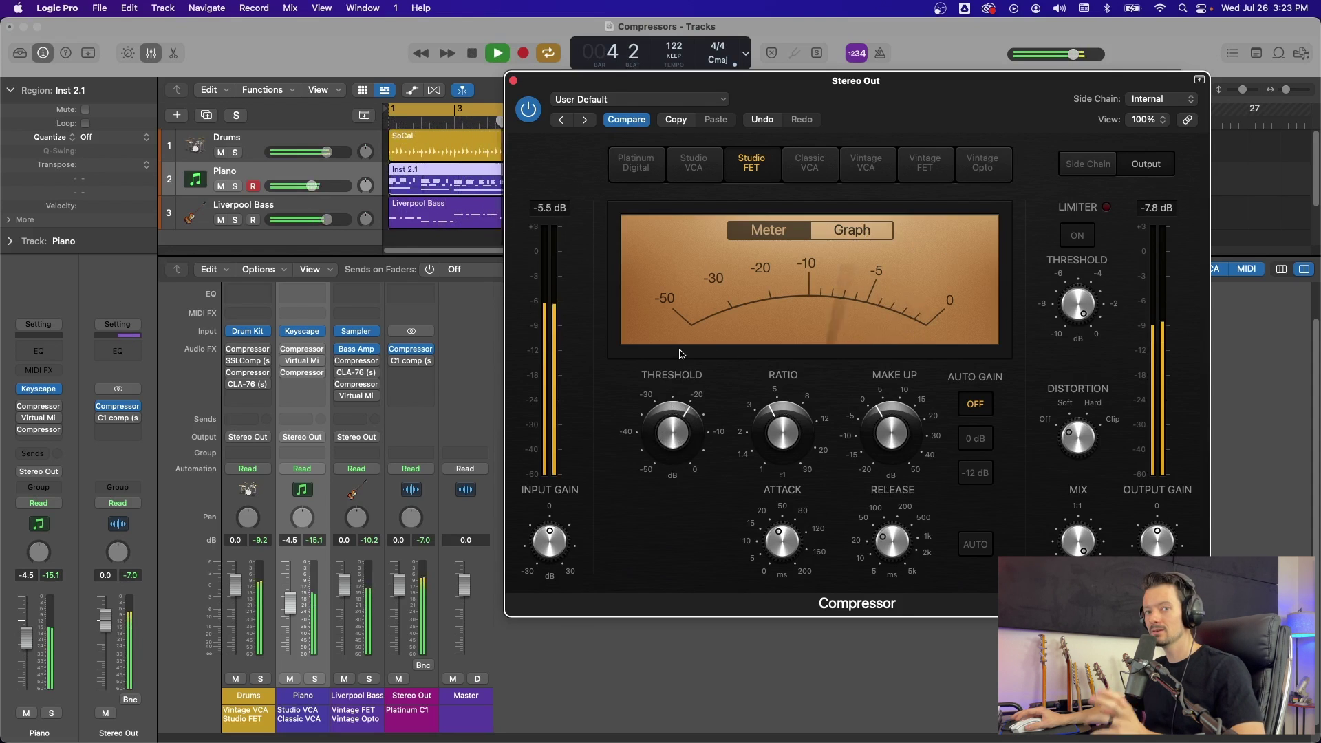
# Raise the Studio FET compressor's threshold above -10 dB, shorten its attack, and stop playback
pyautogui.moveTo(698, 382)
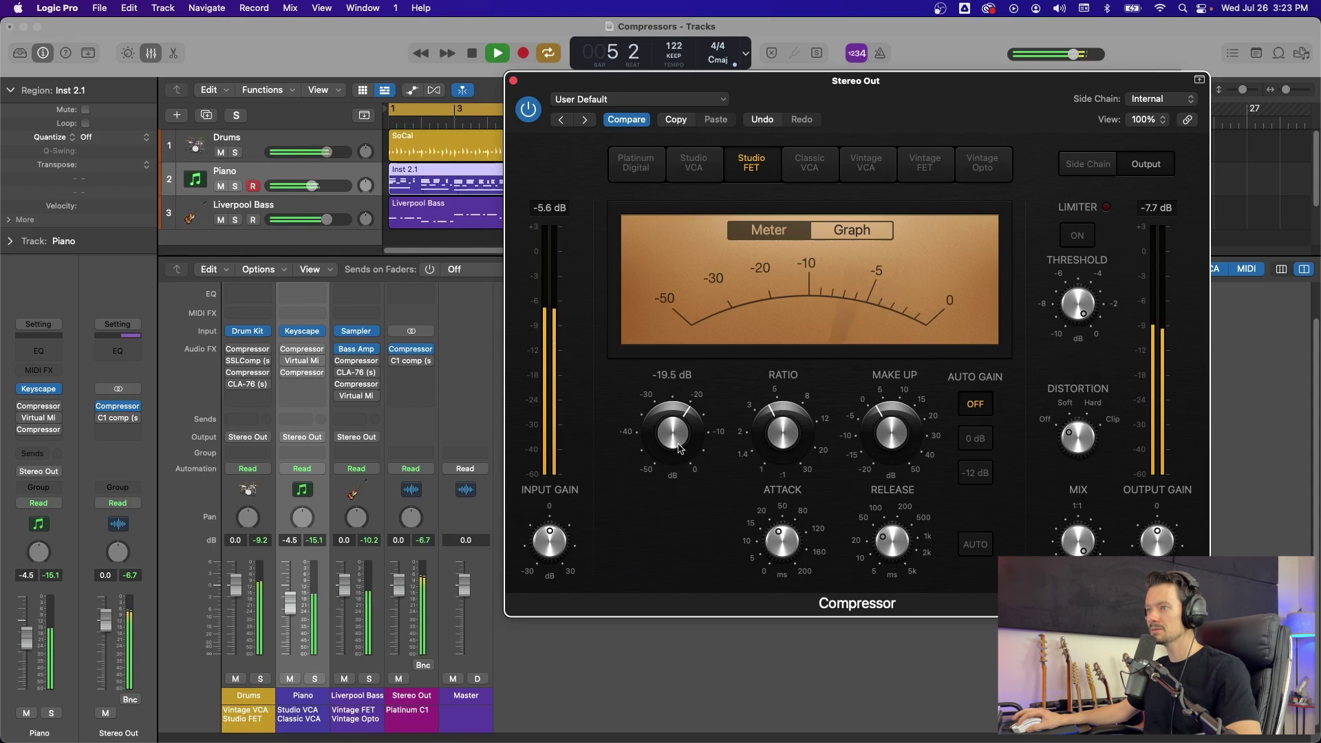
pyautogui.scroll(1, 678, 444)
pyautogui.moveTo(677, 444)
pyautogui.mouseDown()
pyautogui.moveTo(679, 393)
pyautogui.moveTo(675, 448)
pyautogui.moveTo(690, 432)
pyautogui.mouseUp()
pyautogui.moveTo(792, 568)
pyautogui.press('space')
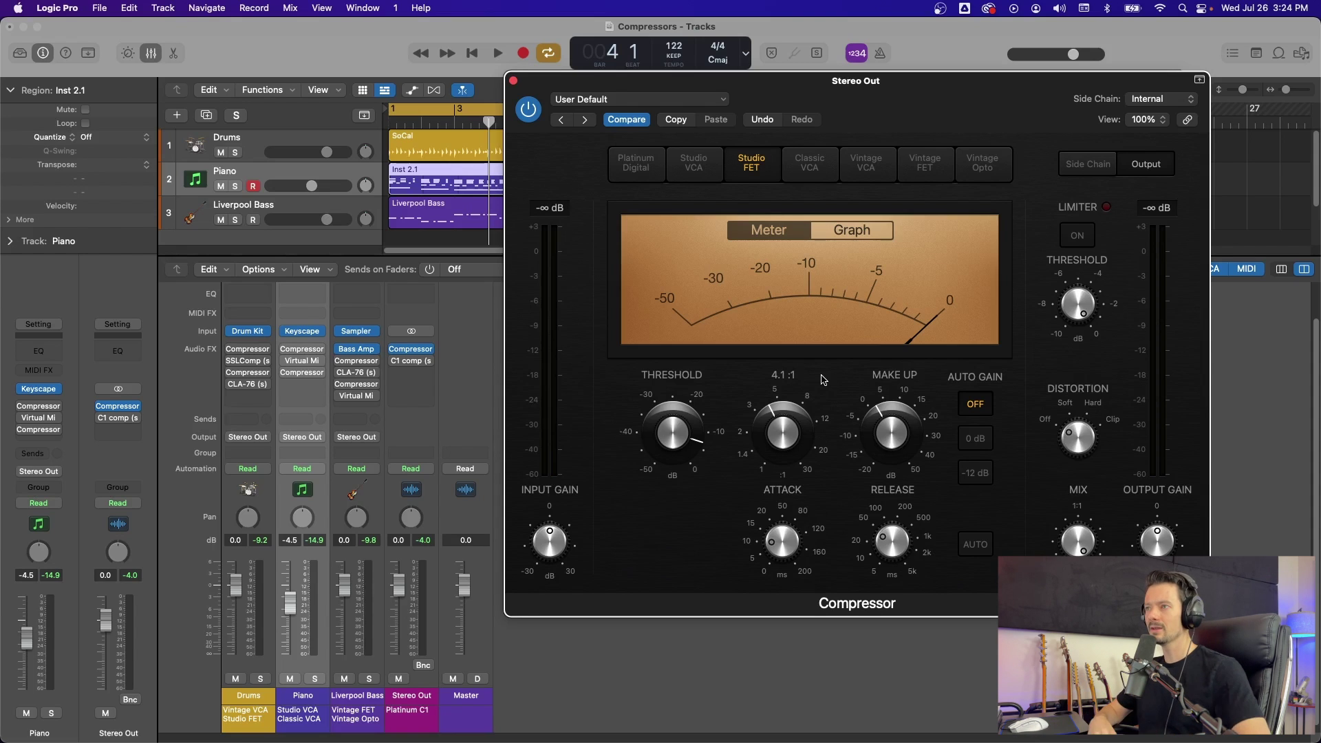
# Switch the compressor to the Classic VCA model and lower its threshold to about -14.5 dB during playback
pyautogui.click(810, 163)
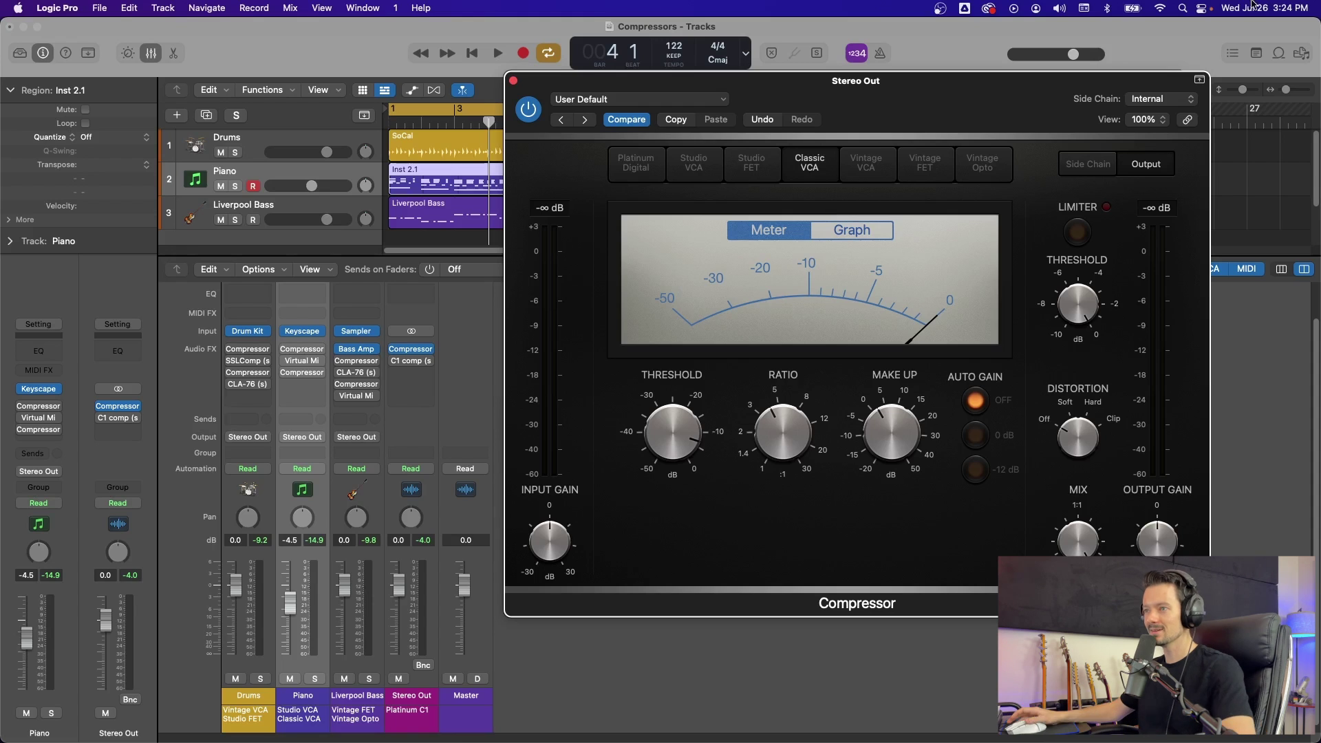
pyautogui.press('space')
pyautogui.moveTo(673, 441); pyautogui.dragTo(675, 461)
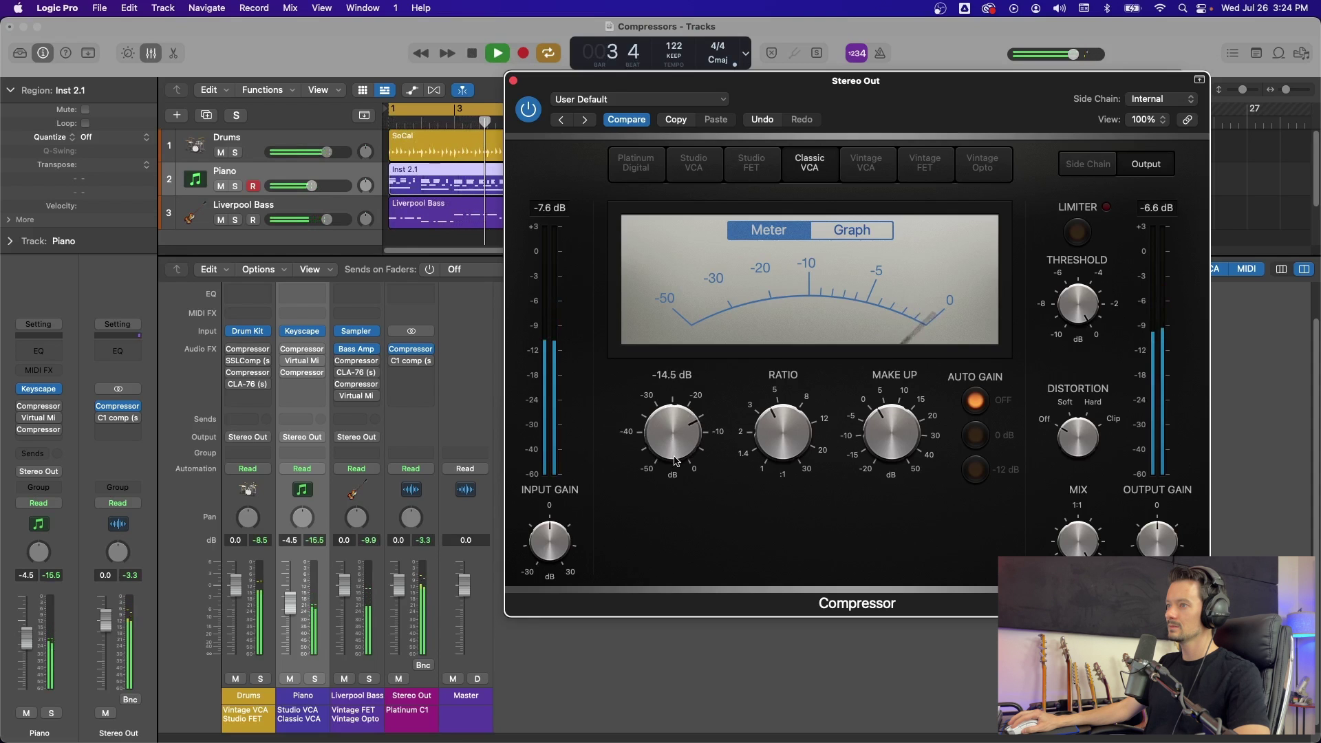
pyautogui.moveTo(675, 461); pyautogui.dragTo(679, 469)
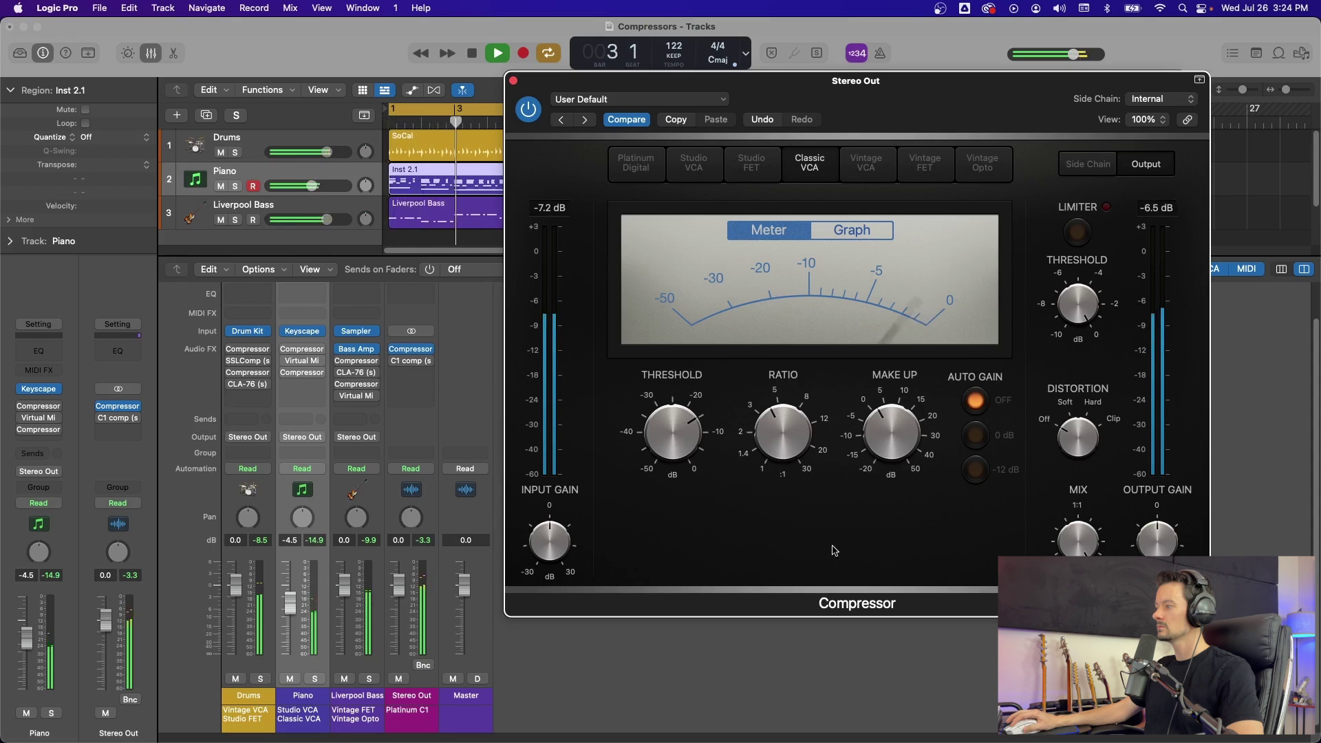
# Set the Classic VCA compressor's ratio to 2.5:1 and its threshold to -17 dB, ending with playback stopped
pyautogui.moveTo(656, 448)
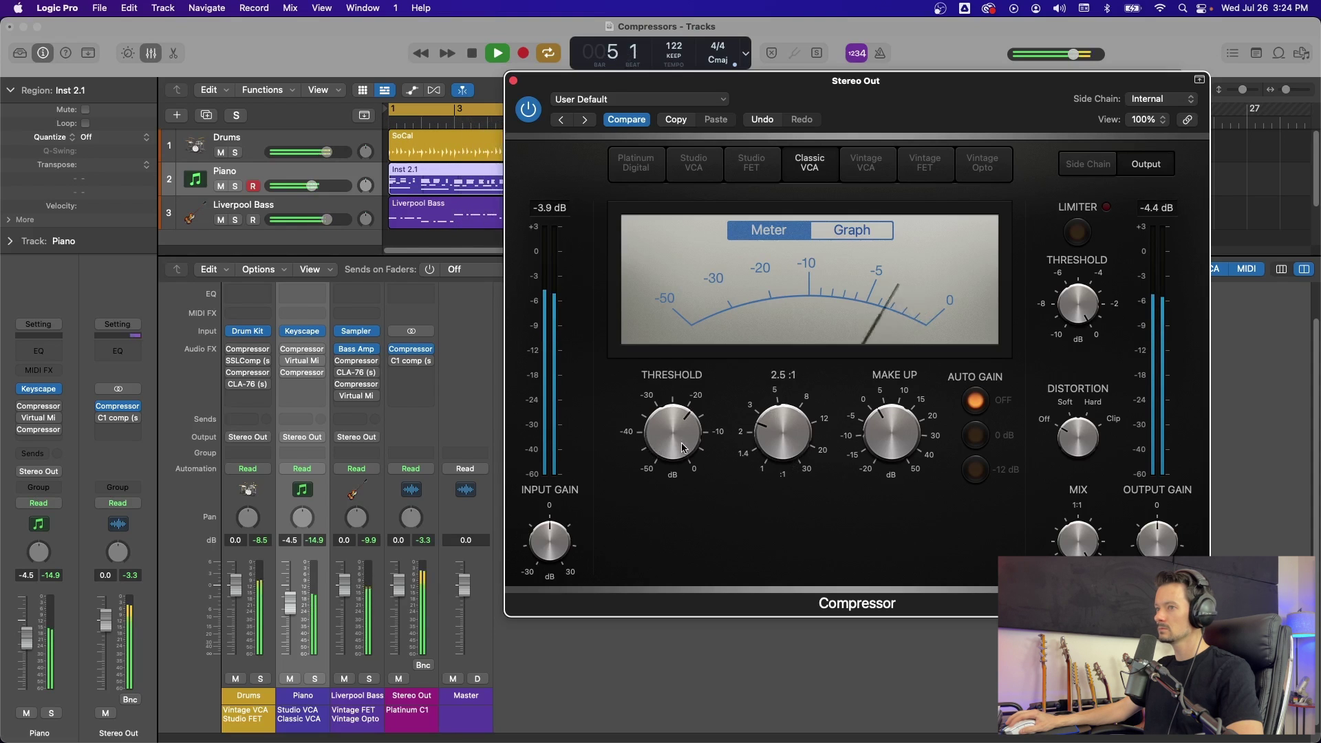
pyautogui.moveTo(684, 449); pyautogui.dragTo(681, 443)
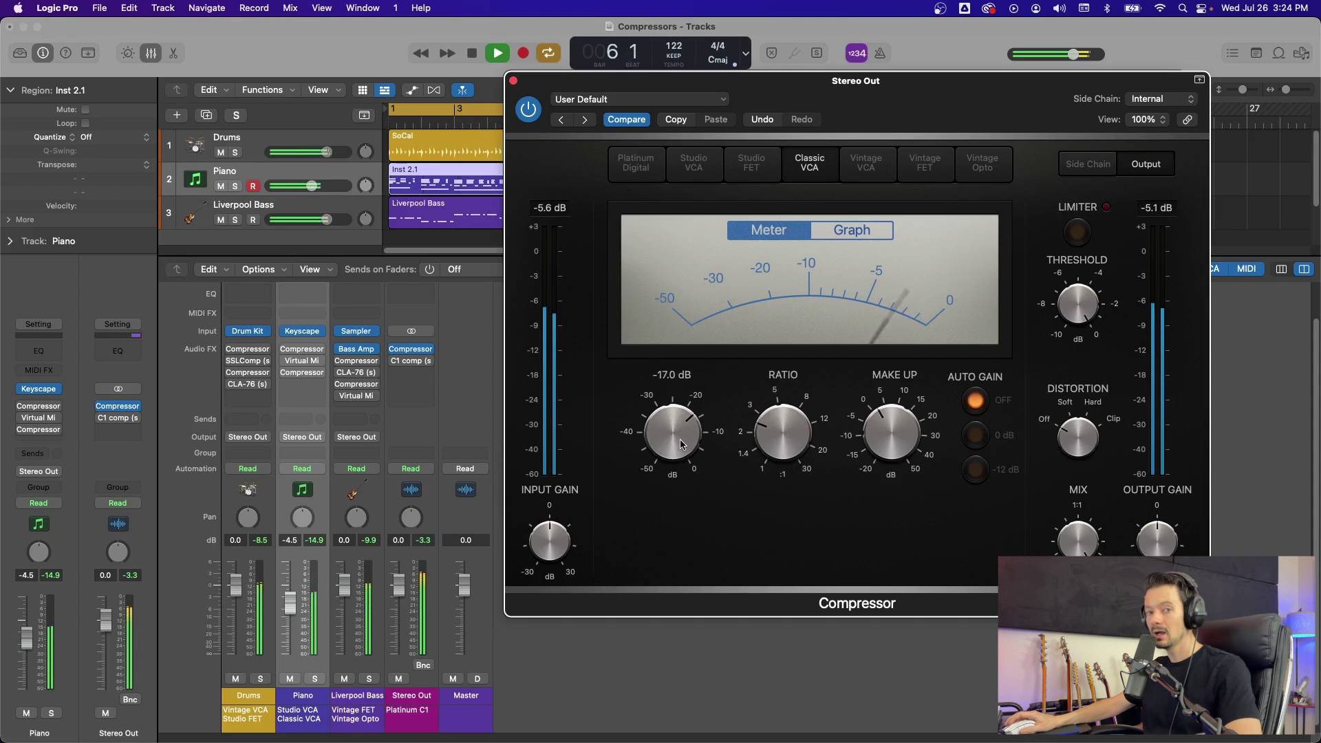
pyautogui.press('space')
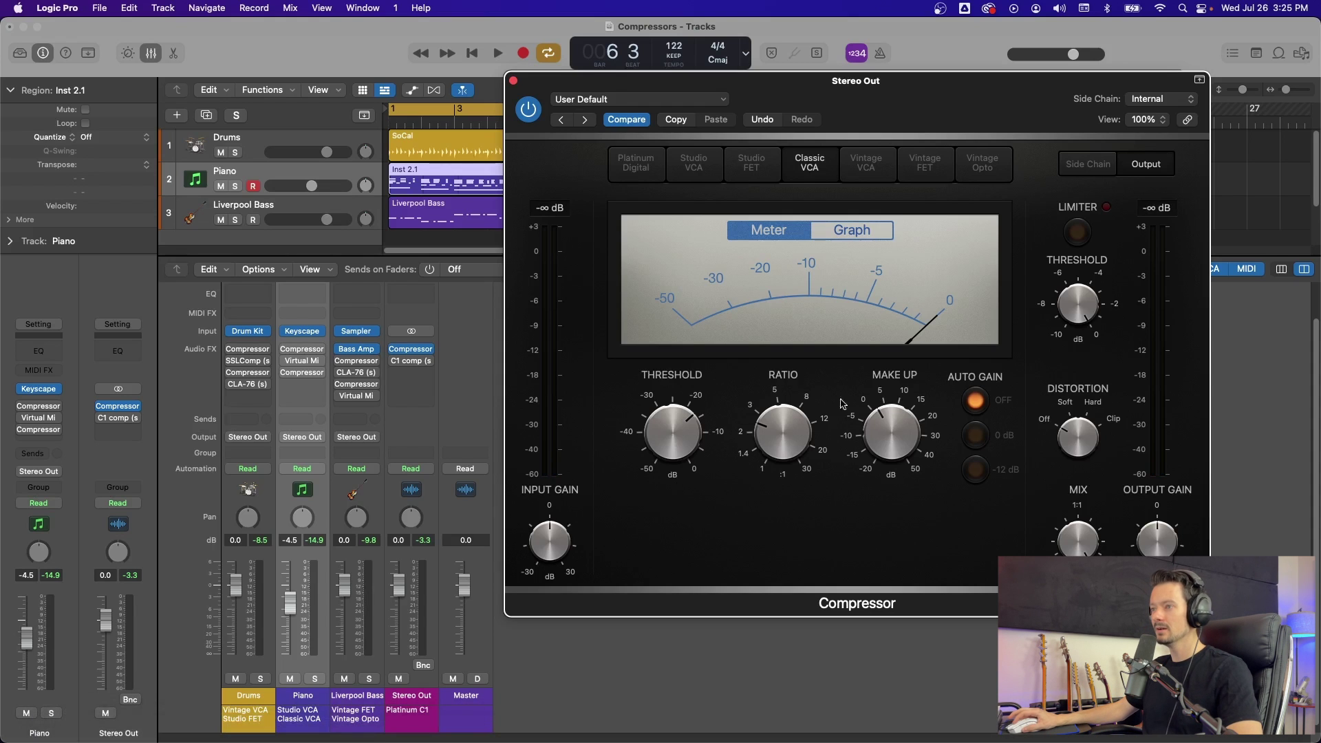
# Switch the compressor to the Vintage VCA model and raise its ratio to 4.1:1 during playback
pyautogui.click(865, 164)
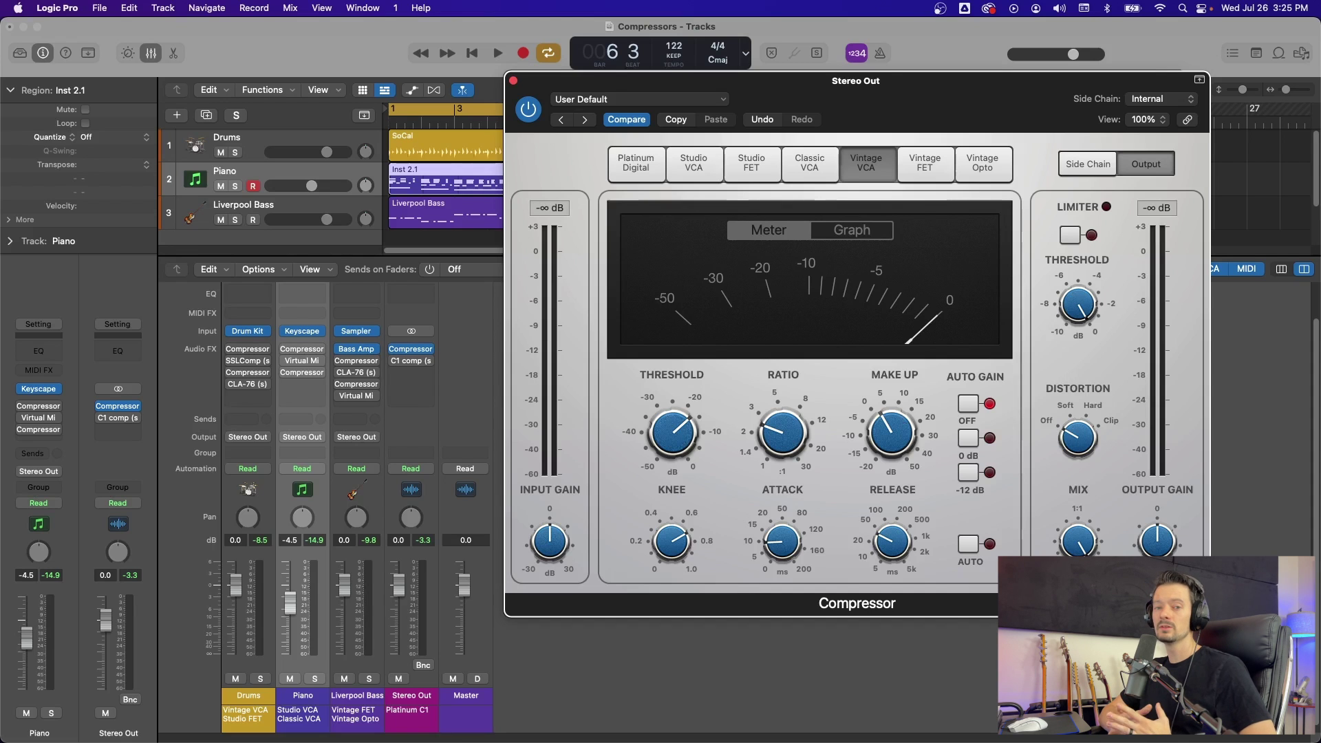
pyautogui.press('space')
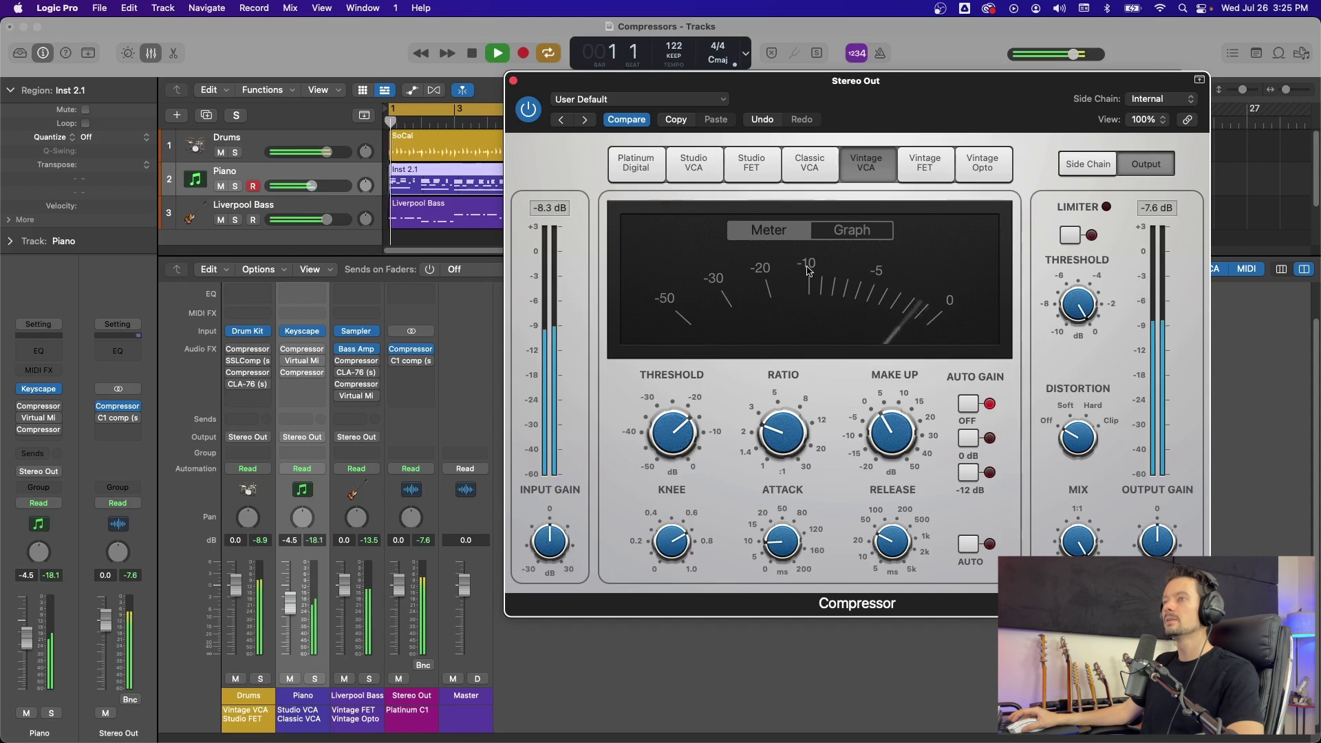
pyautogui.moveTo(783, 432); pyautogui.dragTo(783, 413)
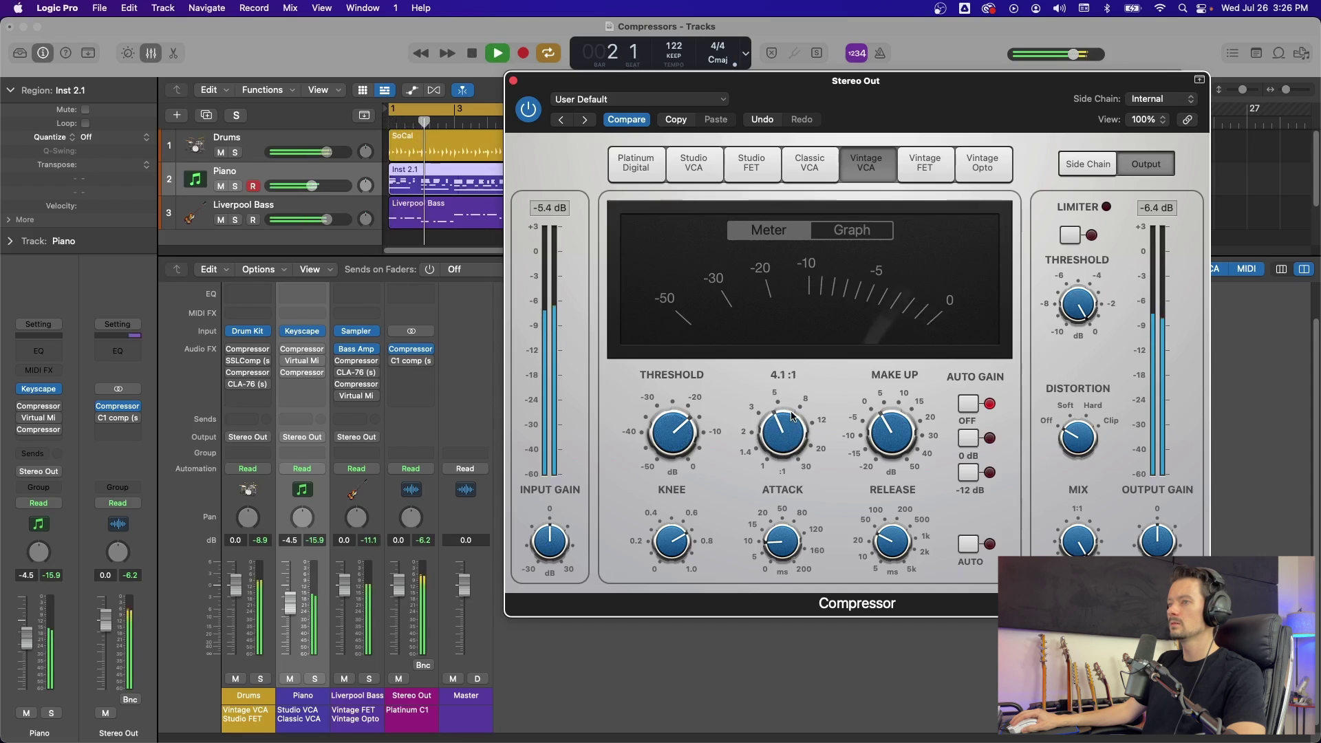
# Set the Vintage VCA compressor's attack to about 23 ms and fine-tune its threshold and release
pyautogui.moveTo(782, 537); pyautogui.dragTo(783, 509)
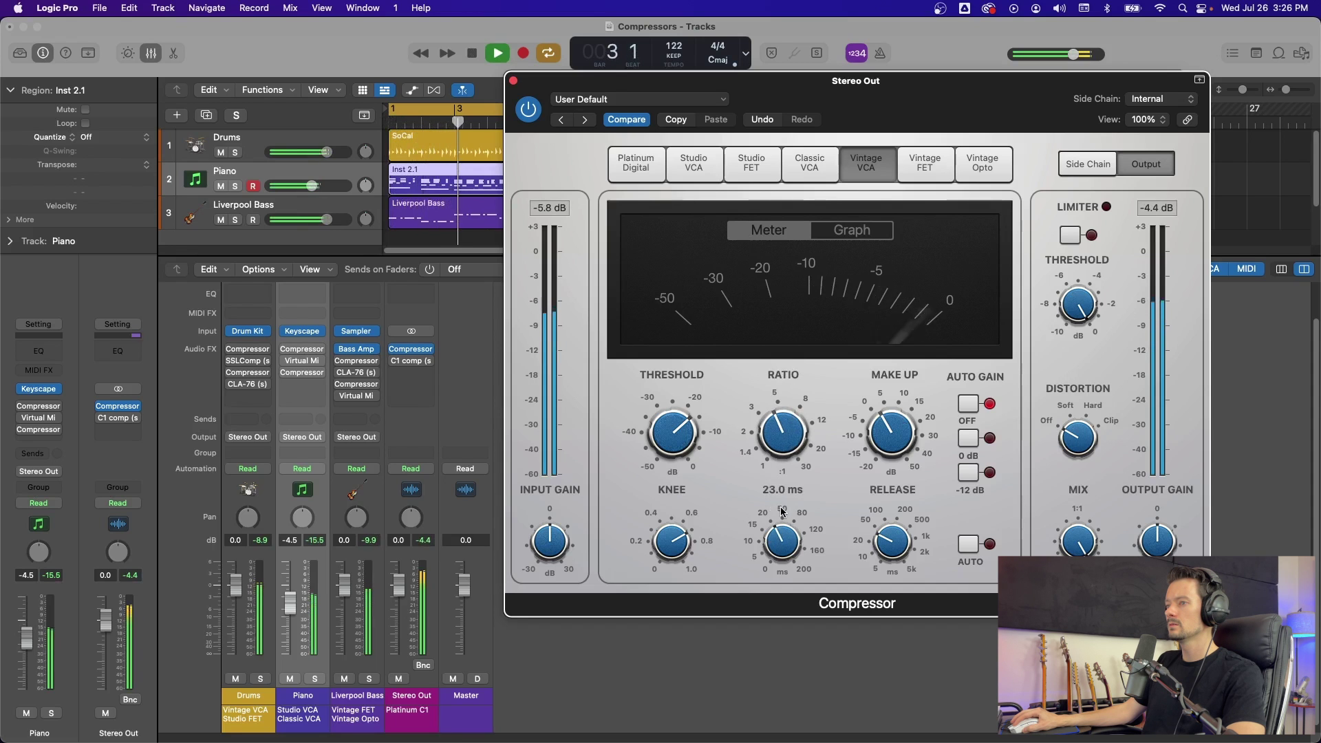
pyautogui.moveTo(674, 437); pyautogui.dragTo(677, 435)
pyautogui.moveTo(907, 541); pyautogui.dragTo(912, 536)
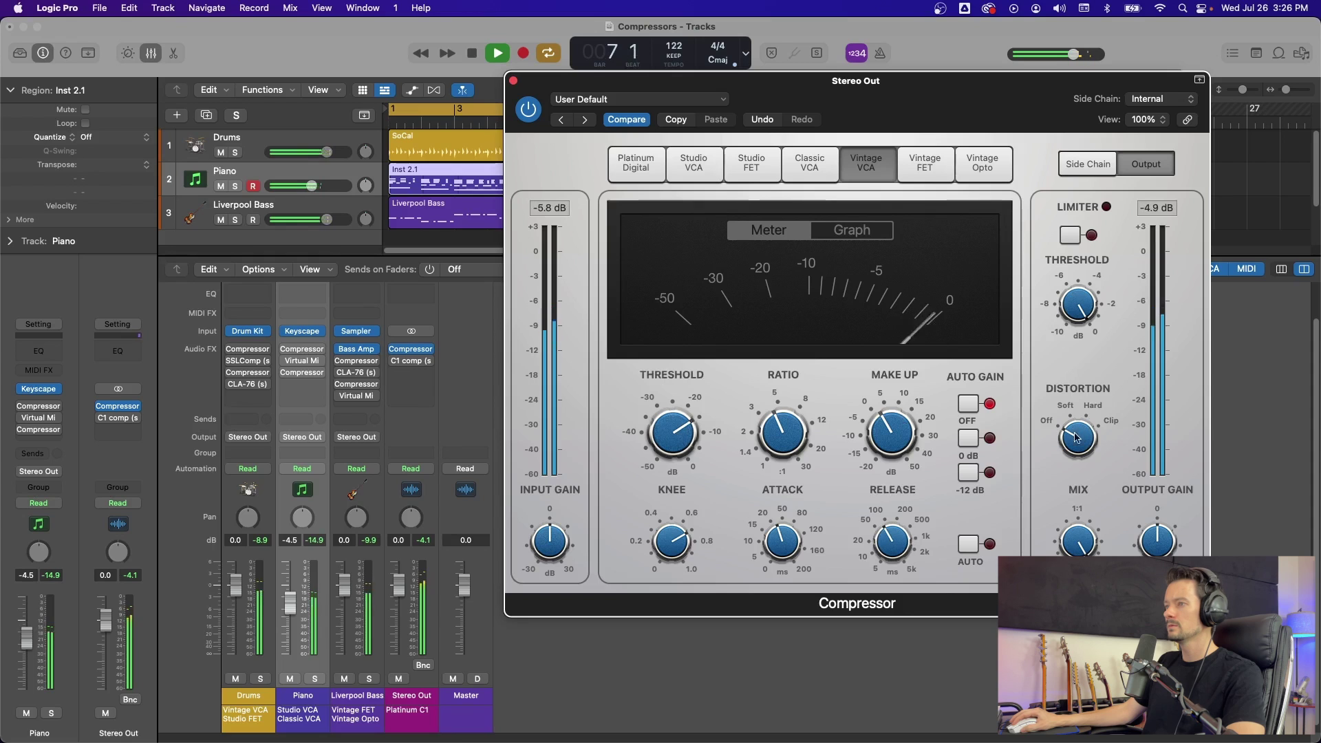
# Compare the playing mix with the Vintage VCA compressor bypassed and active again
pyautogui.click(530, 109)
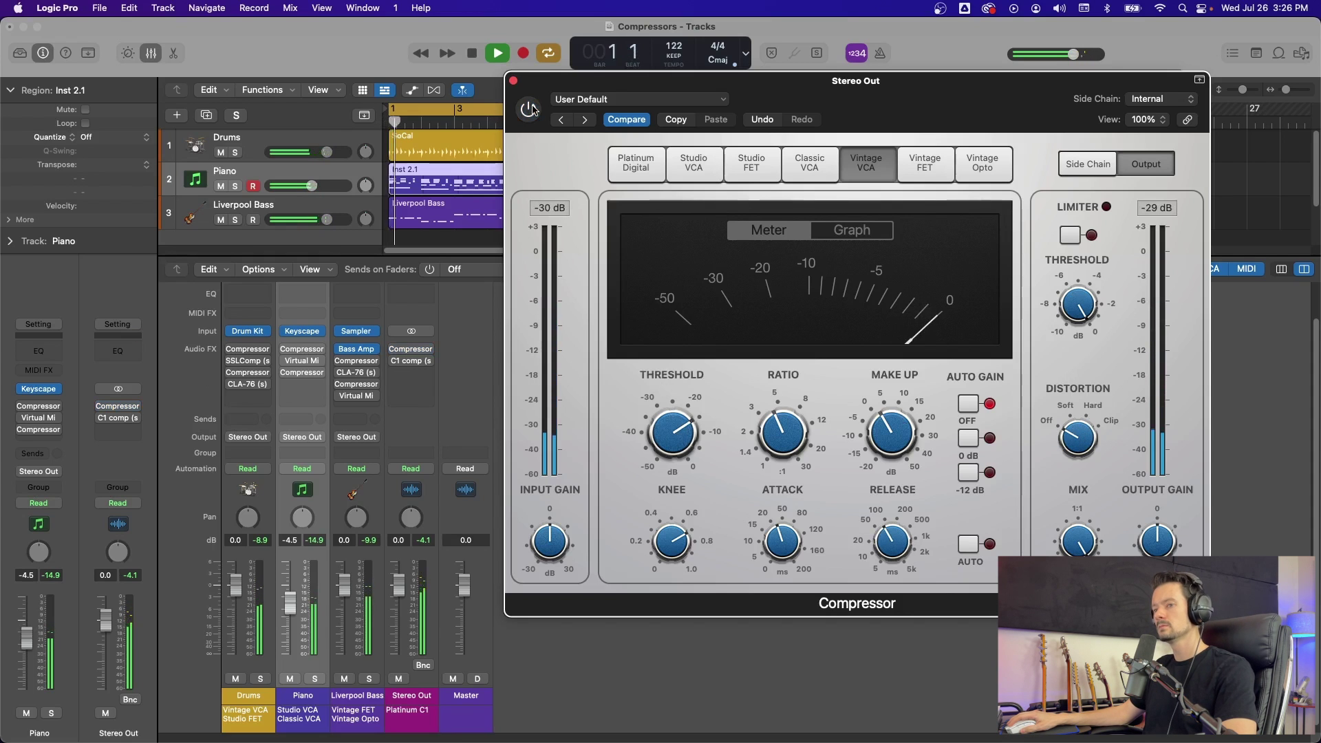
pyautogui.click(529, 110)
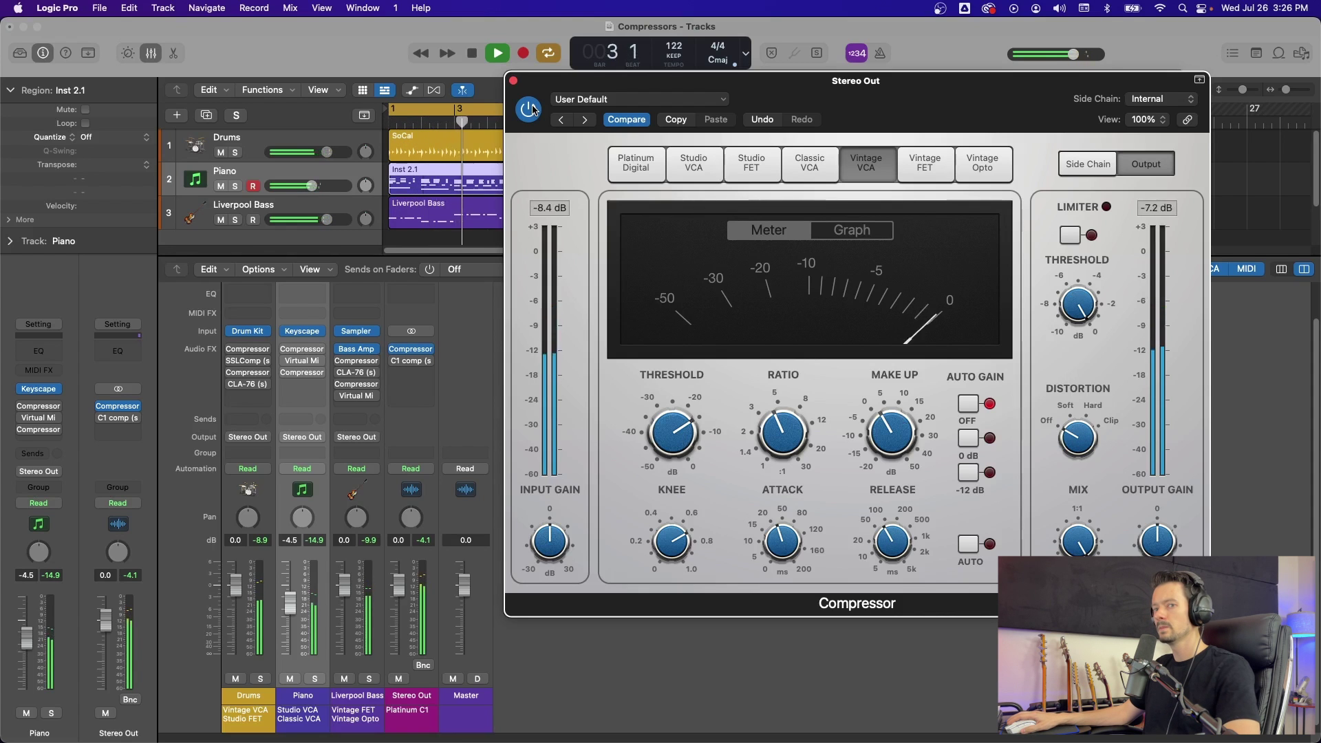
# Switch the Stereo Out compressor to the Vintage FET model, compare it with Studio FET during playback, and set its threshold to -16.5 dB
pyautogui.press('space')
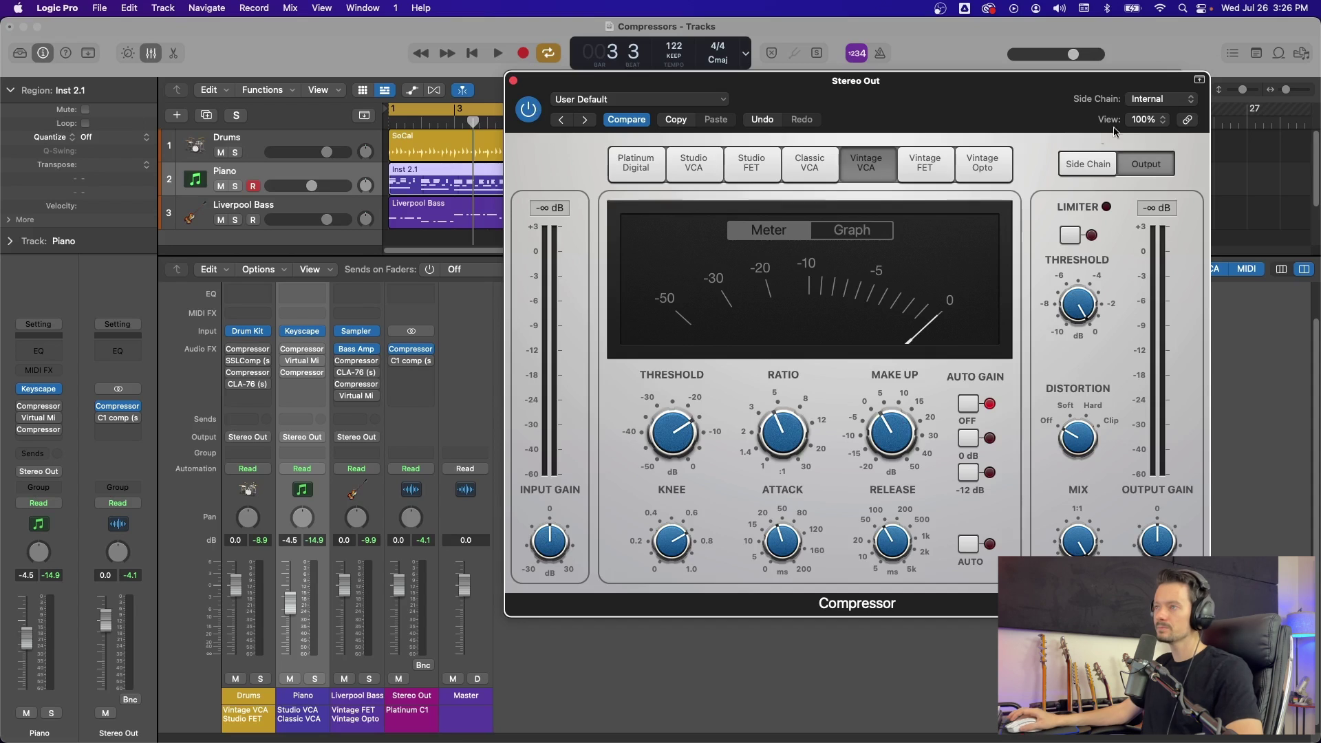
pyautogui.click(925, 177)
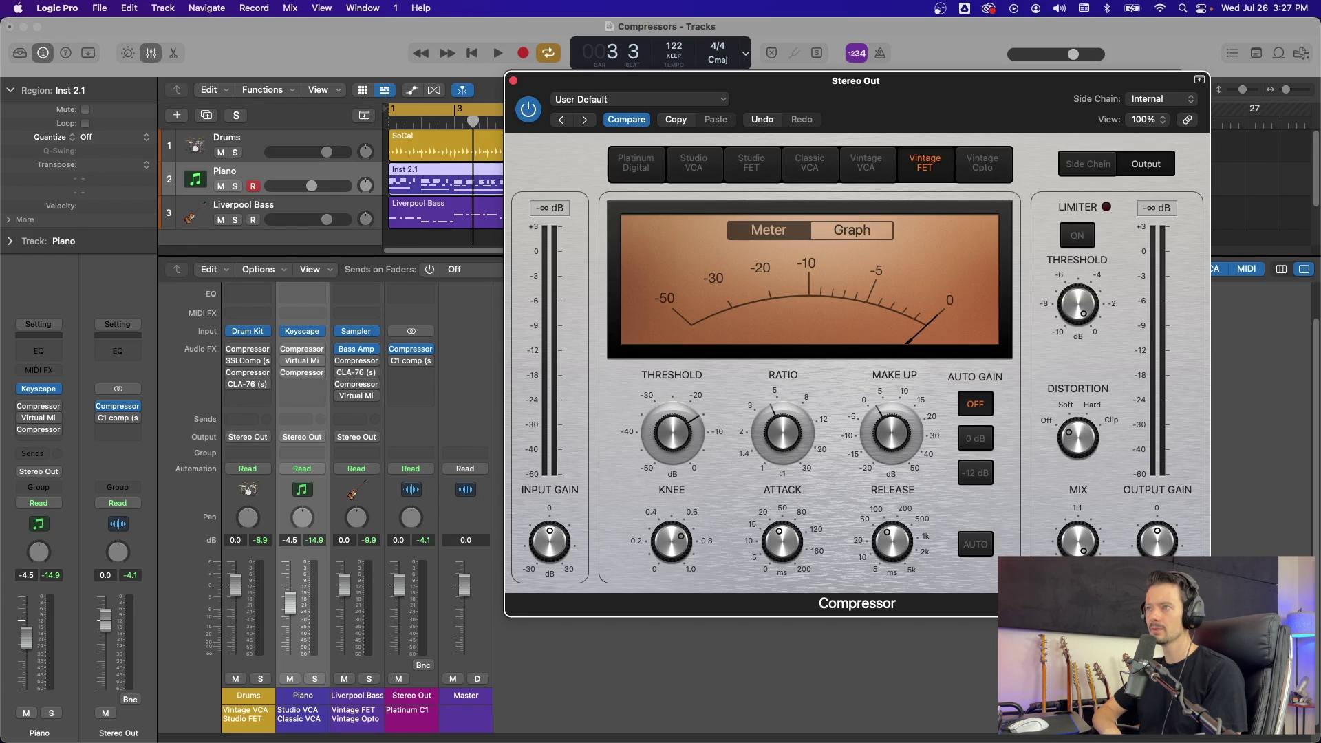
pyautogui.press('space')
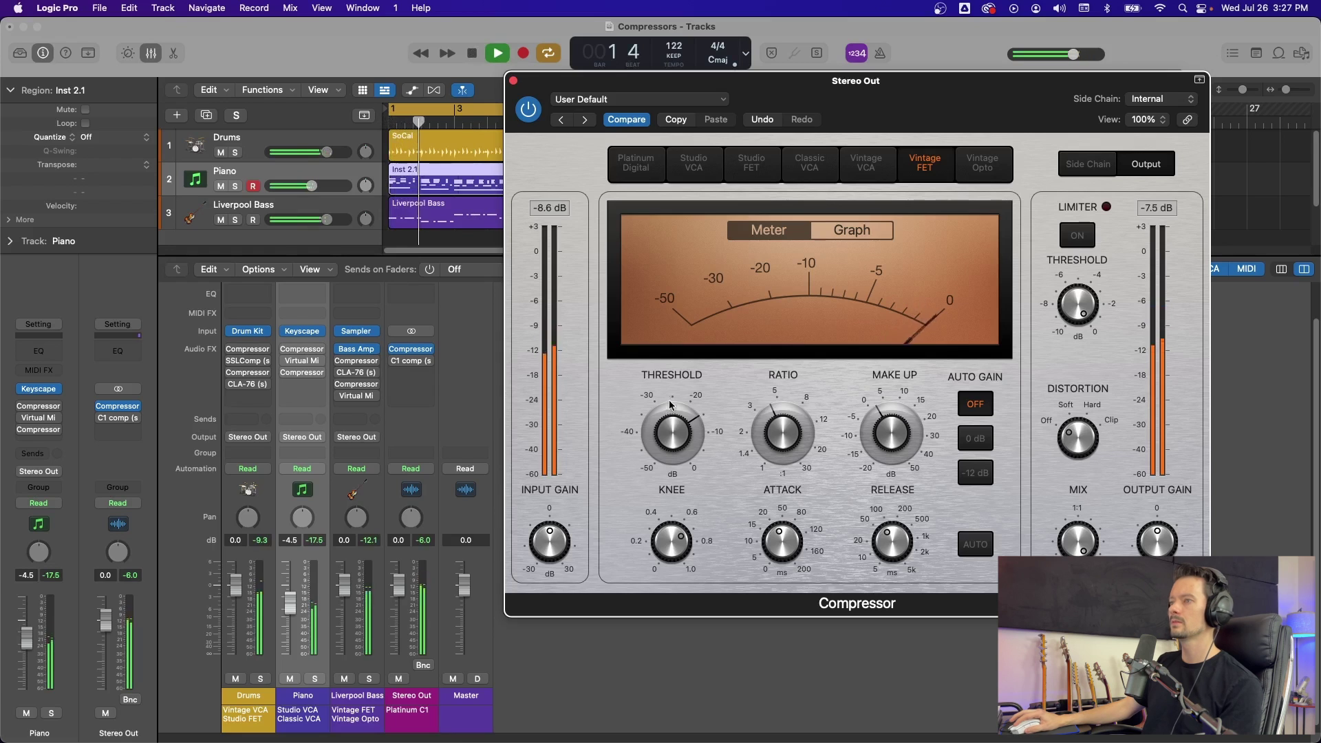
pyautogui.moveTo(686, 437)
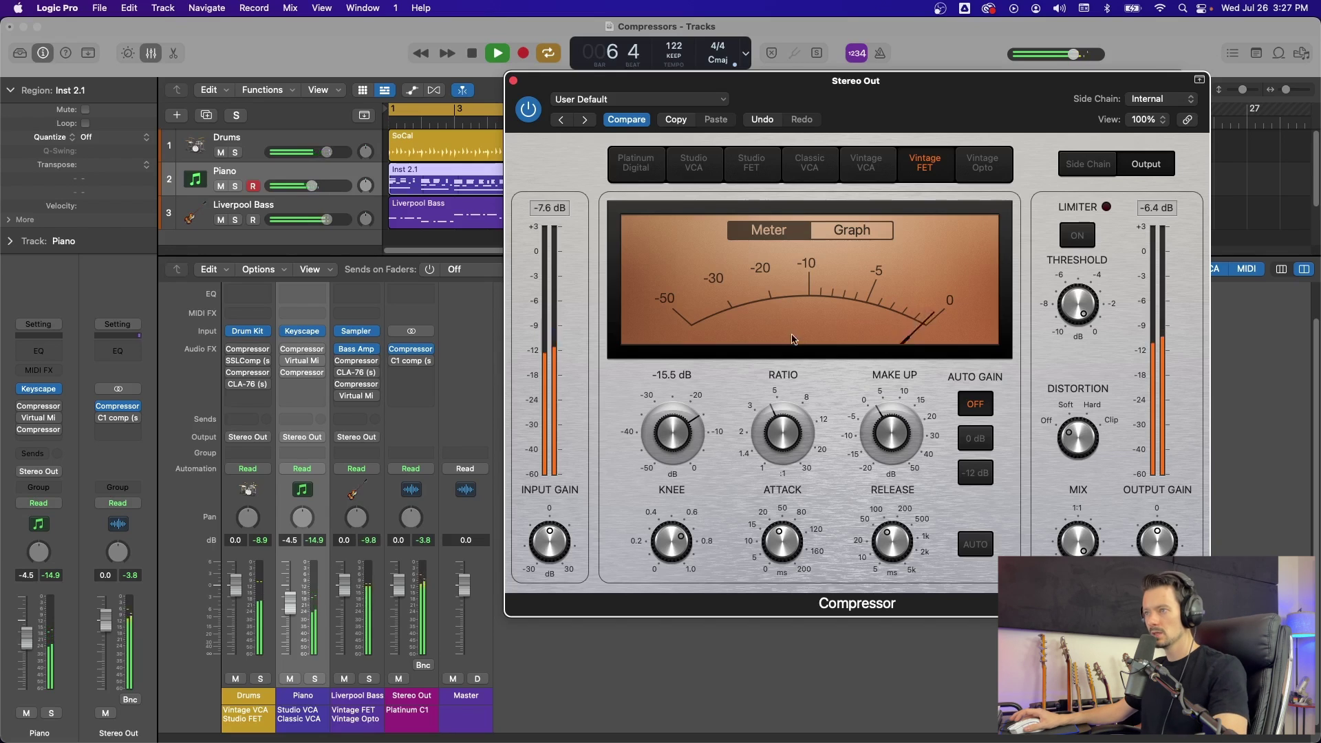
pyautogui.click(752, 163)
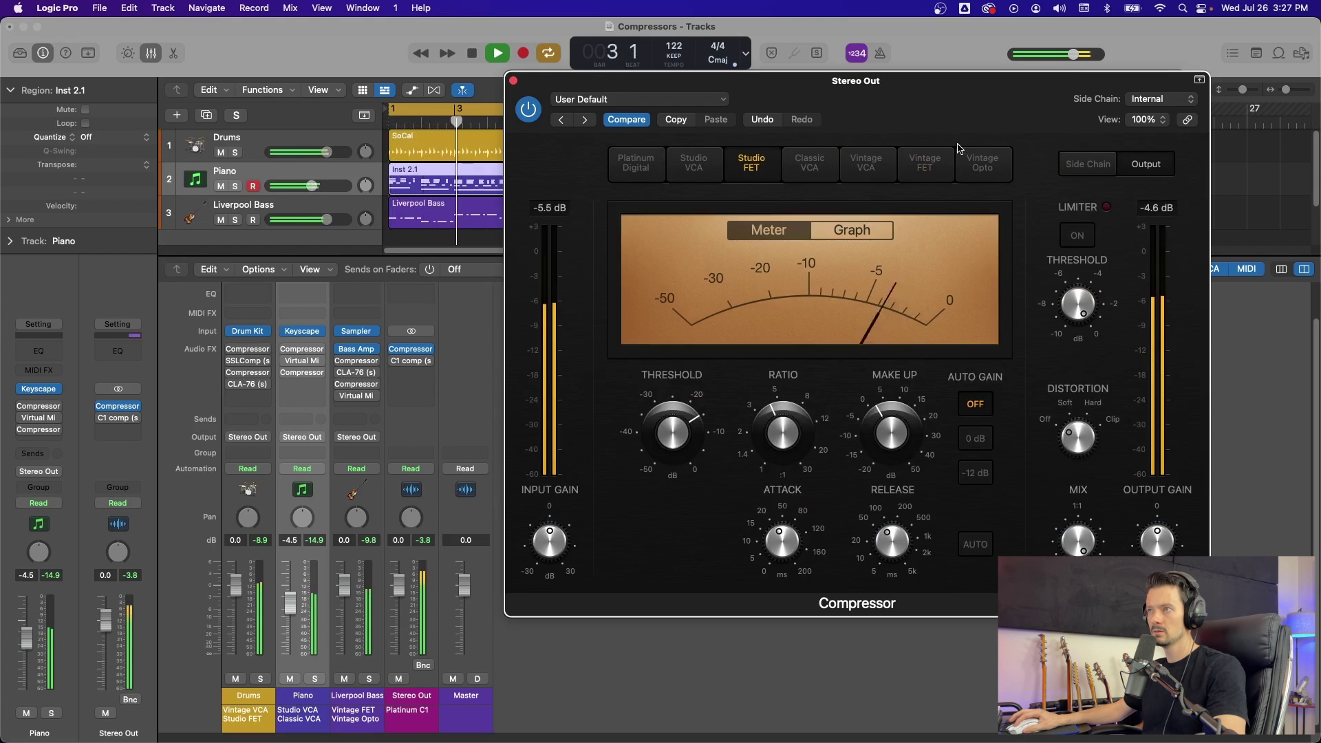
pyautogui.click(935, 178)
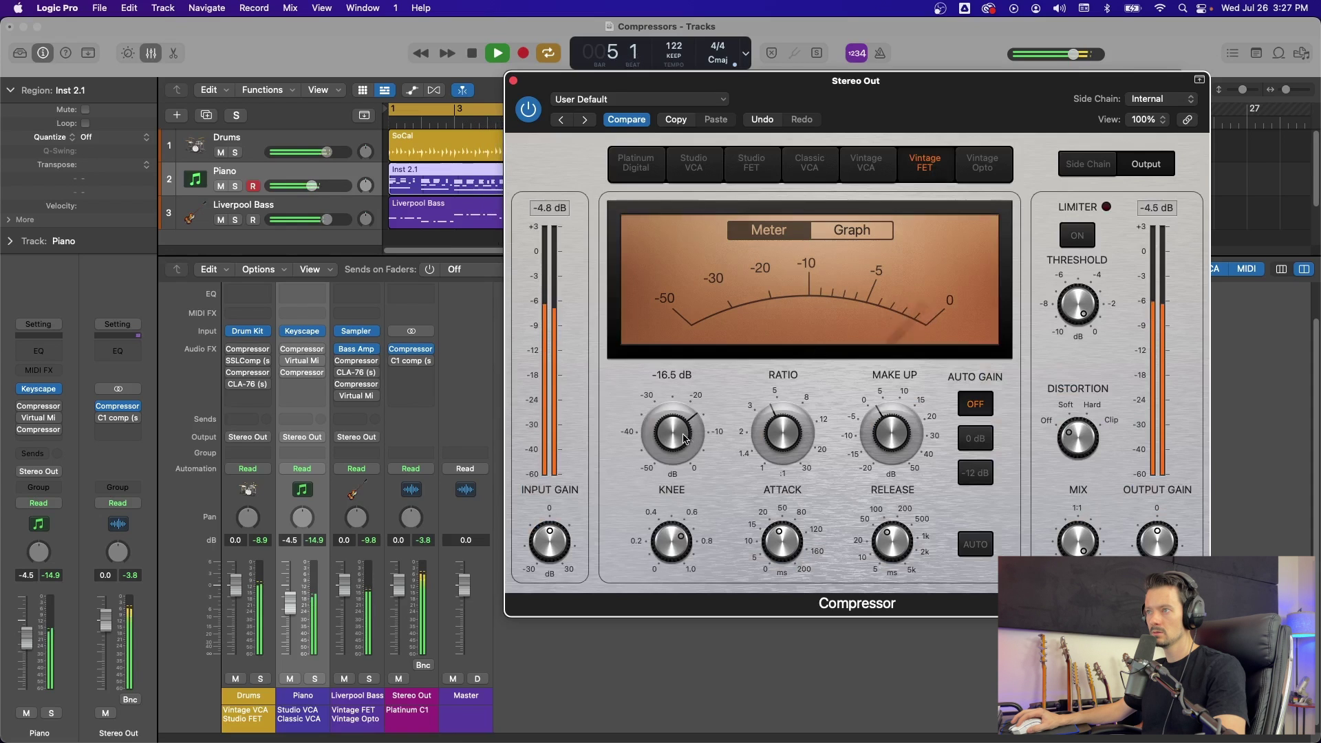
# Compare the playing mix with the Vintage FET compressor bypassed and active again, ending with playback stopped
pyautogui.click(530, 109)
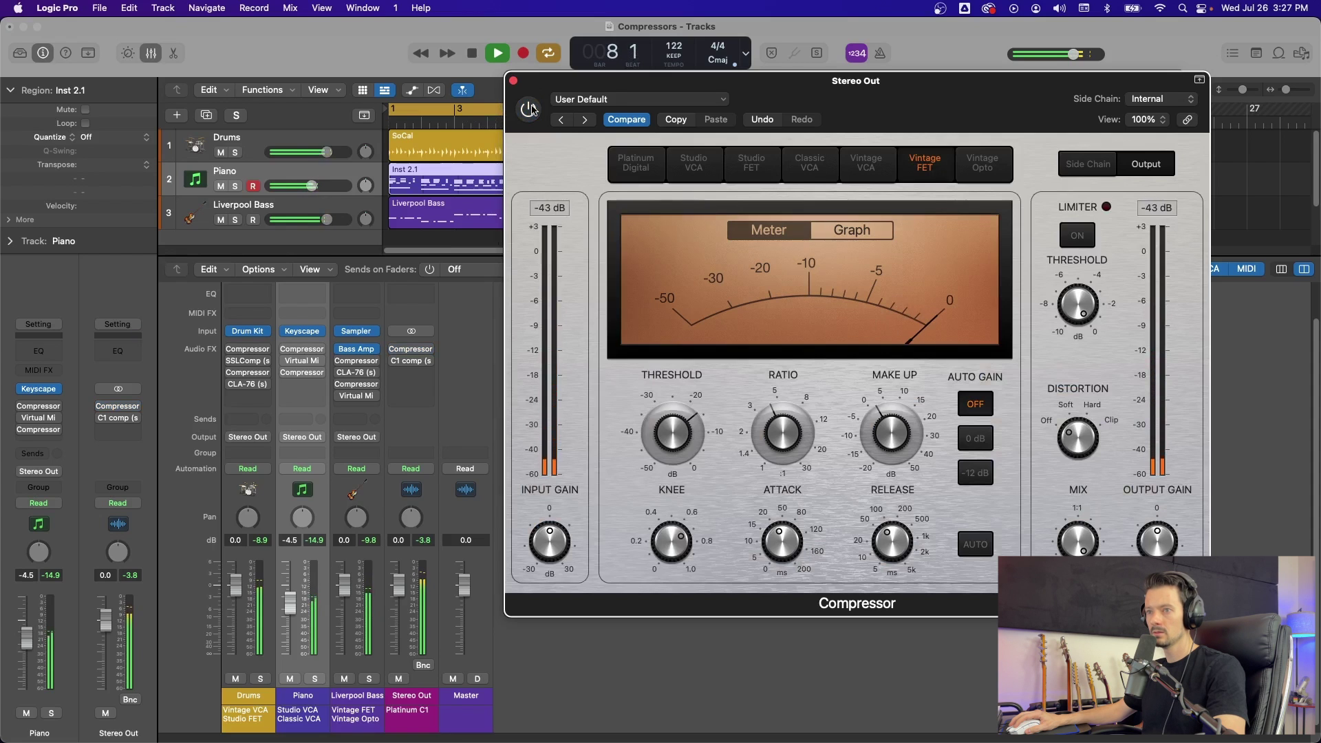
pyautogui.click(531, 109)
pyautogui.press('space')
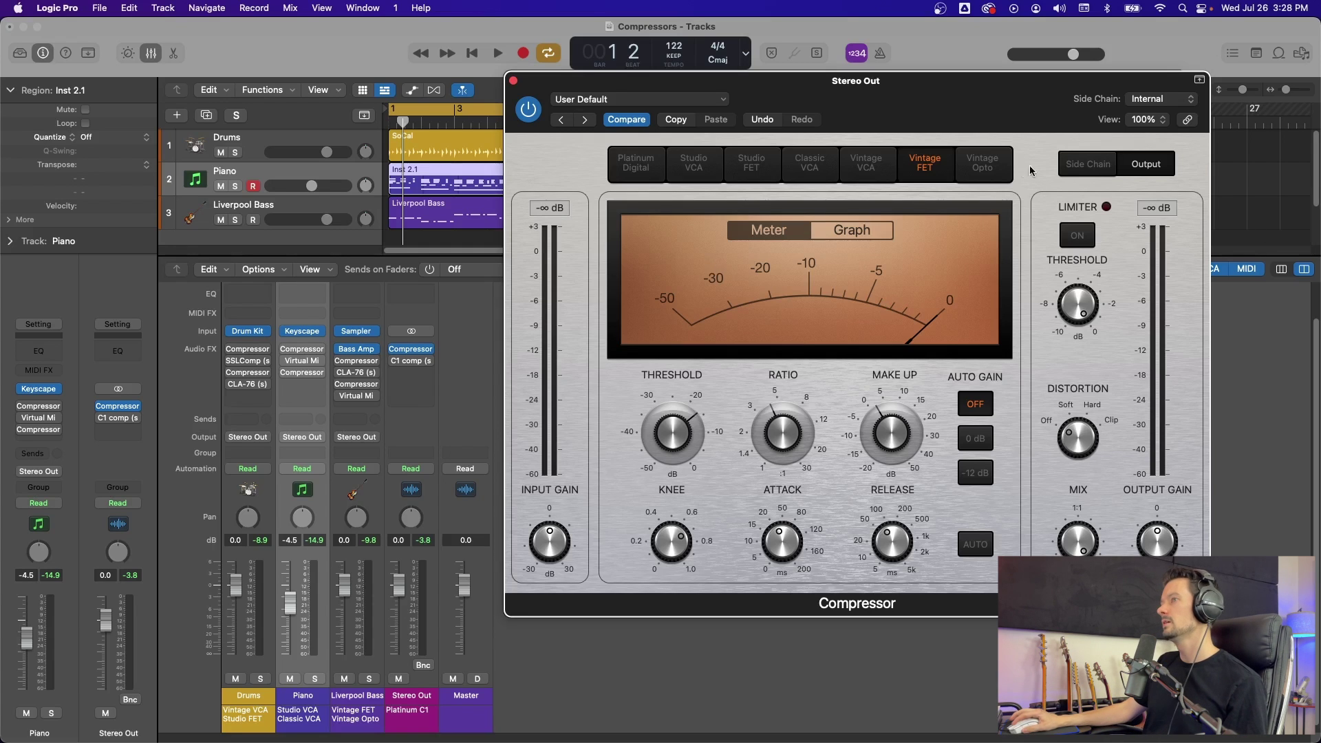
# Switch the Stereo Out compressor to the Vintage Opto model and lower its threshold during playback
pyautogui.click(993, 174)
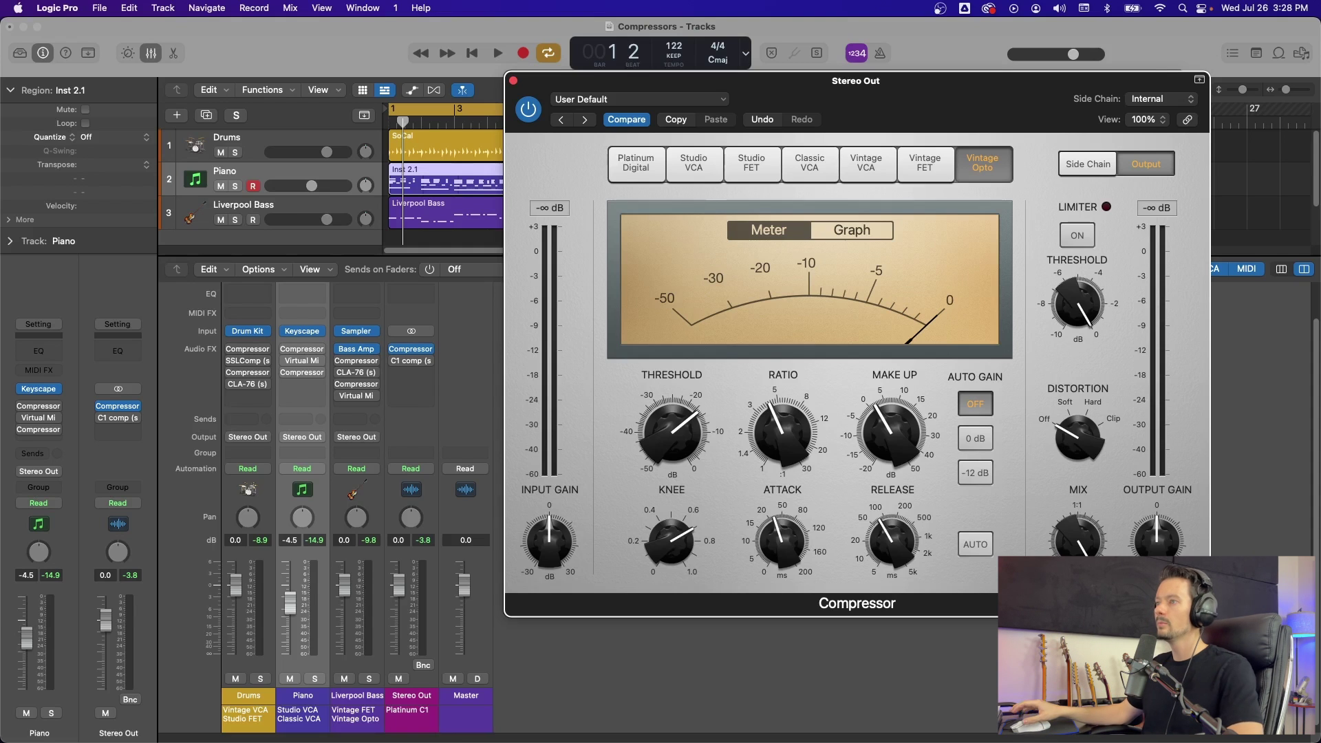
pyautogui.press('space')
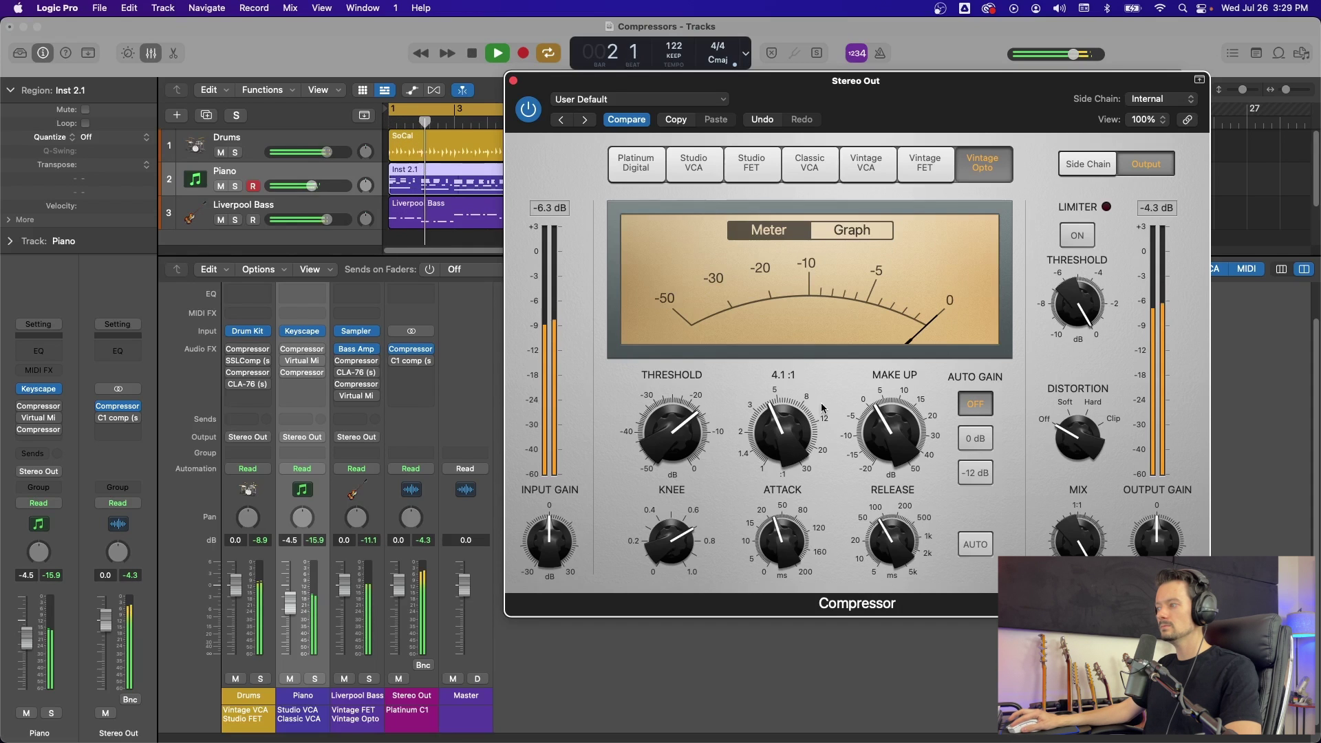
pyautogui.moveTo(677, 432); pyautogui.dragTo(677, 453)
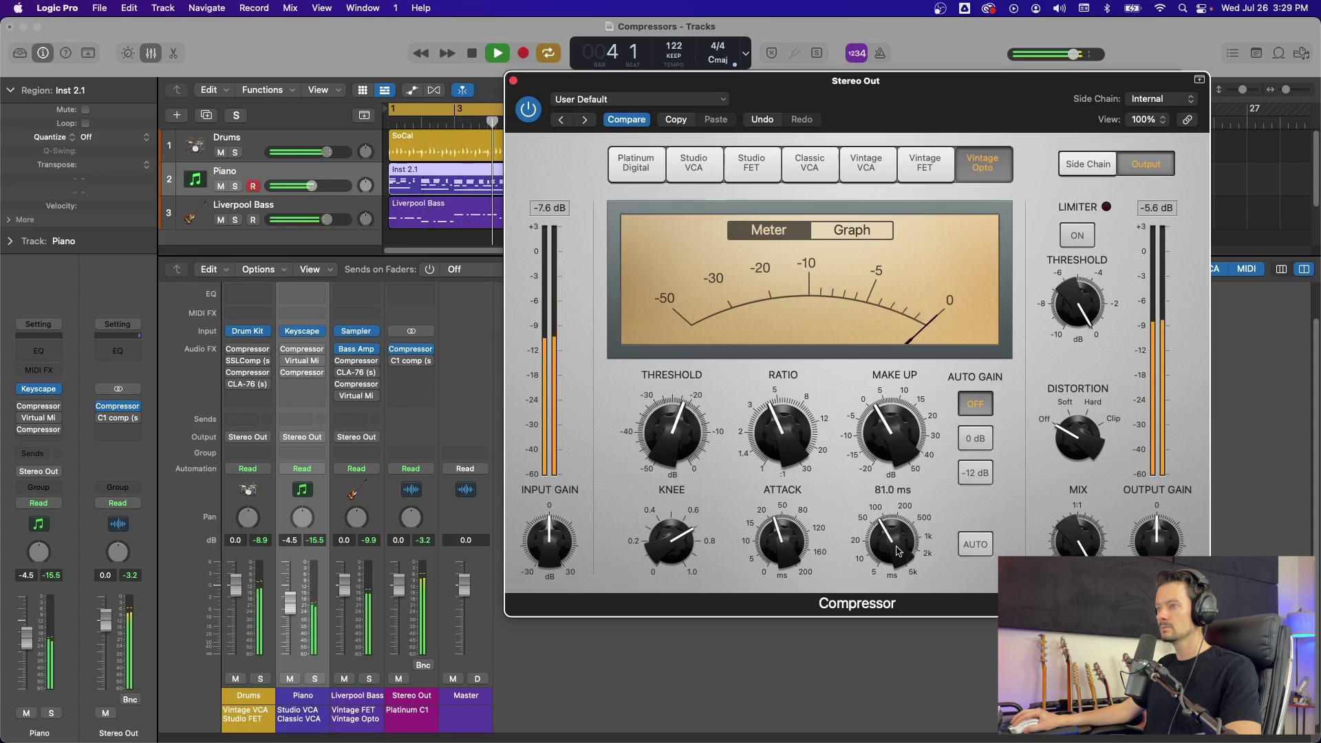
# Lengthen the Vintage Opto compressor's release, adjust its attack and set the threshold to -21.5 dB, ending with playback stopped and the plug-in window closed
pyautogui.moveTo(894, 533); pyautogui.dragTo(894, 526)
pyautogui.moveTo(781, 530); pyautogui.dragTo(752, 491)
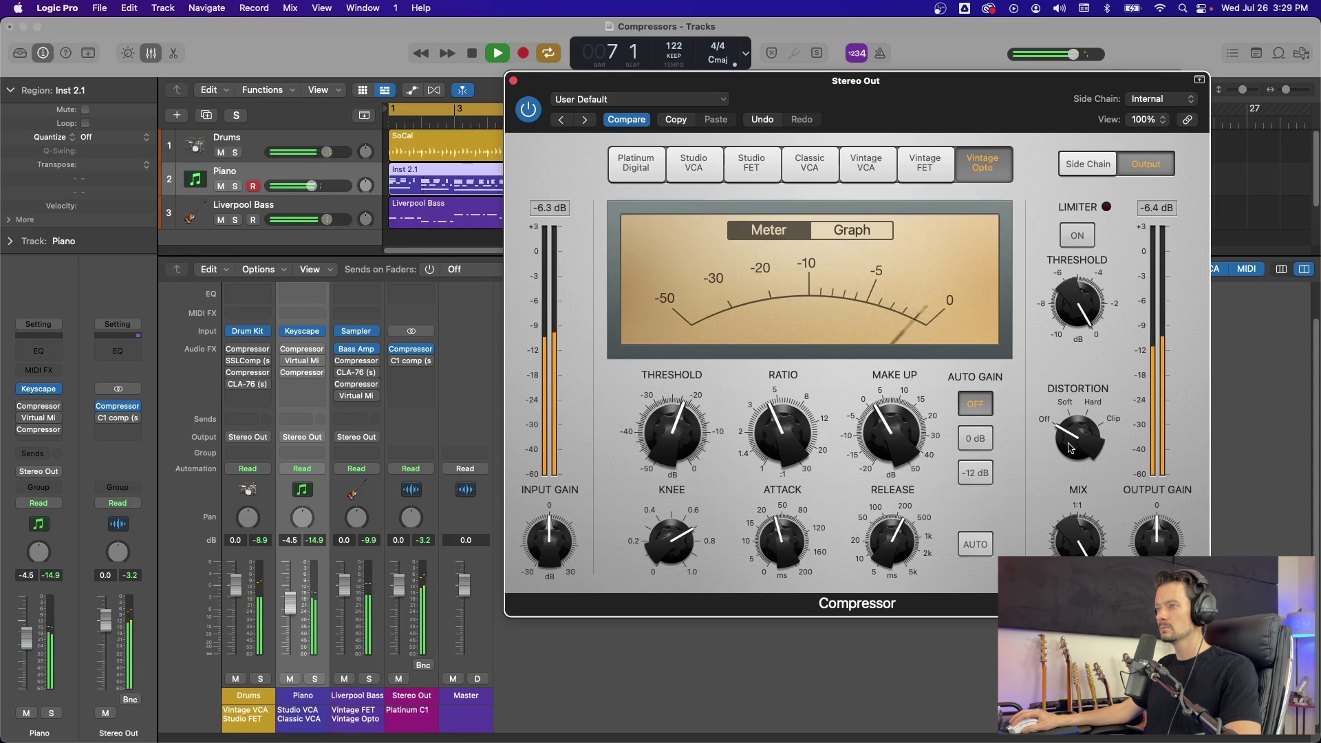
pyautogui.moveTo(1073, 440); pyautogui.dragTo(1073, 446)
pyautogui.moveTo(680, 423)
pyautogui.mouseDown()
pyautogui.moveTo(684, 411)
pyautogui.moveTo(676, 427)
pyautogui.mouseUp()
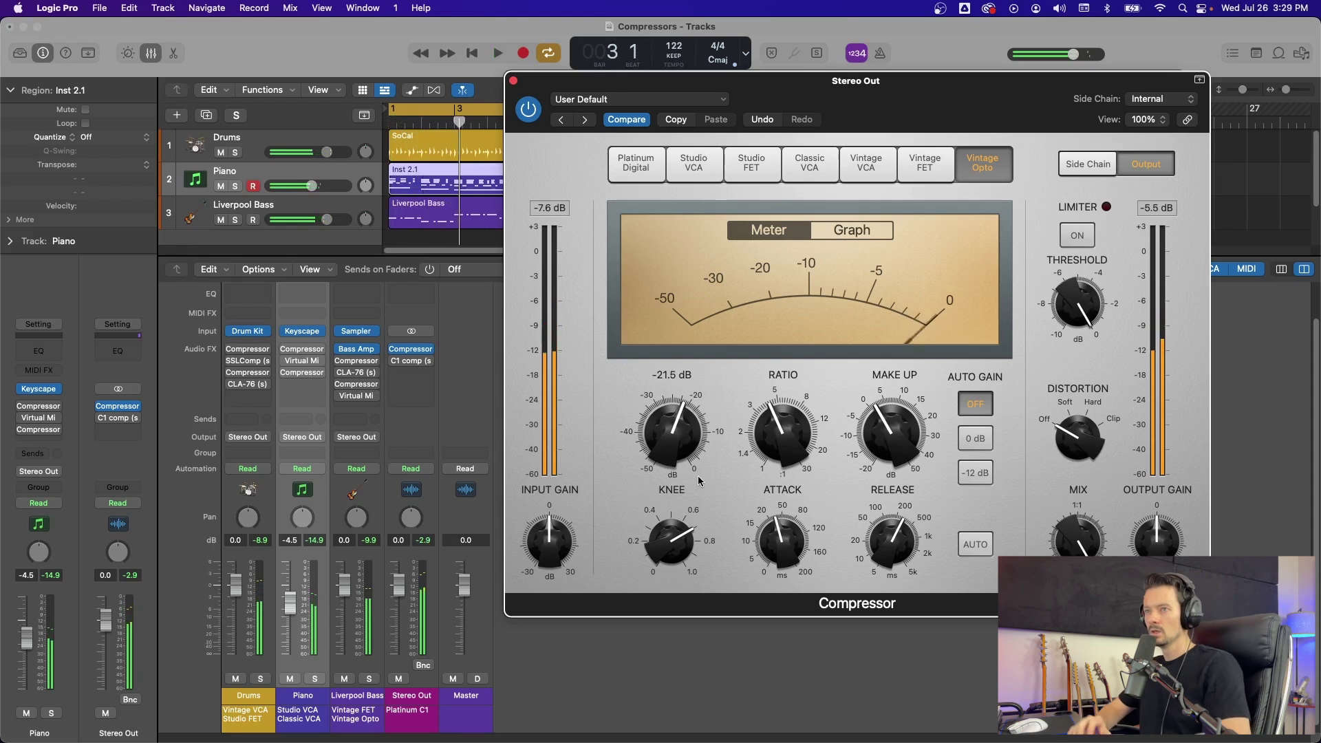
pyautogui.press('space')
pyautogui.press('super+w')
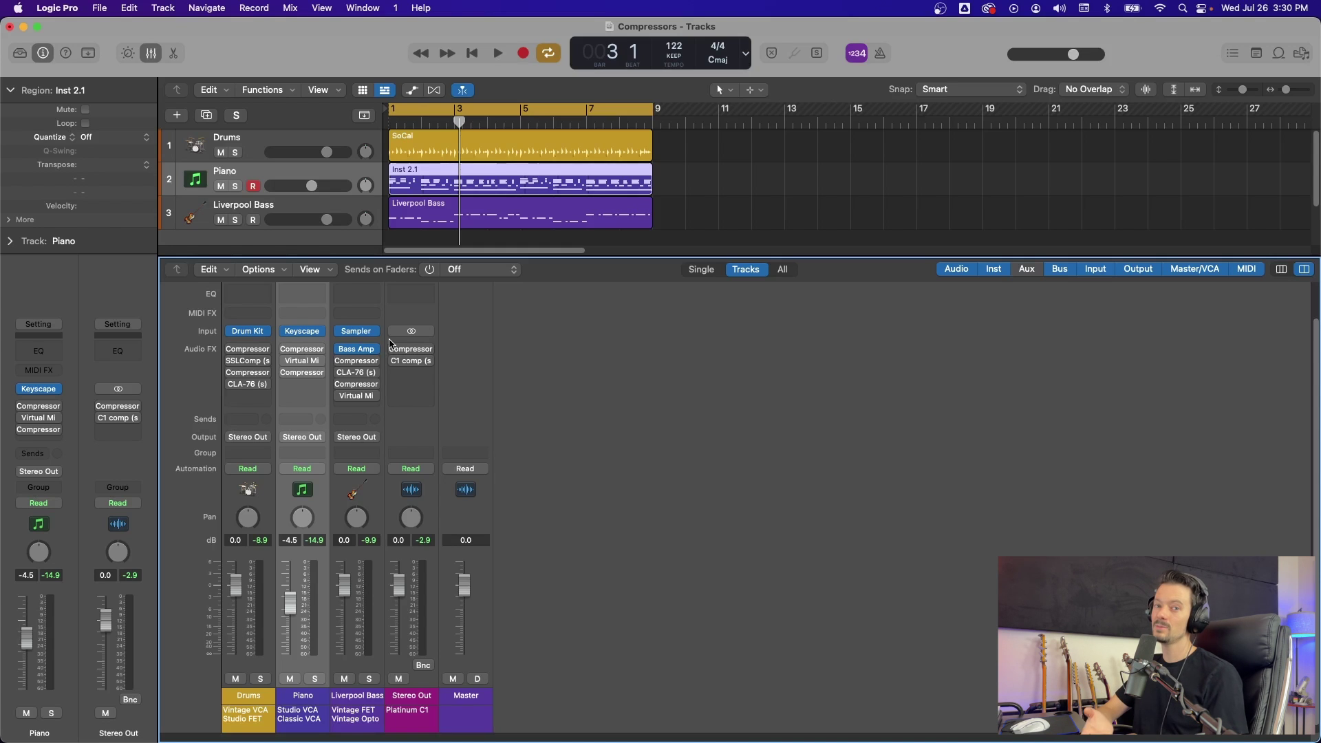
# Solo the Drums channel and open its Vintage VCA Compressor alongside the SSLComp plug-in
pyautogui.moveTo(240, 365)
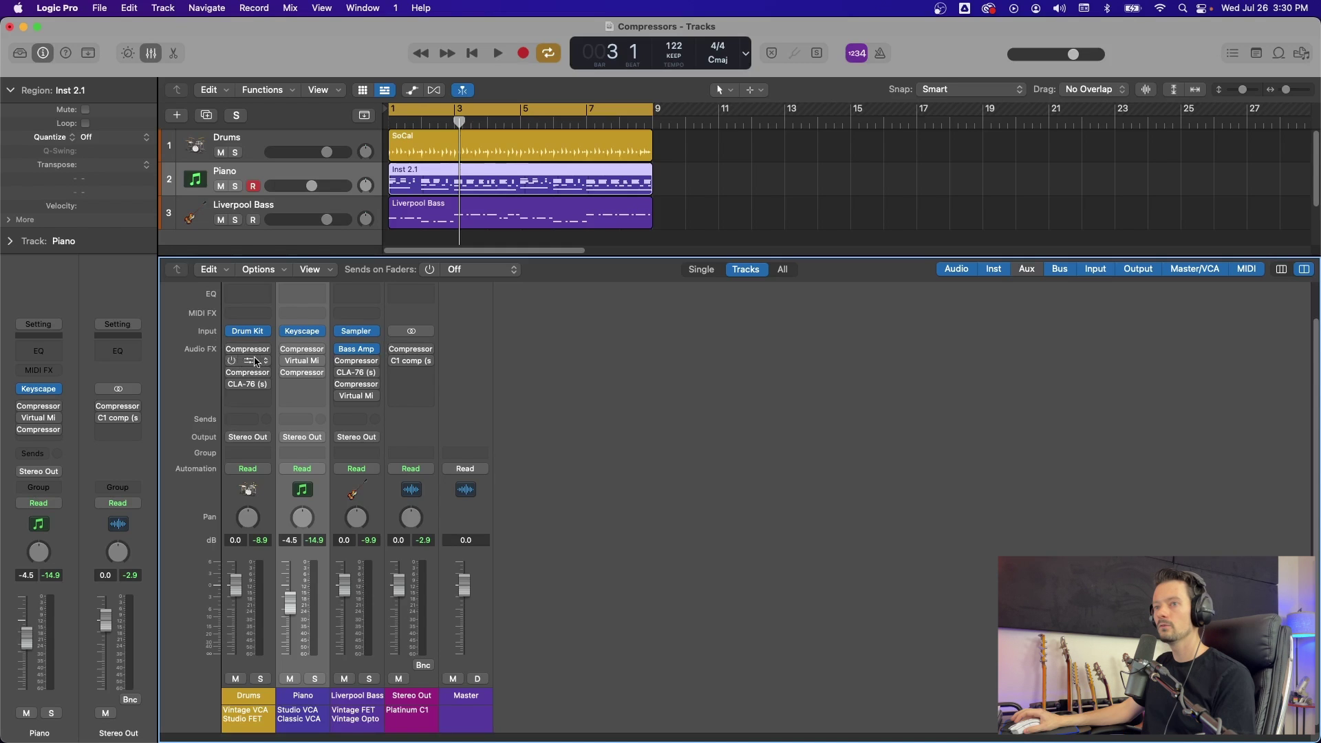
pyautogui.click(260, 679)
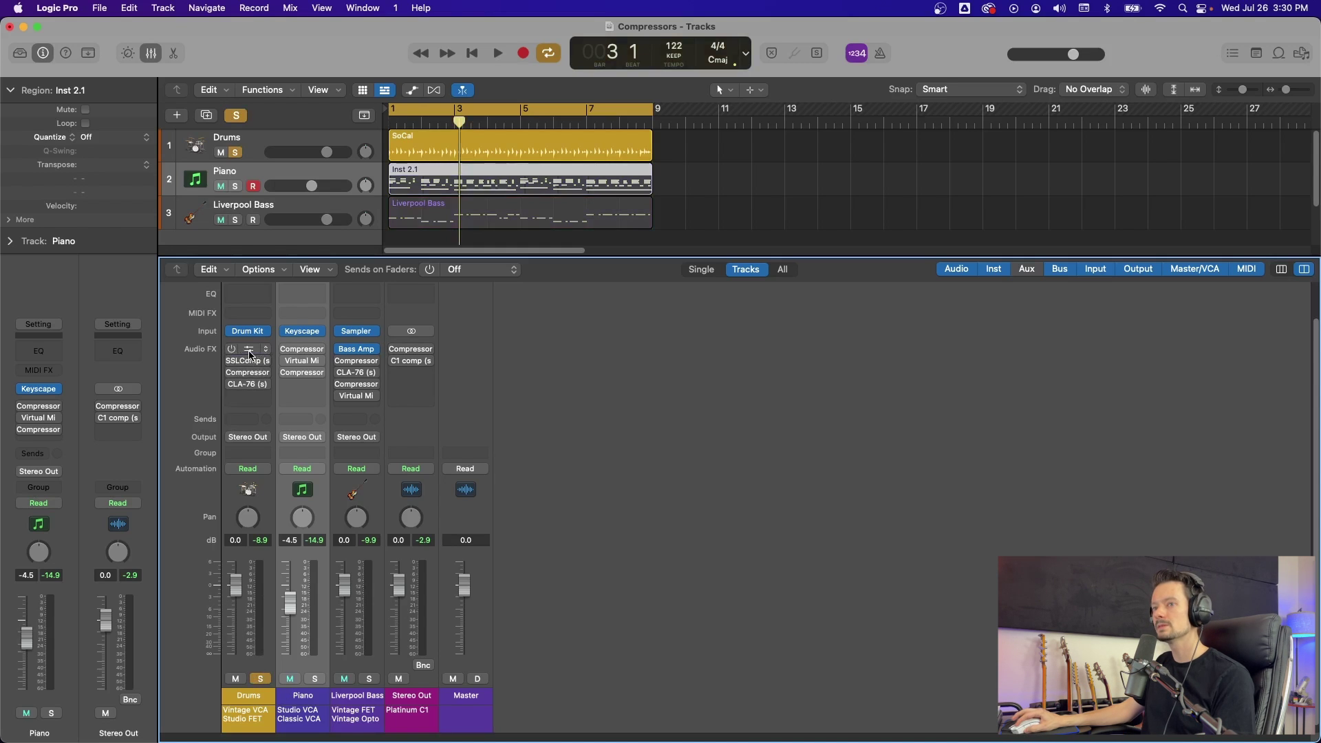
pyautogui.click(253, 373)
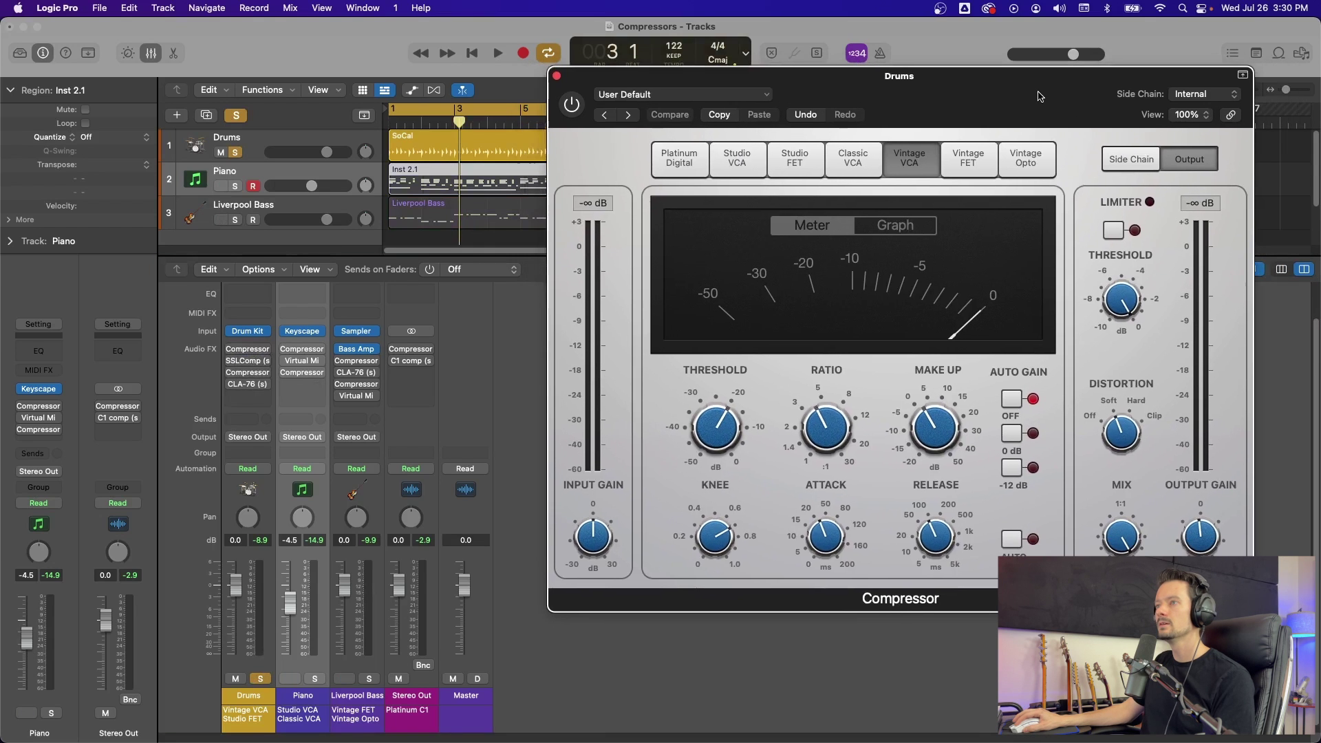
pyautogui.click(253, 364)
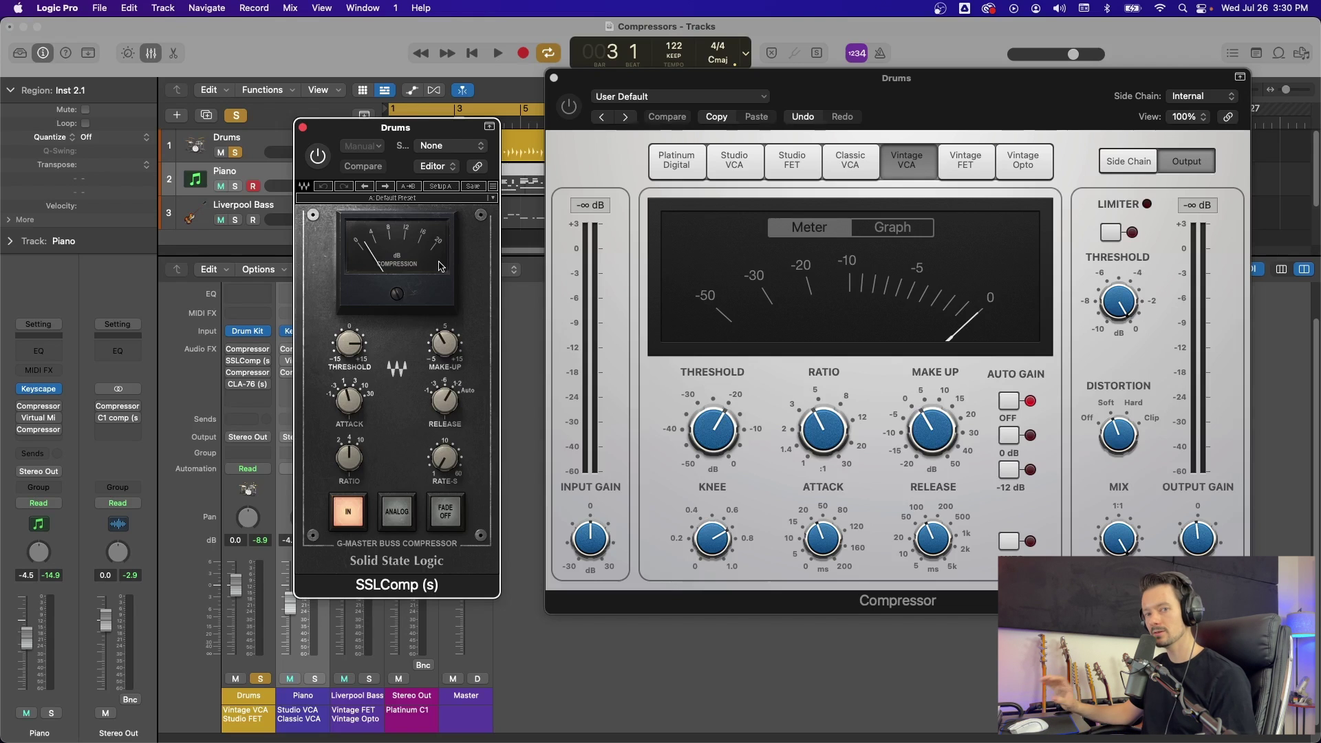
# Set the make-up gain of the Drums channel's Vintage VCA compressor to 3.5 dB and check its attack, release and threshold
pyautogui.click(830, 424)
pyautogui.moveTo(936, 434)
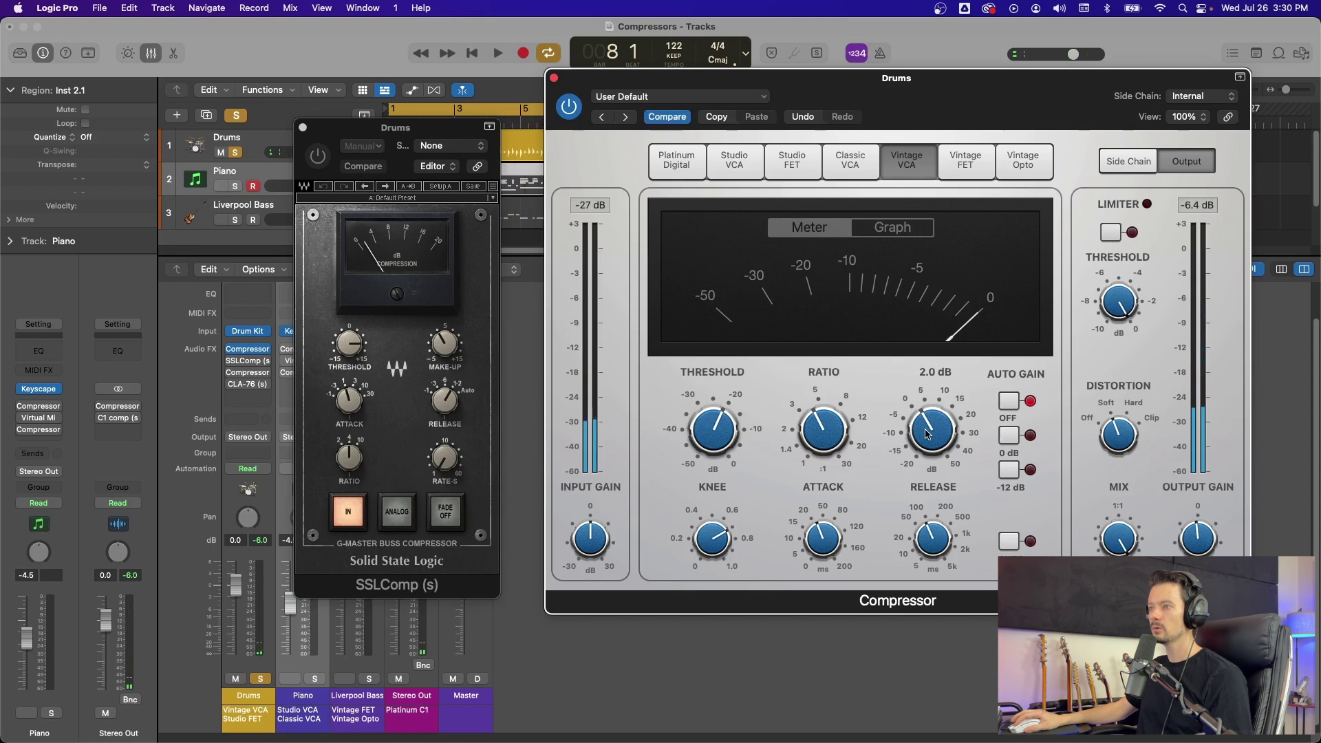
pyautogui.moveTo(937, 439); pyautogui.dragTo(938, 433)
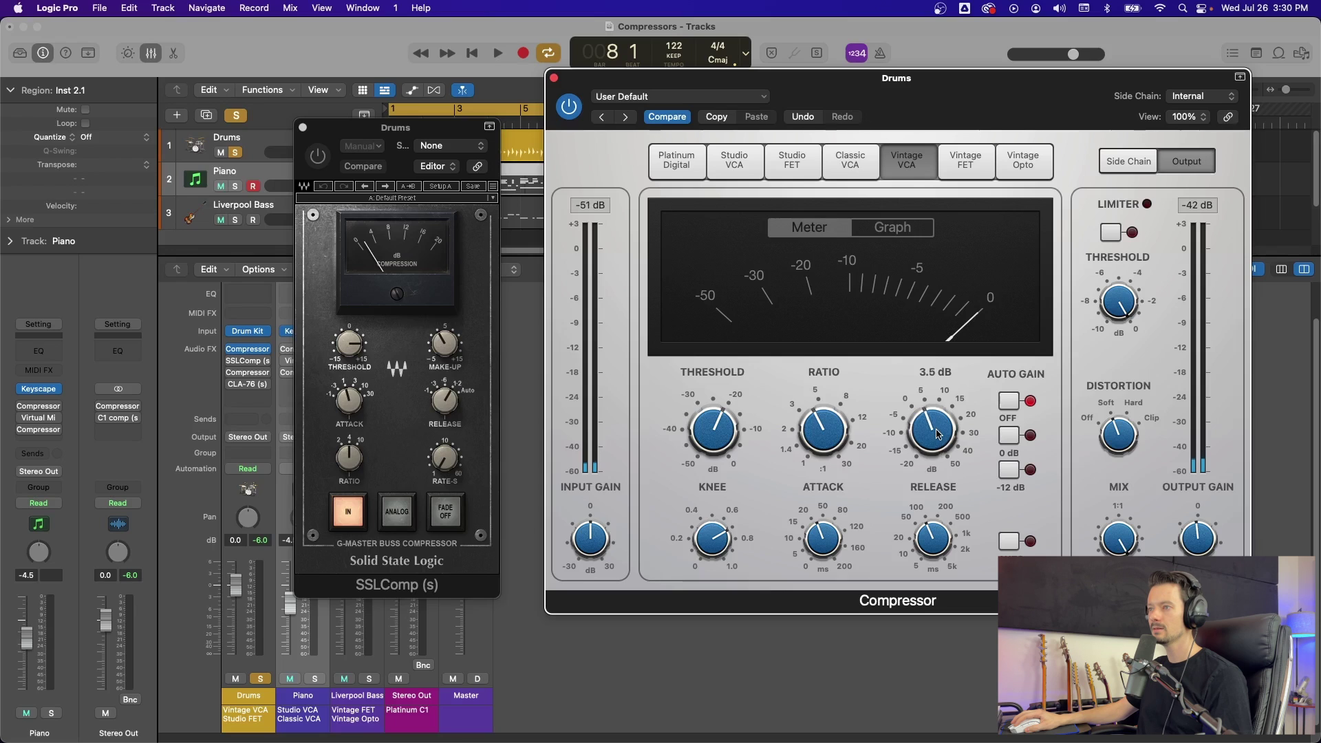
pyautogui.moveTo(829, 541)
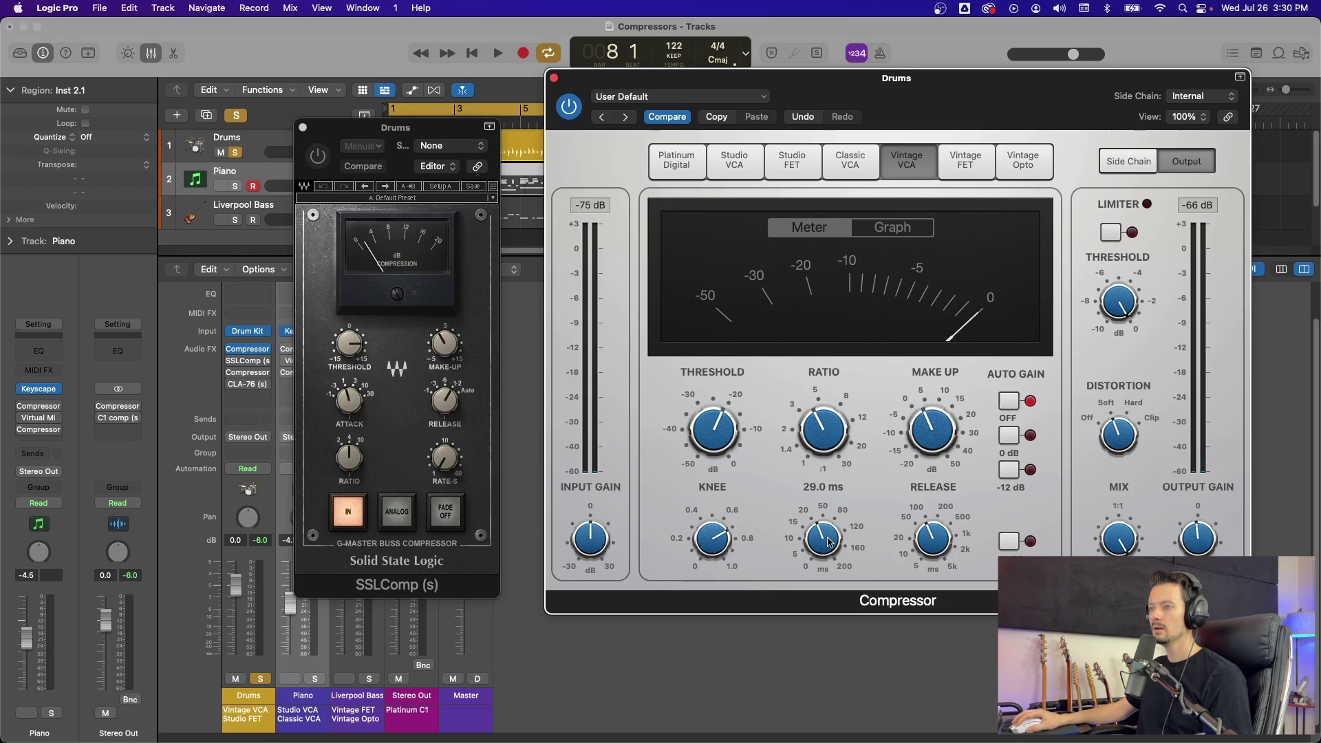
pyautogui.moveTo(928, 542)
pyautogui.moveTo(693, 425)
# Match the SSLComp's controls to the Vintage VCA compressor, adjusting its threshold, make-up and release and setting the attack to 30 ms
pyautogui.click(344, 347)
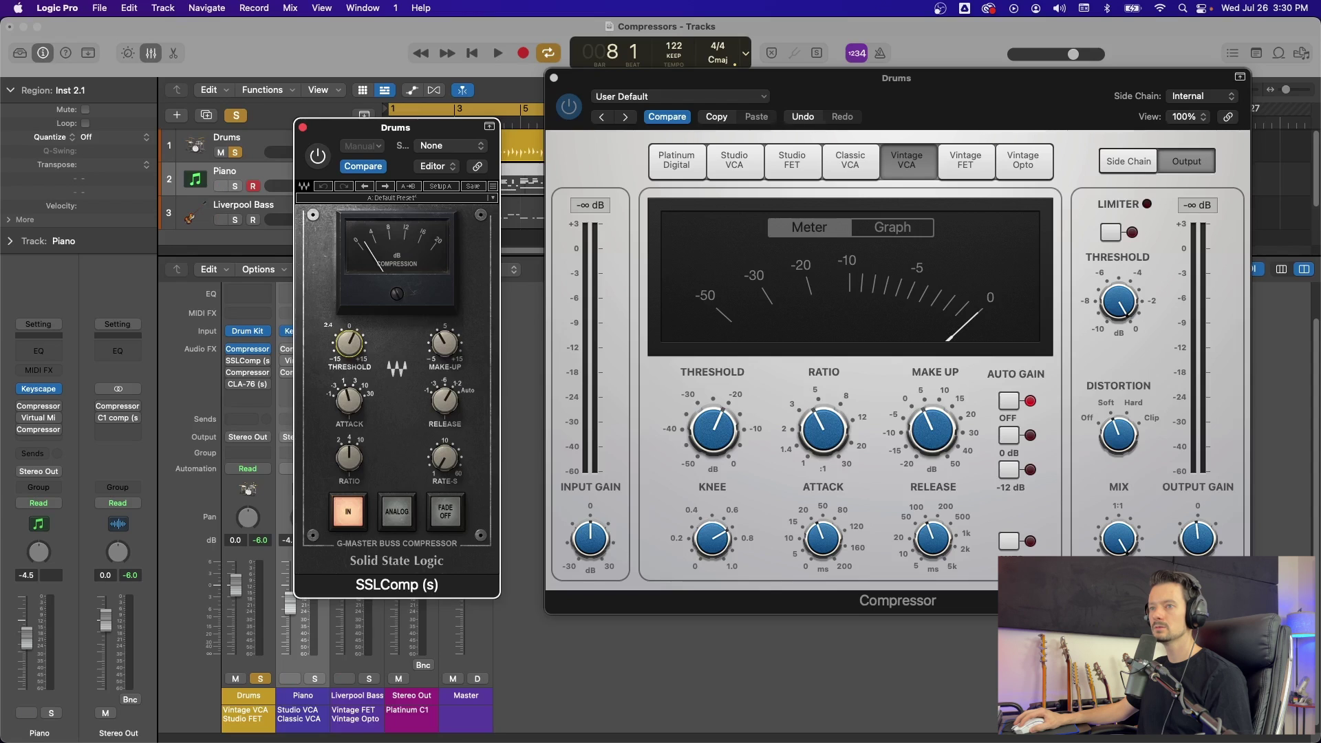
pyautogui.click(440, 358)
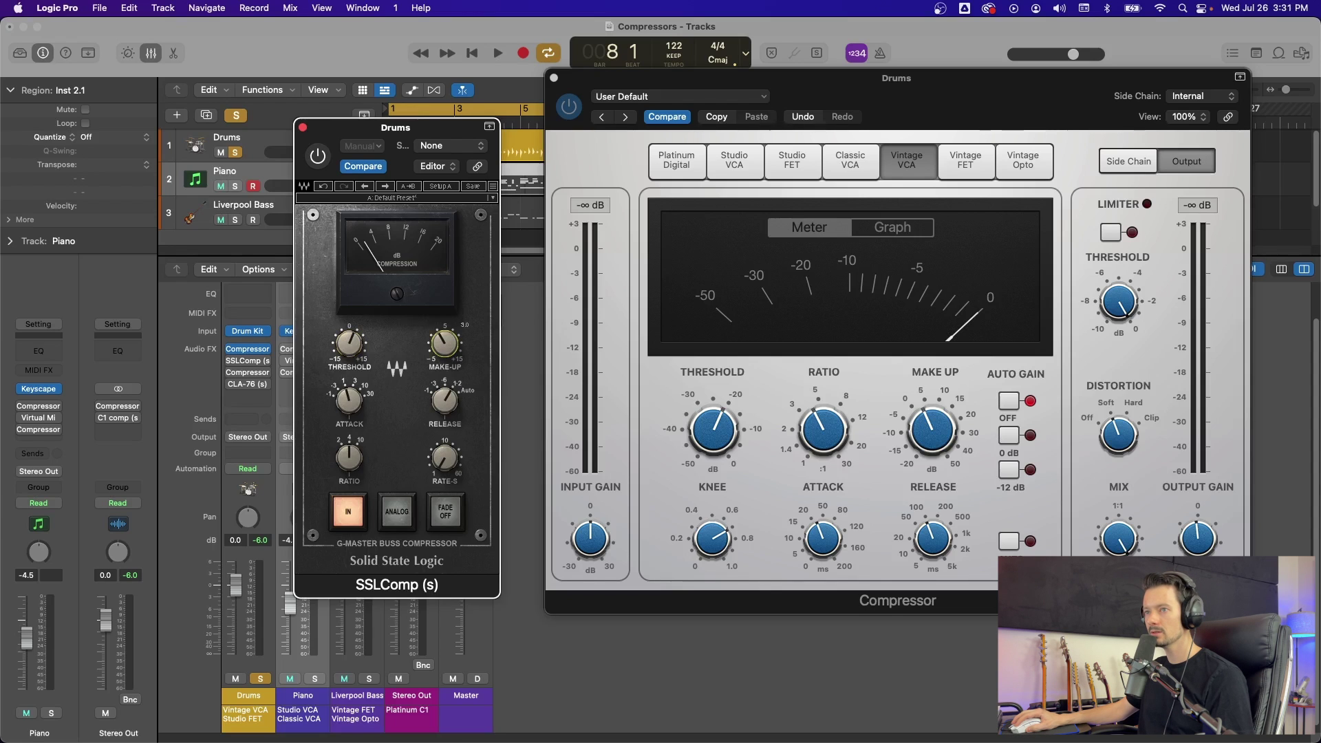
pyautogui.click(350, 401)
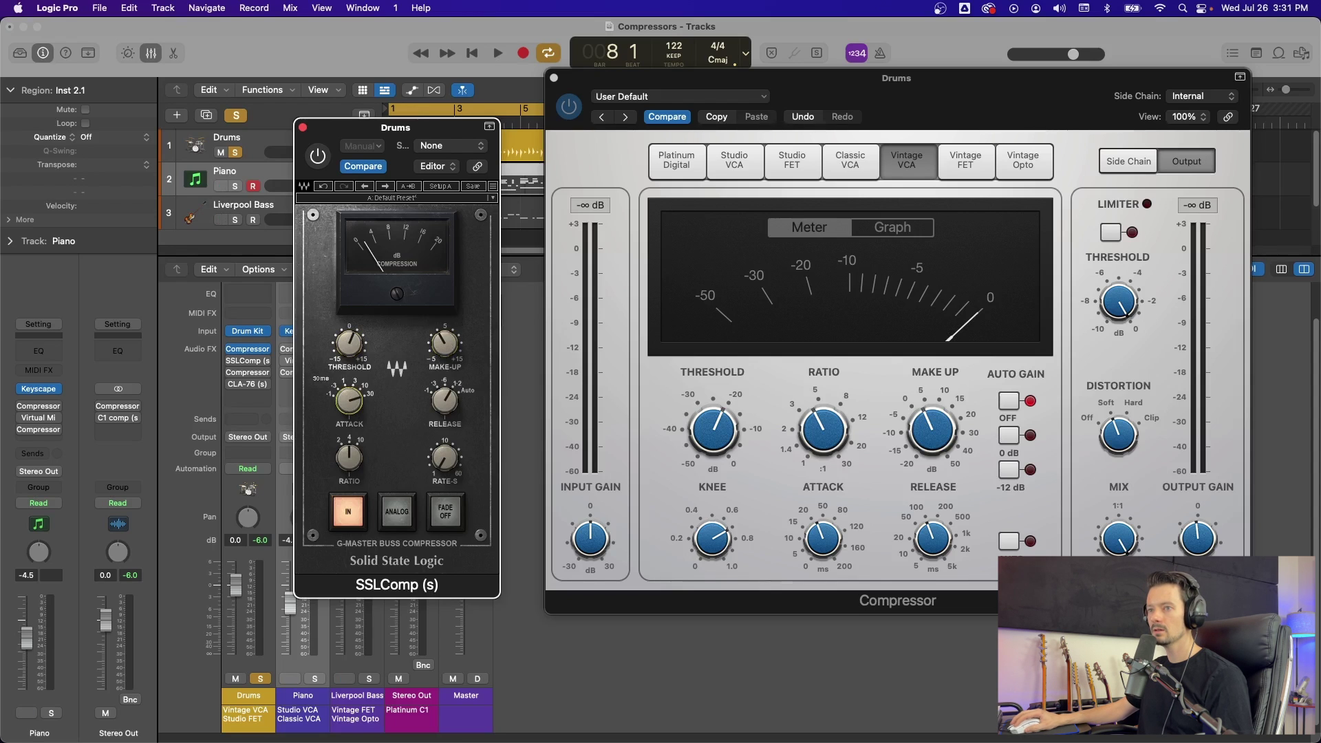
pyautogui.click(439, 411)
pyautogui.click(349, 457)
# Play the soloed drums through the Vintage VCA compressor, change over to SSLComp and fine-tune its threshold
pyautogui.click(782, 86)
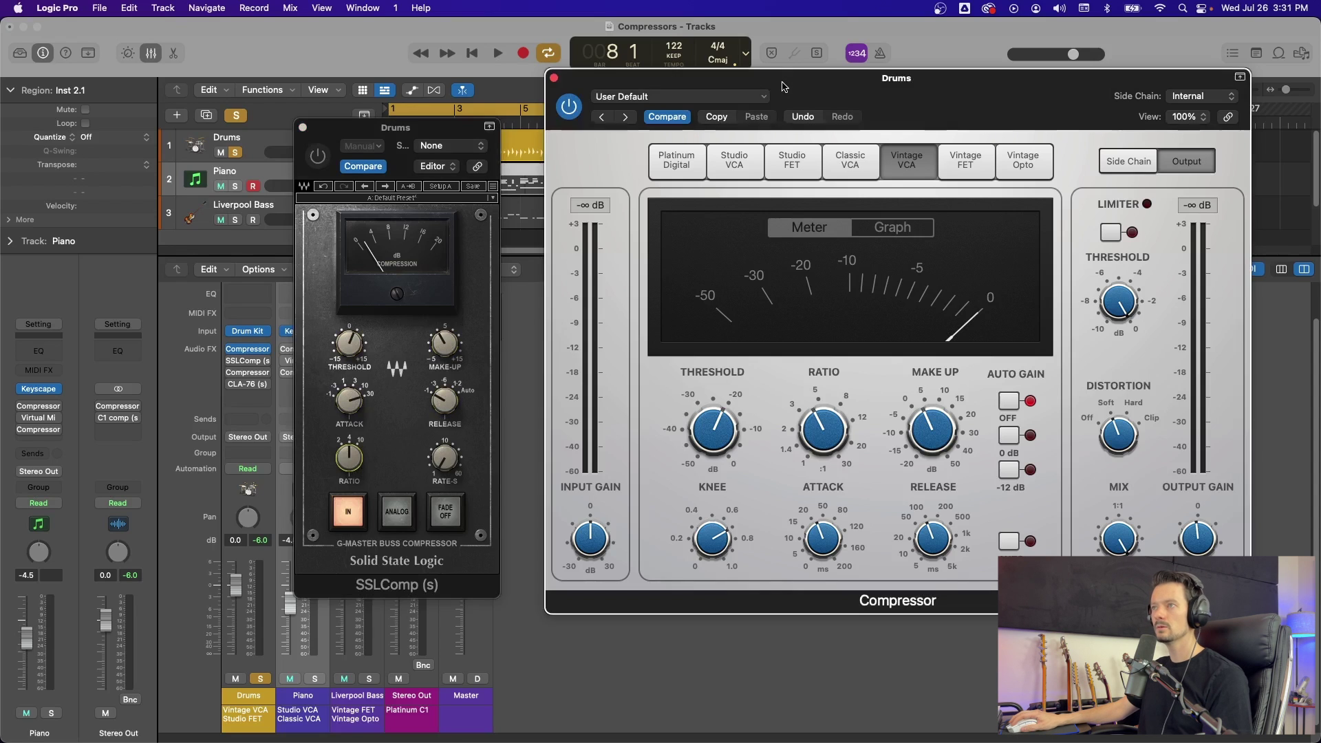
pyautogui.press('space')
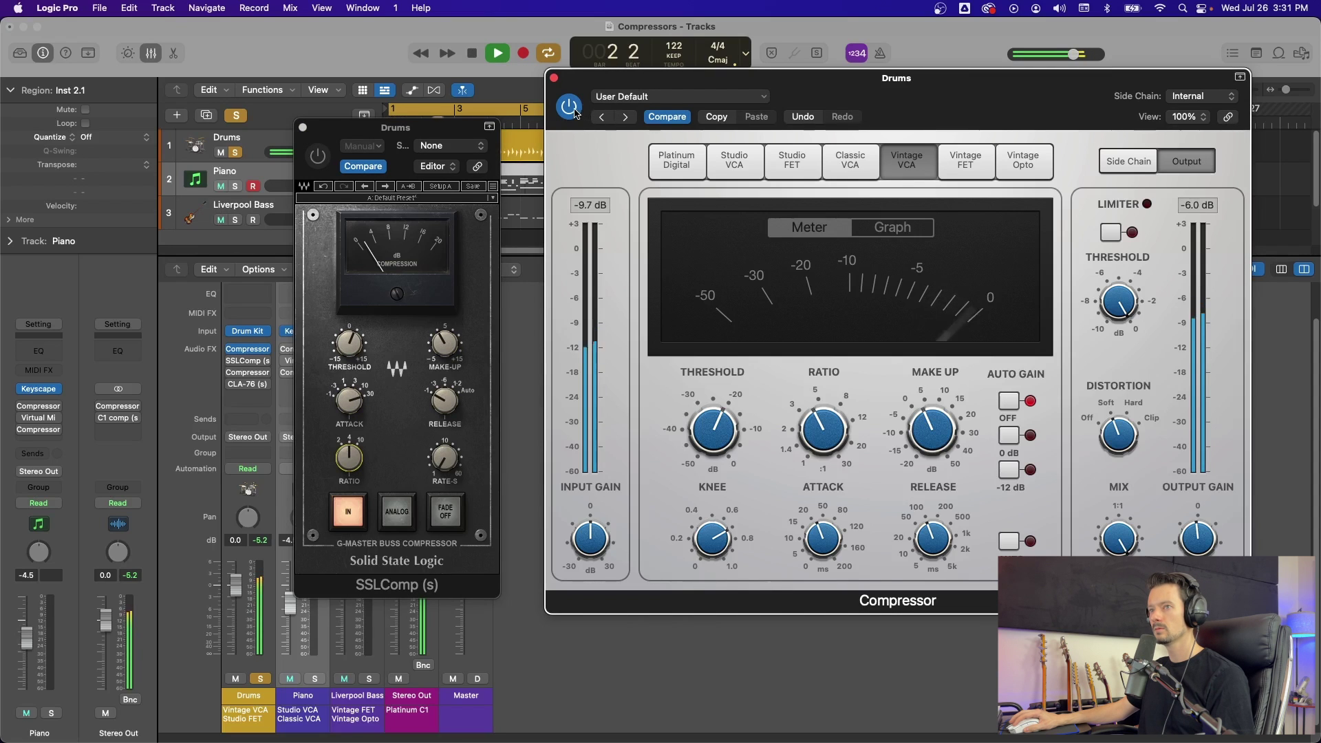
pyautogui.click(319, 155)
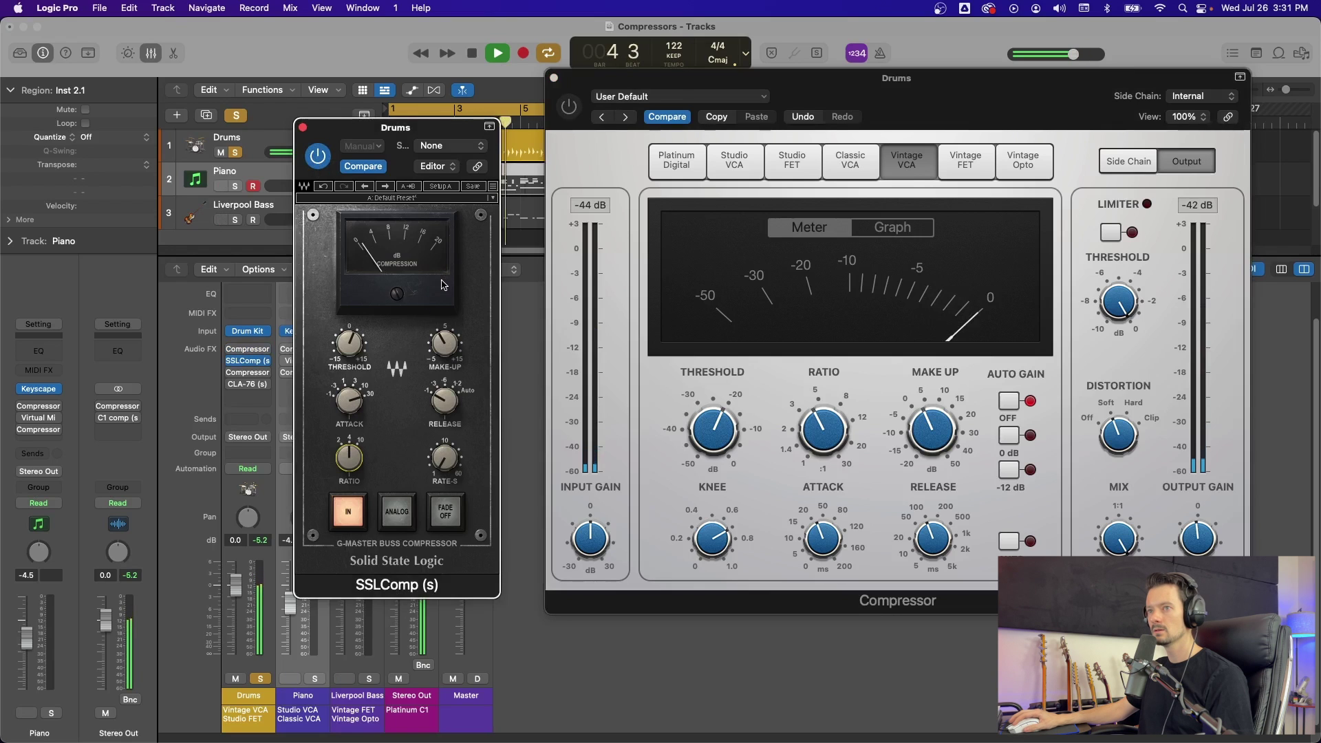
pyautogui.moveTo(371, 359); pyautogui.dragTo(371, 355)
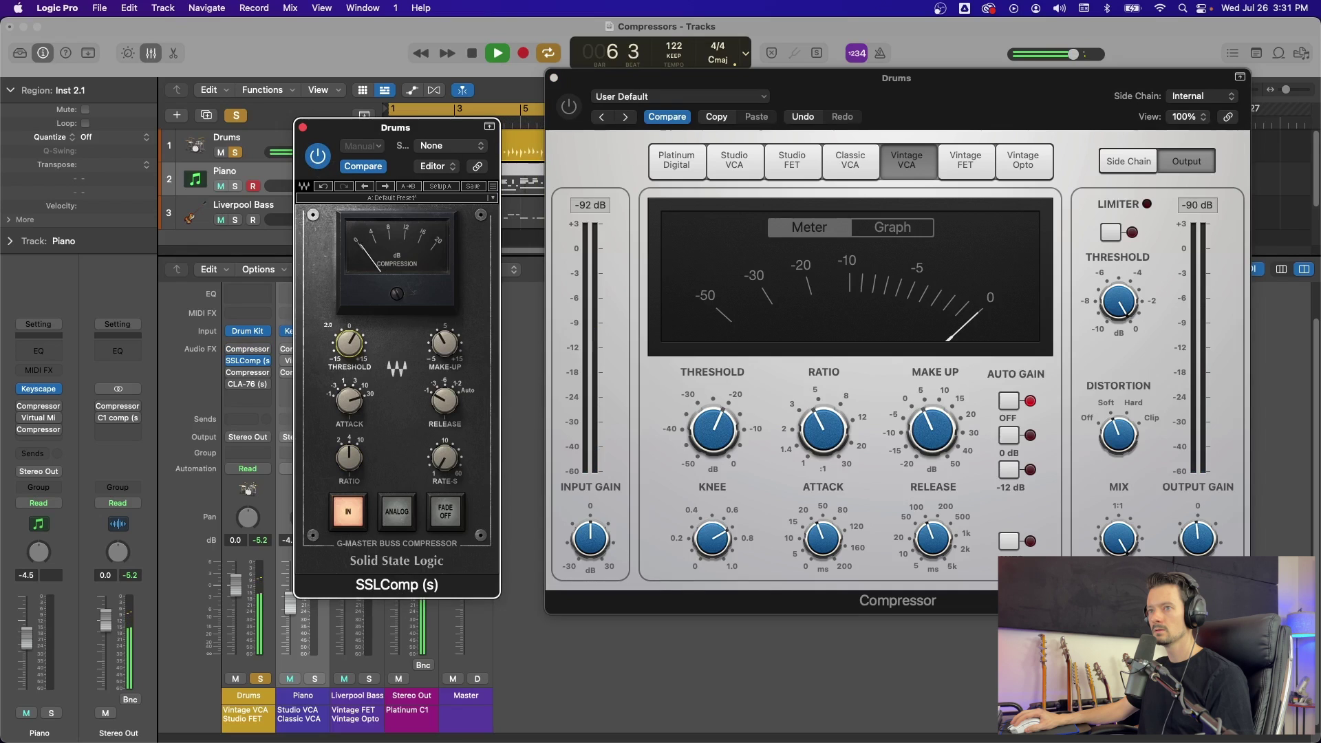
# Alternate the drums between the Vintage VCA compressor and SSLComp, and raise SSLComp's make-up gain to match the level
pyautogui.click(315, 156)
pyautogui.click(568, 106)
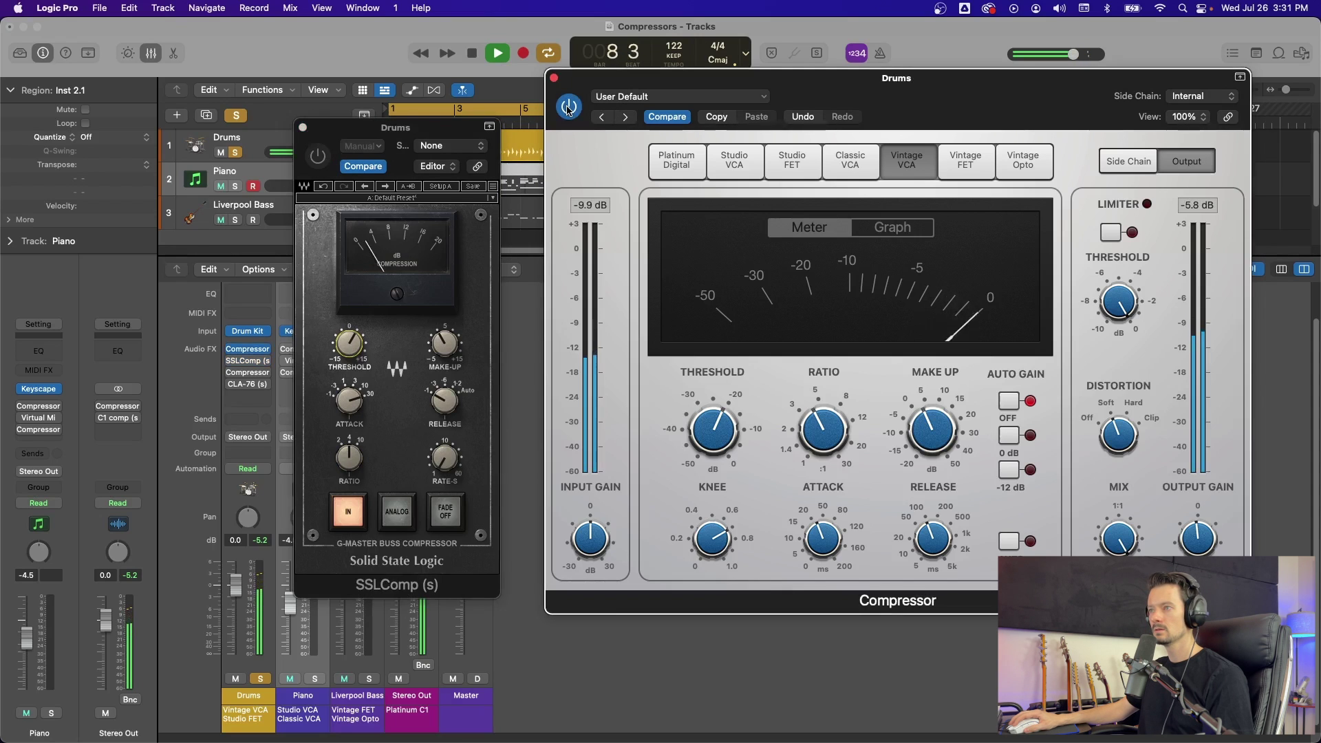
pyautogui.click(568, 107)
pyautogui.click(317, 156)
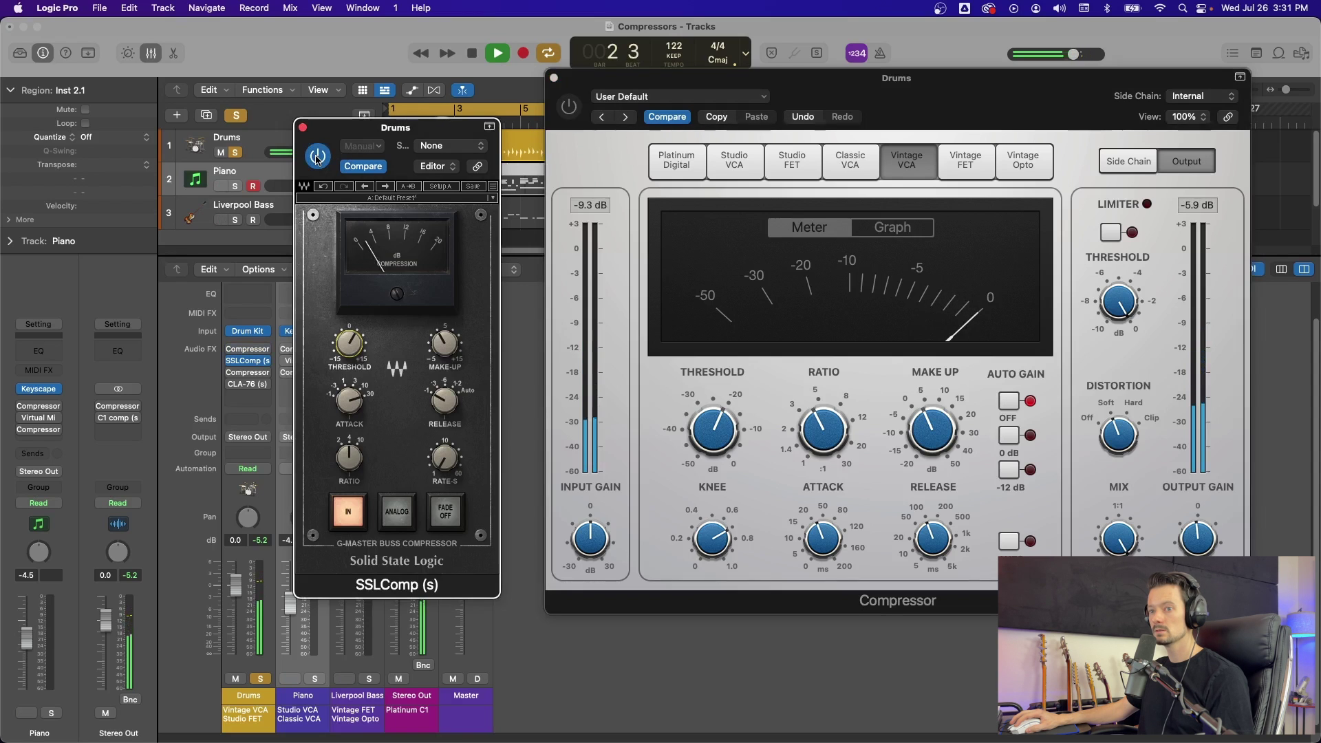
pyautogui.moveTo(445, 342)
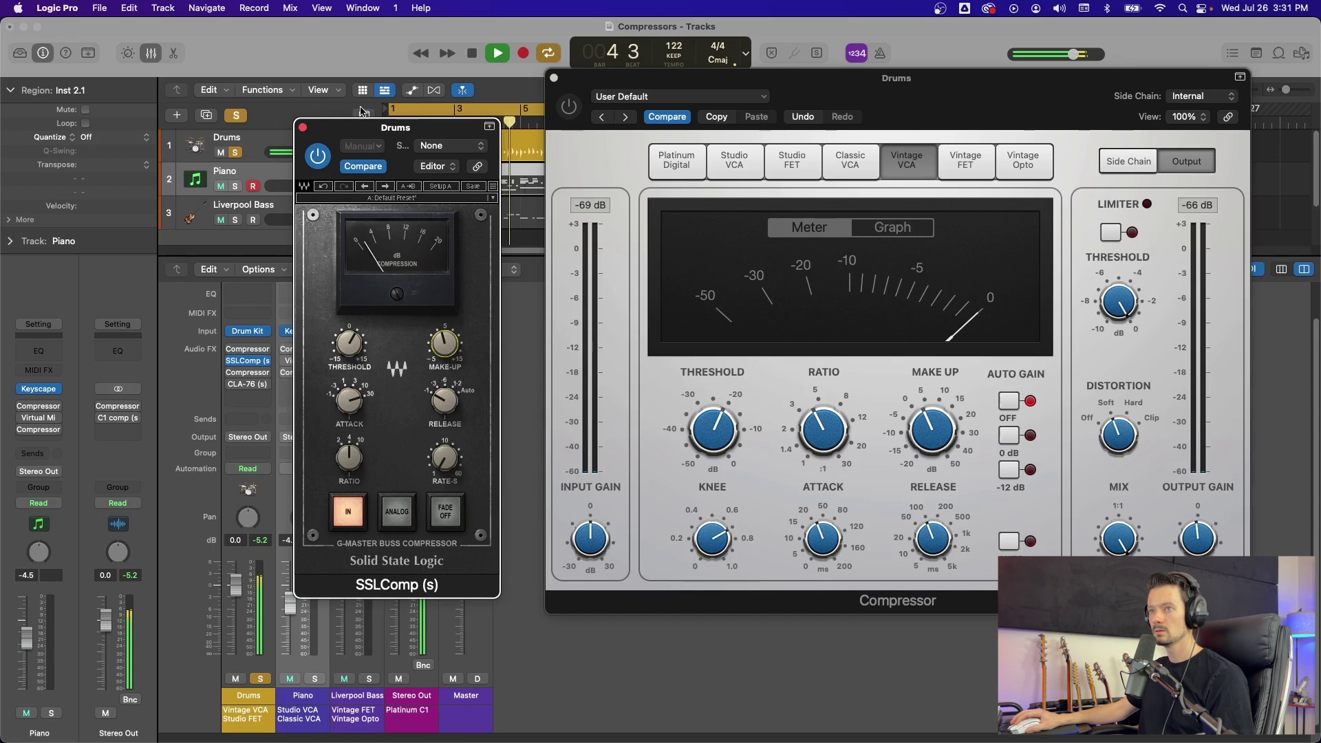
# Compare the drums through the Vintage VCA compressor and with both compressors bypassed, ending with playback stopped and the SSLComp window closed
pyautogui.click(317, 156)
pyautogui.click(568, 107)
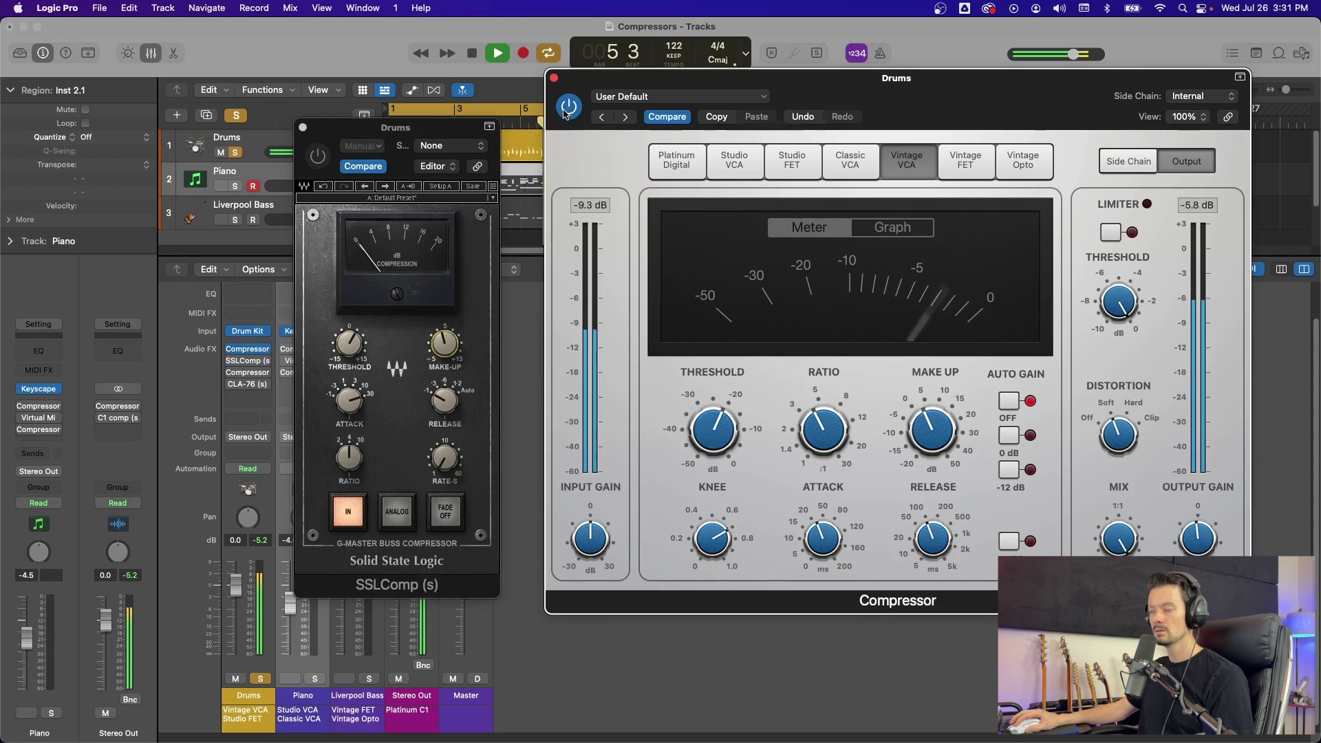
pyautogui.click(566, 110)
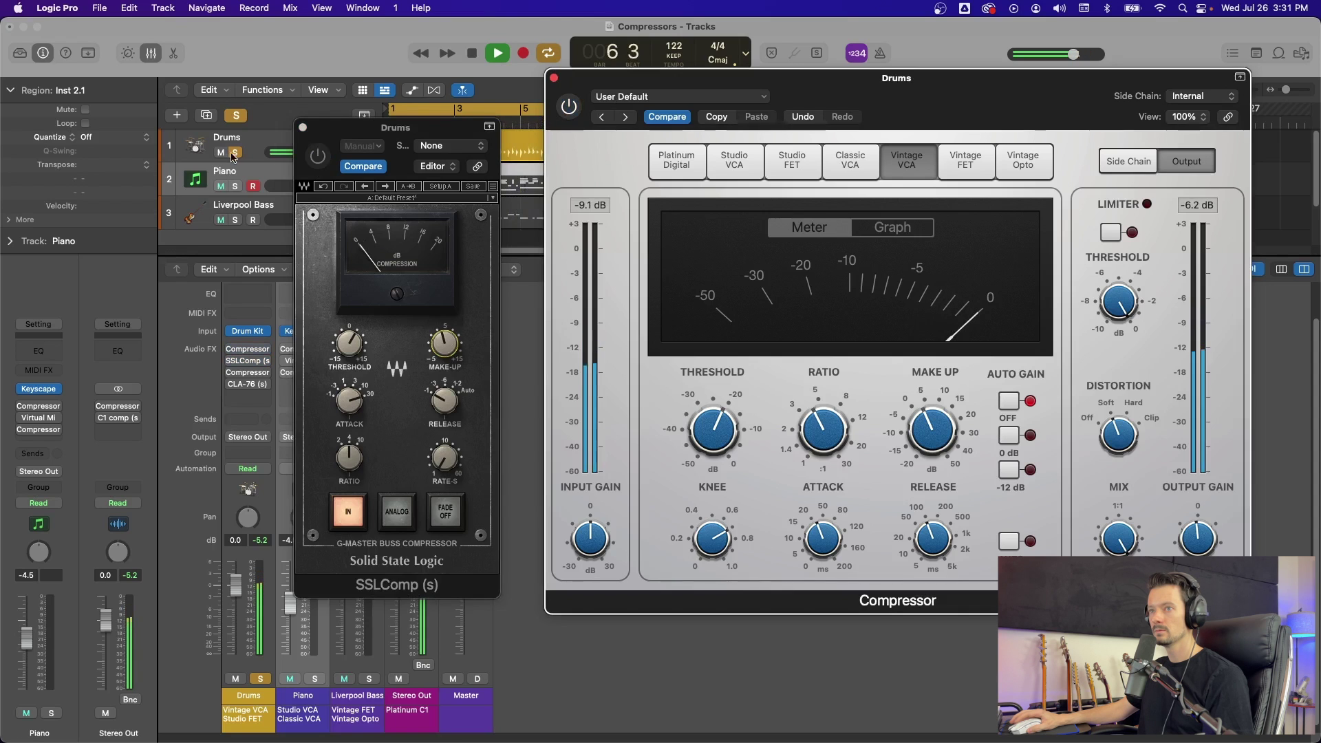
pyautogui.press('space')
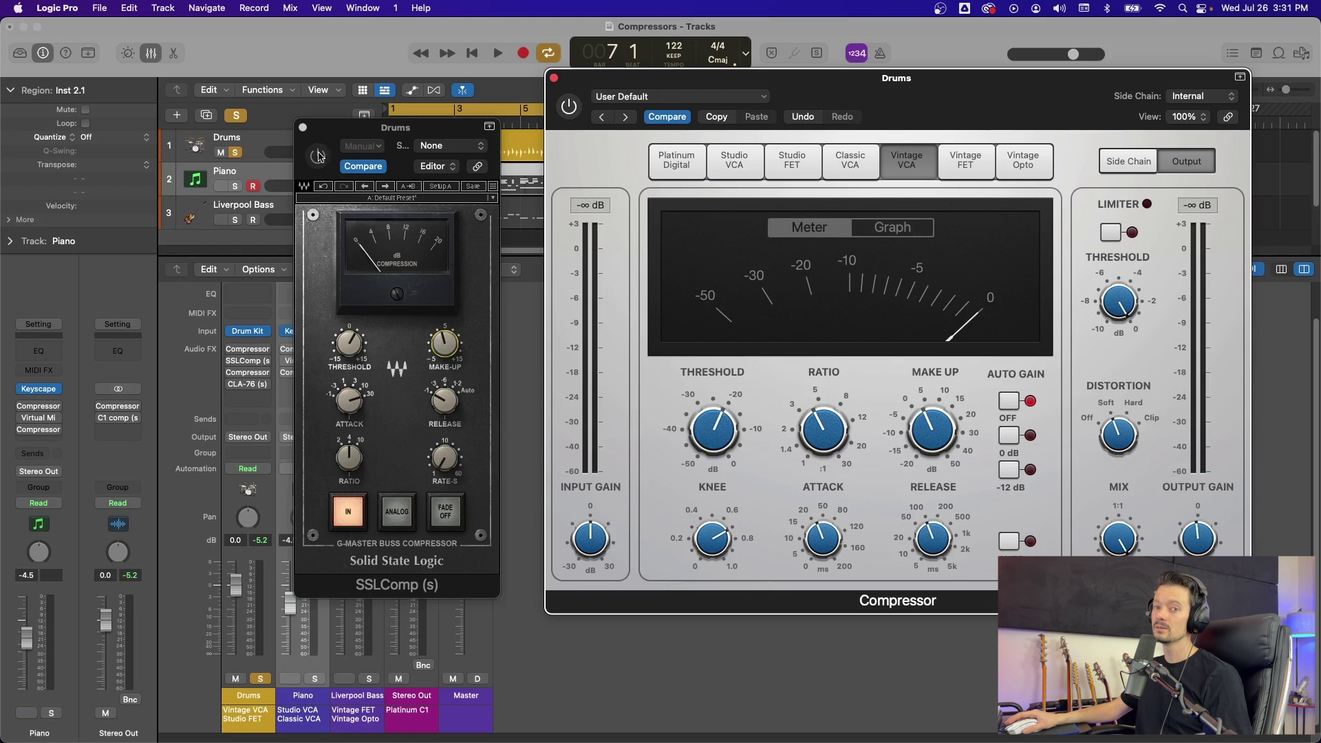
pyautogui.click(302, 128)
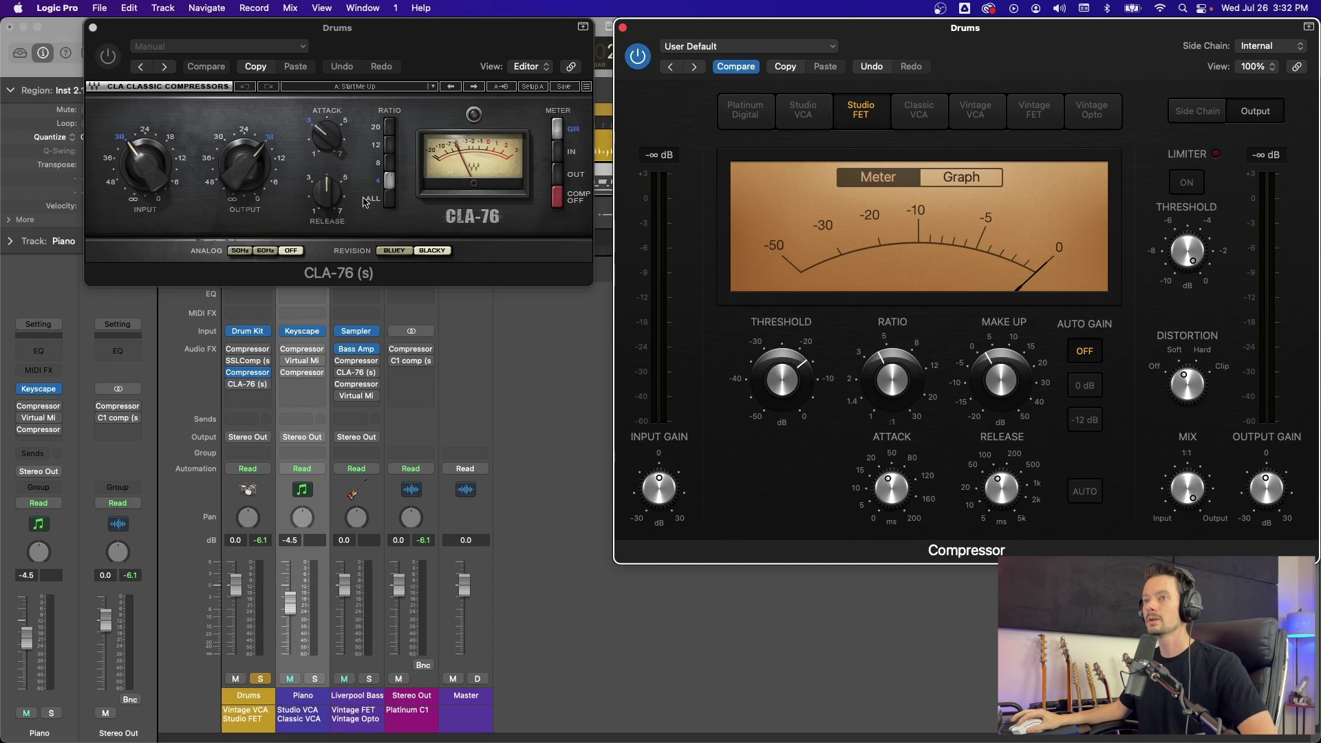
# Play the soloed drums through the Studio FET compressor, lowering its threshold and raising its ratio to about 8:1
pyautogui.moveTo(134, 148)
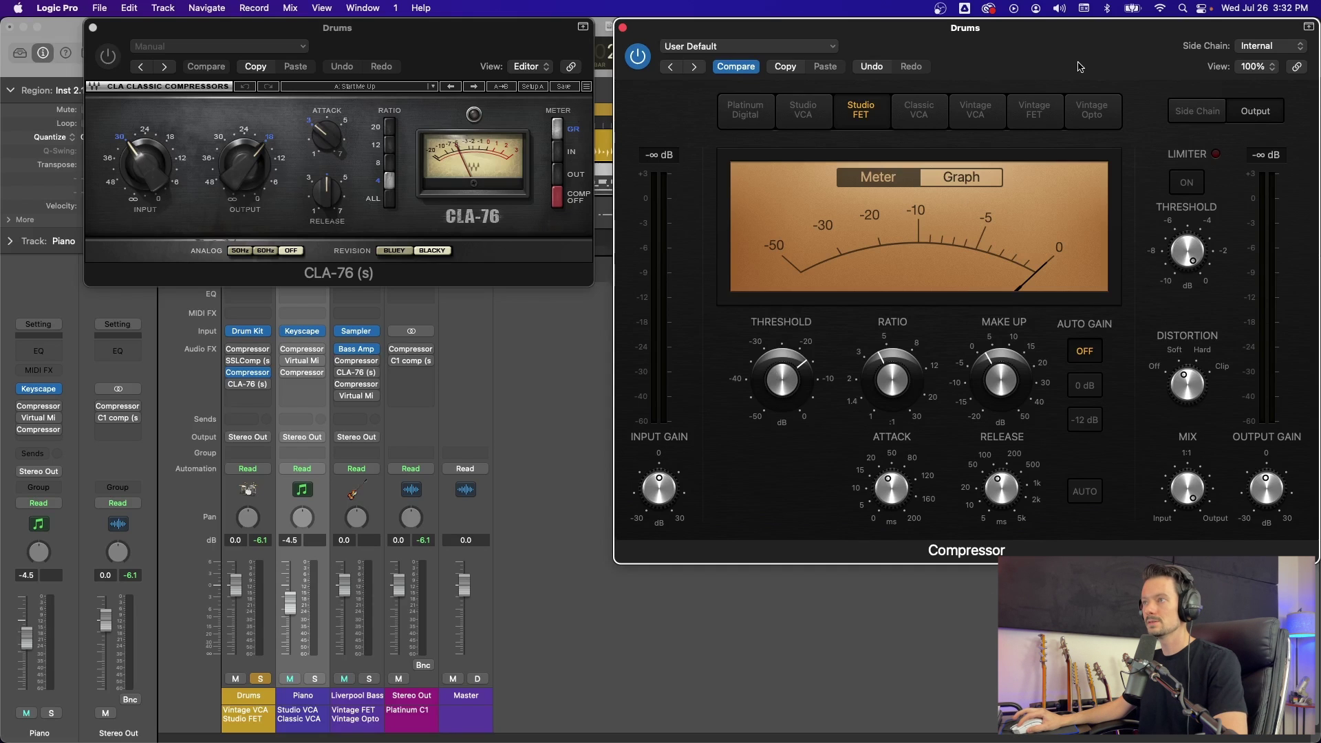
pyautogui.press('space')
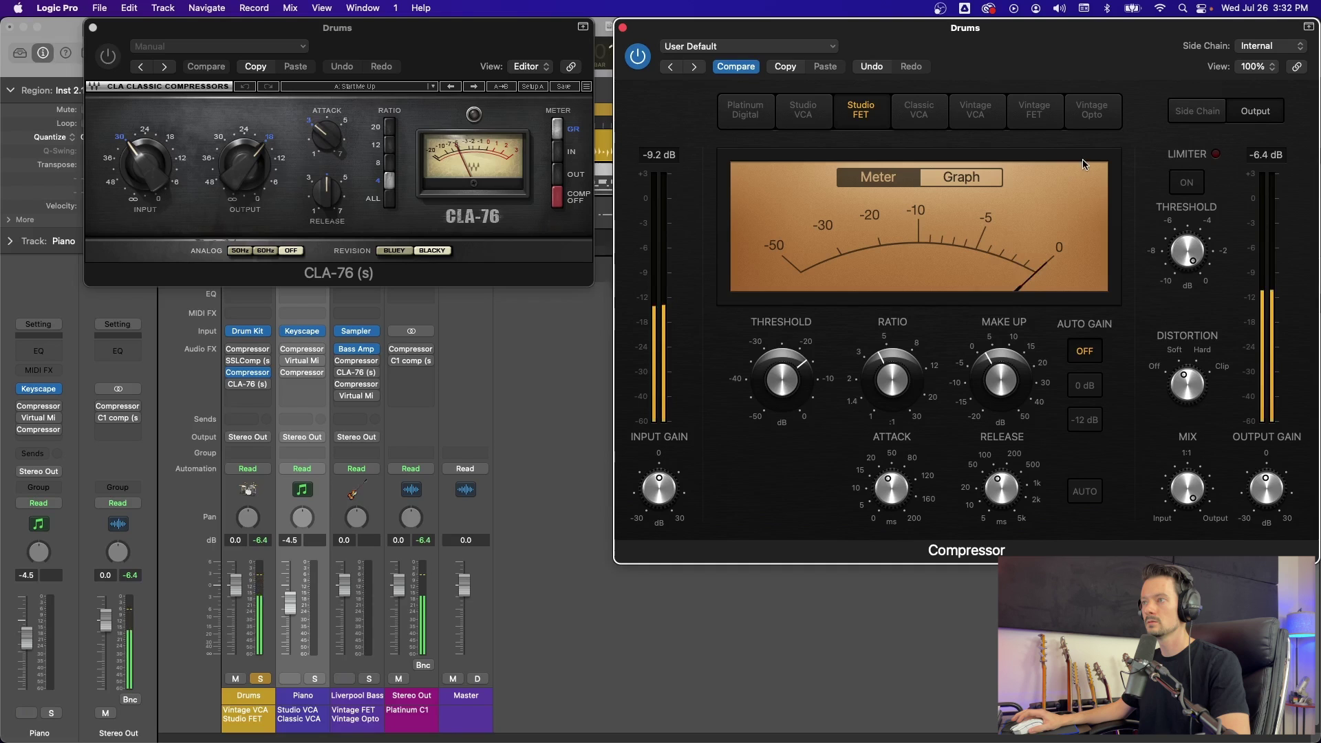
pyautogui.moveTo(783, 391)
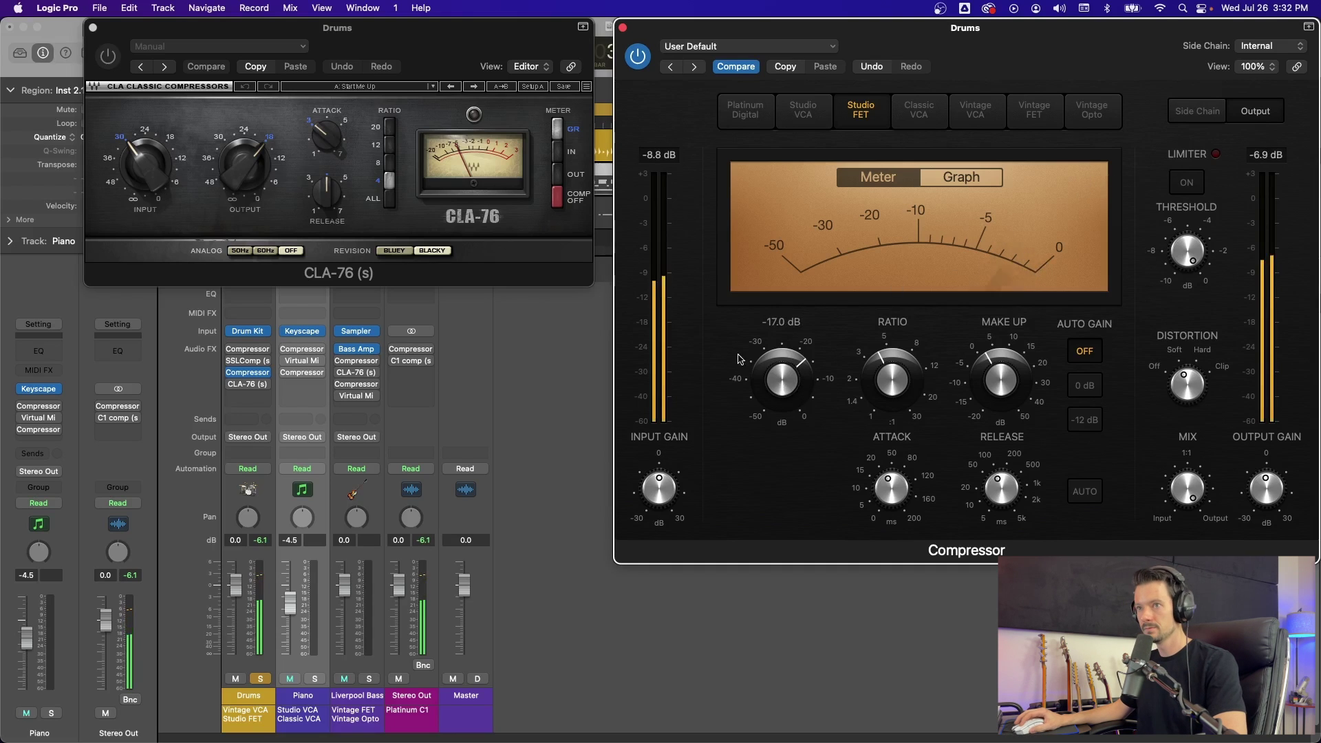
pyautogui.moveTo(780, 383); pyautogui.dragTo(780, 426)
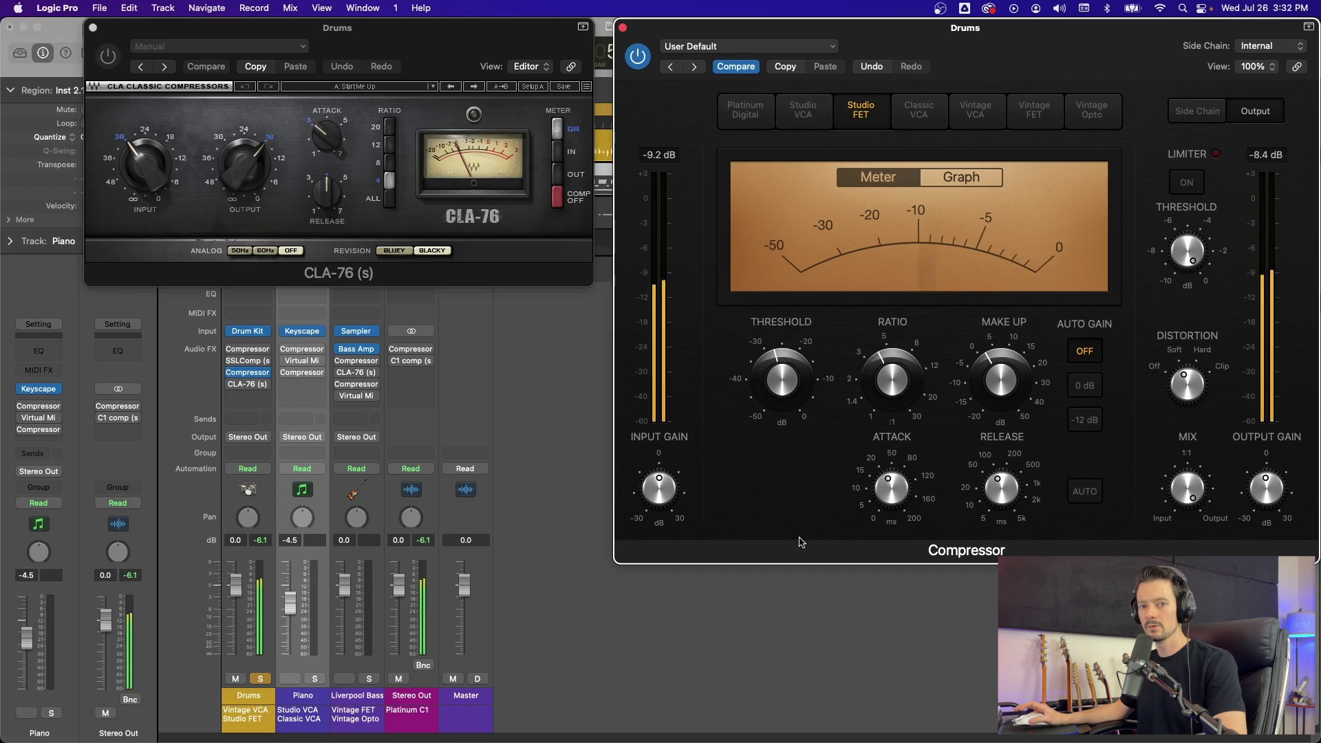
pyautogui.moveTo(893, 483)
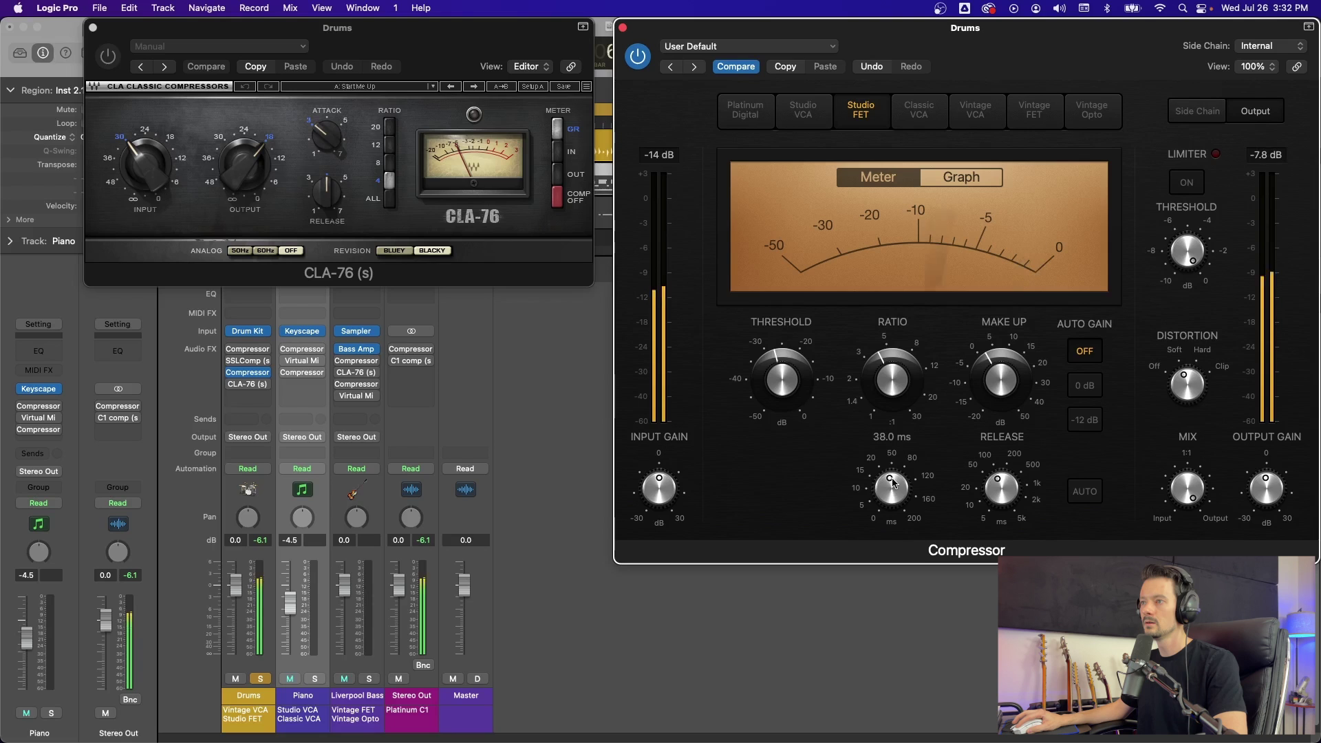
pyautogui.moveTo(915, 348)
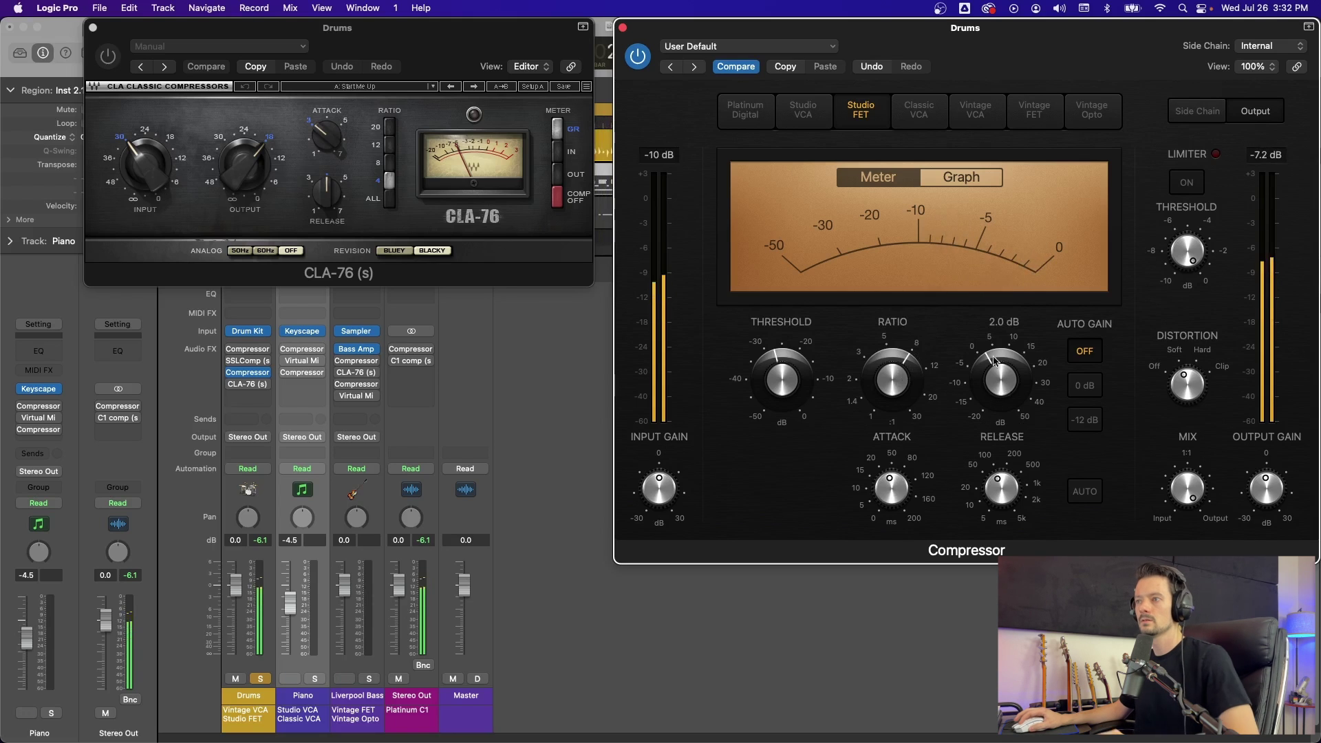
# Set the CLA-76's ratio to 8 and change the drums over from the Studio FET compressor to the CLA-76
pyautogui.click(390, 163)
pyautogui.click(108, 56)
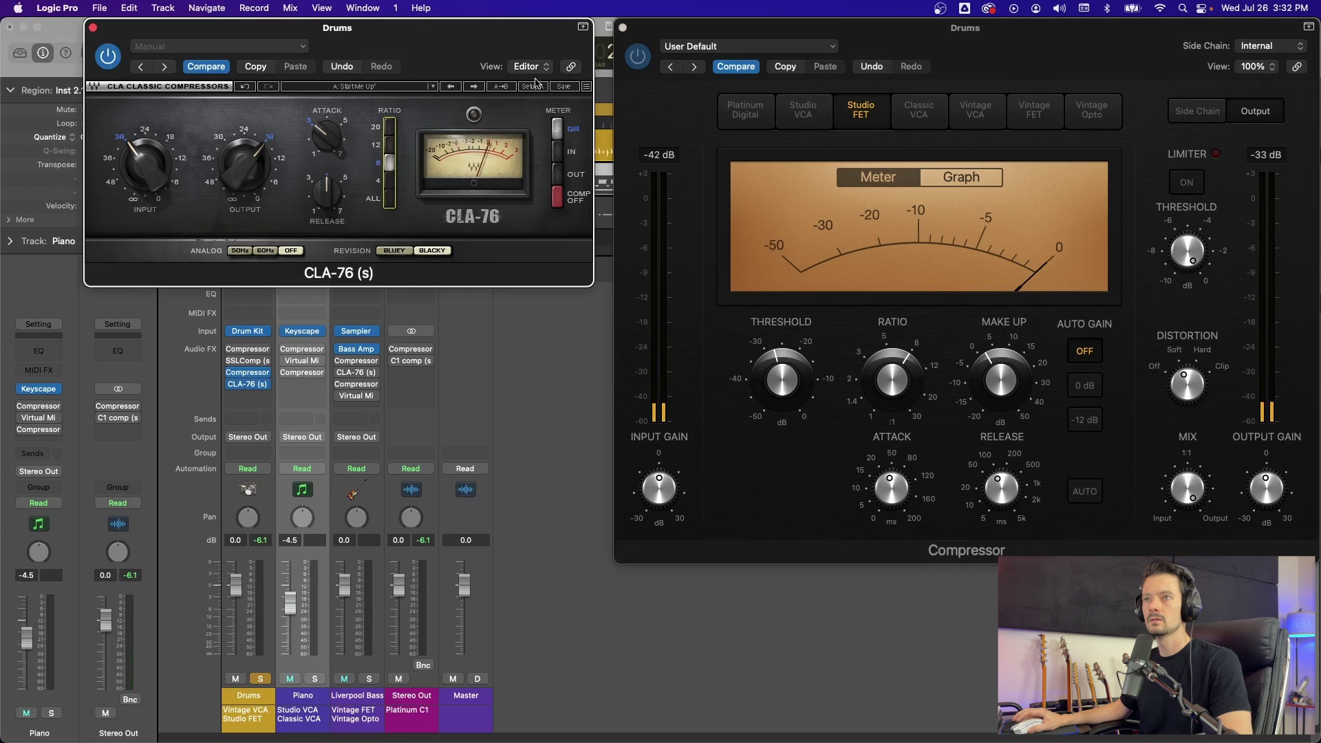
pyautogui.click(665, 57)
pyautogui.click(638, 56)
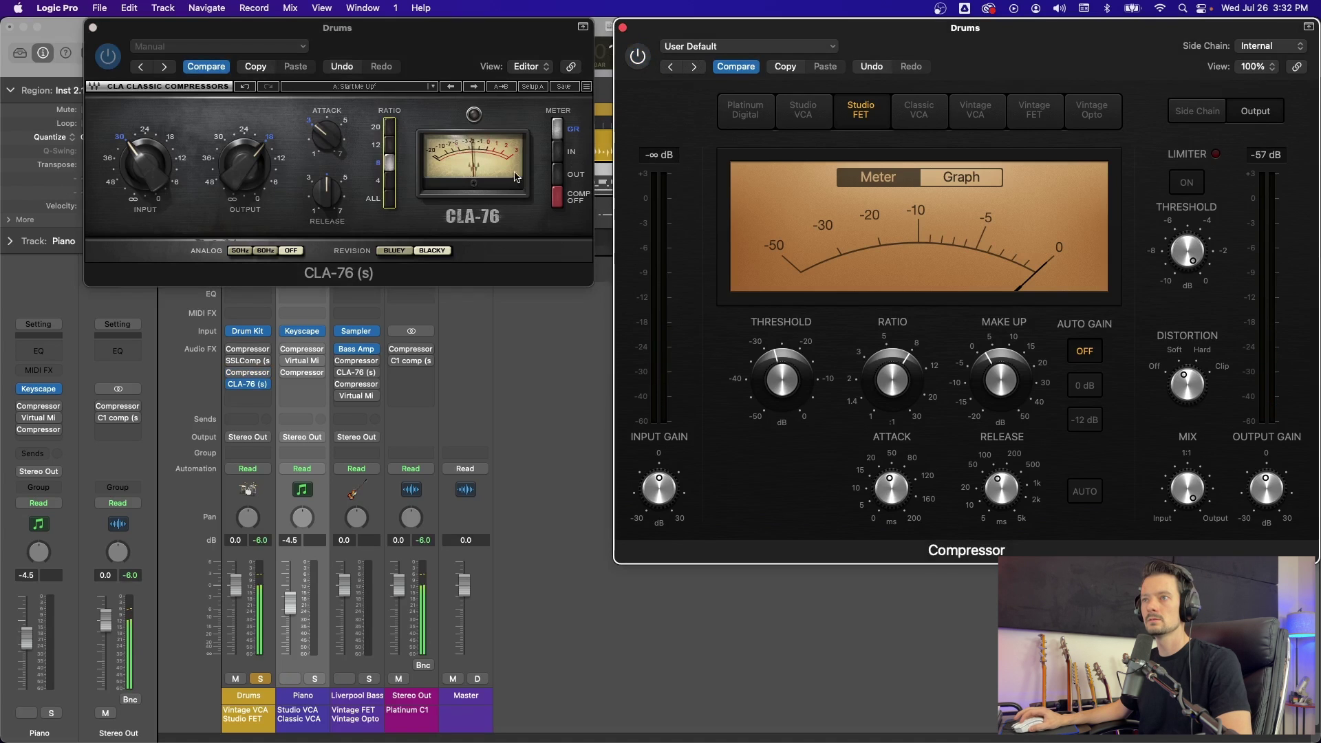
# Set the CLA-76's release to 7 and adjust its input and output to about 24 each
pyautogui.moveTo(352, 186); pyautogui.dragTo(352, 172)
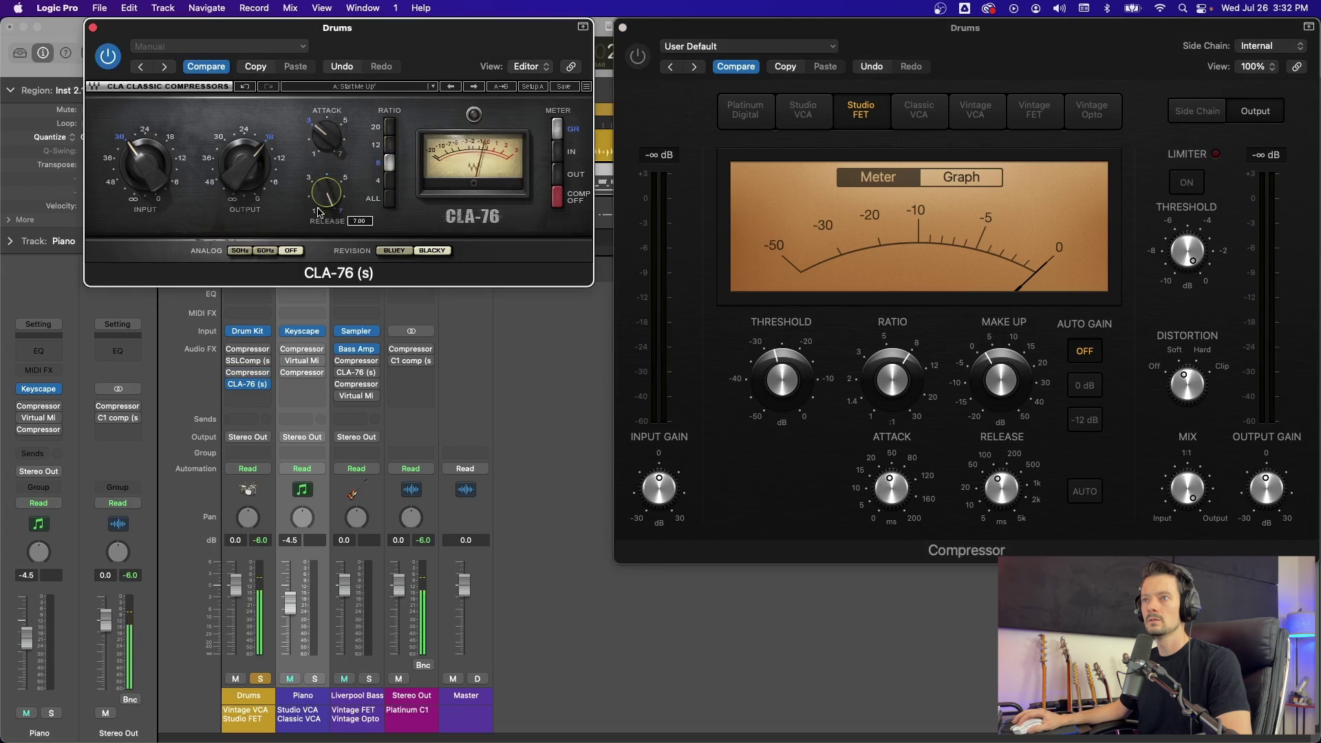
pyautogui.click(326, 135)
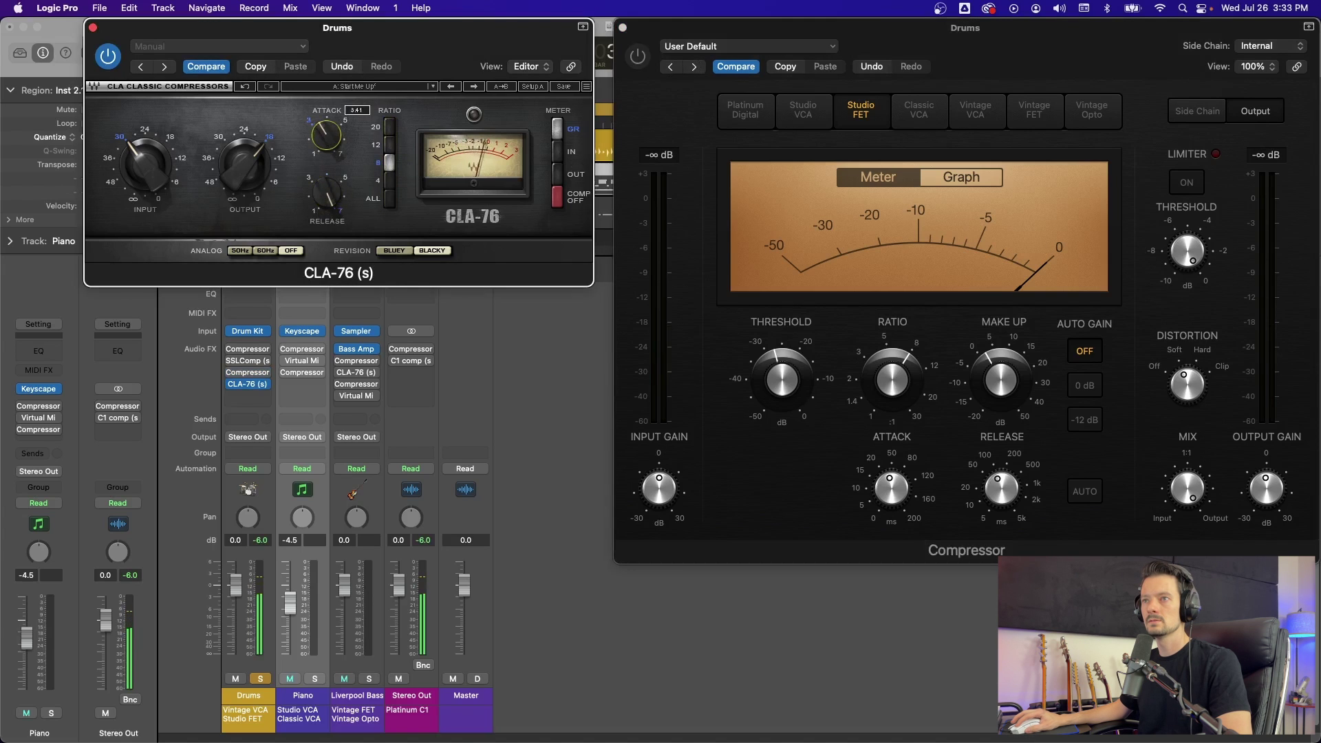
pyautogui.moveTo(153, 189); pyautogui.dragTo(153, 155)
pyautogui.moveTo(252, 130); pyautogui.dragTo(245, 131)
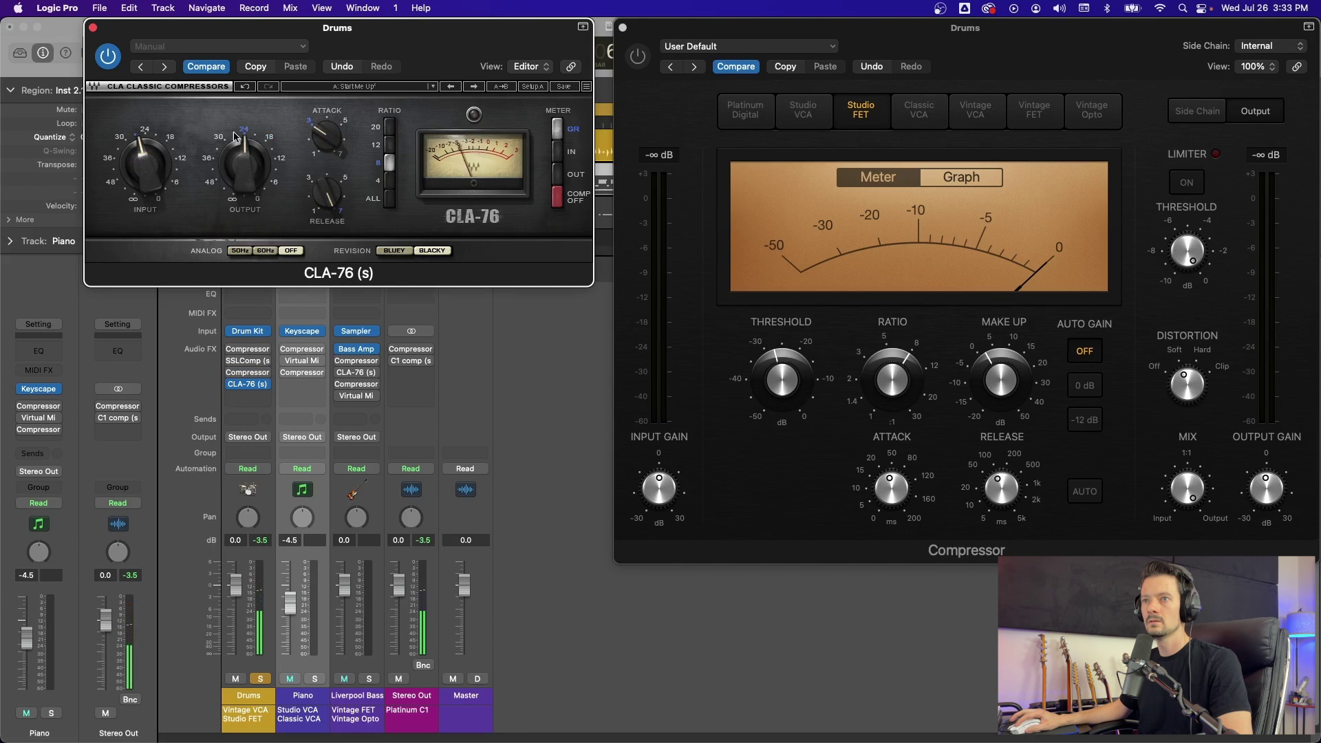
pyautogui.moveTo(153, 186); pyautogui.dragTo(153, 180)
pyautogui.click(248, 132)
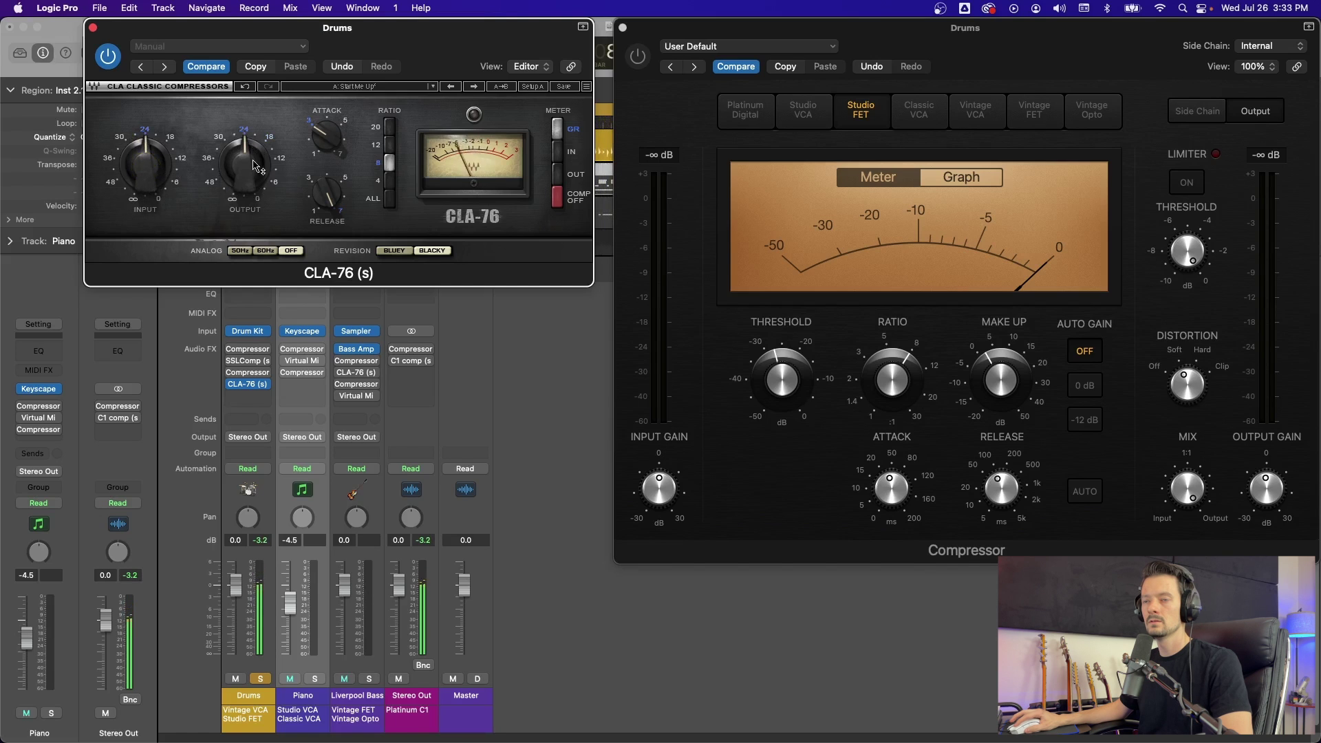
# Check the CLA-76's input and output levels on its meter, fine-tune its output, and return the meter to gain reduction
pyautogui.click(558, 152)
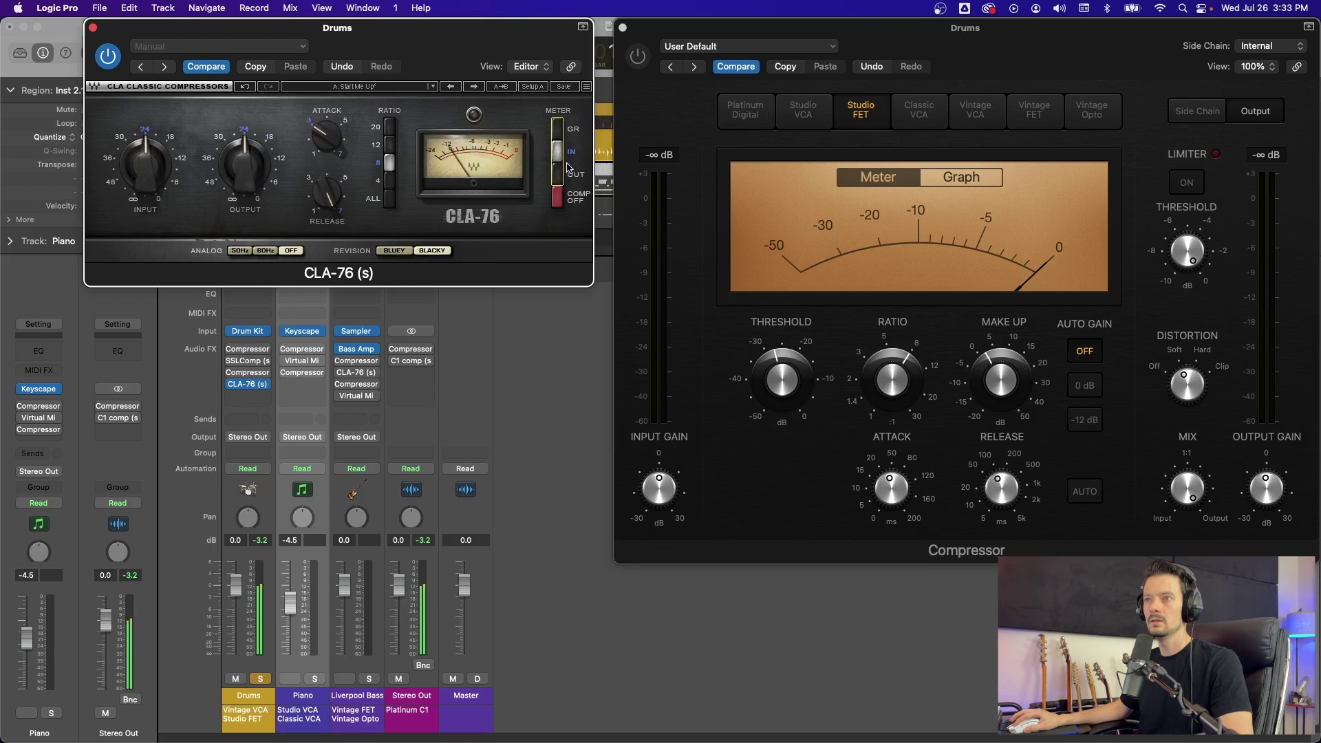
pyautogui.click(558, 174)
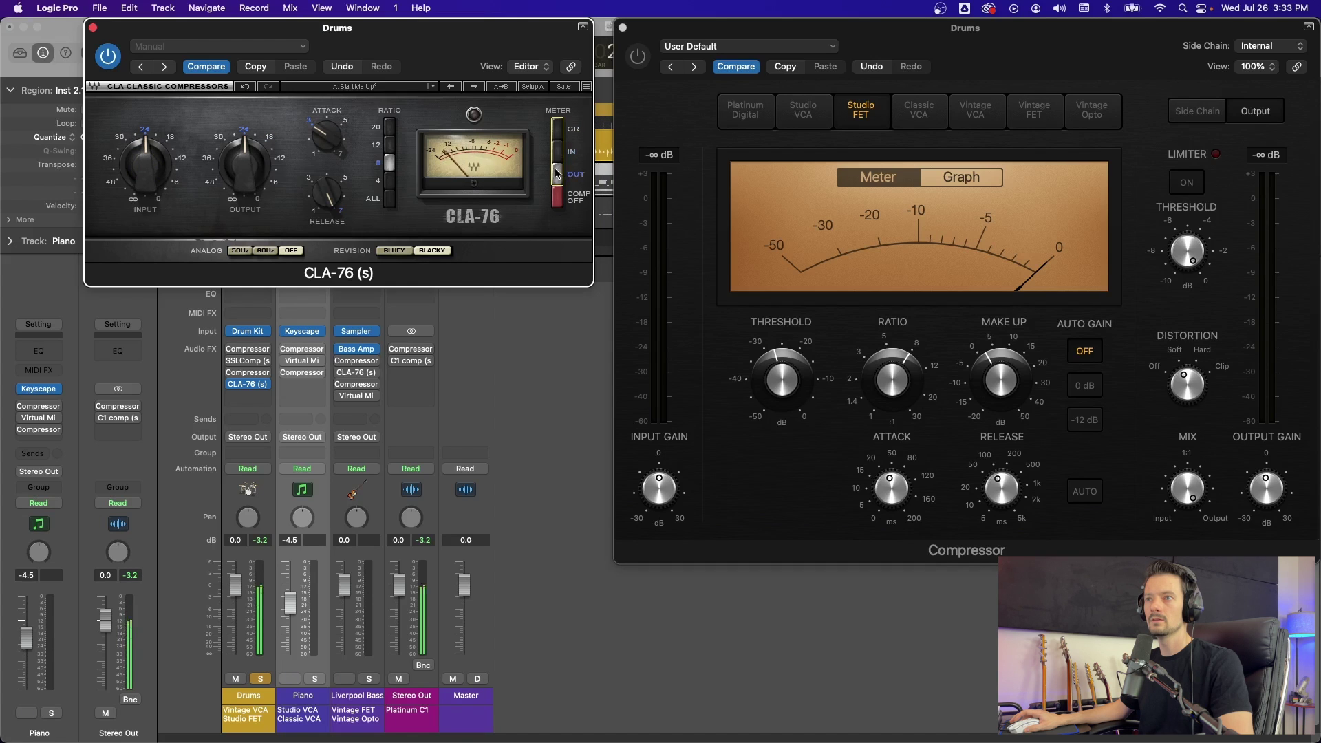
pyautogui.click(557, 152)
pyautogui.moveTo(244, 165); pyautogui.dragTo(245, 163)
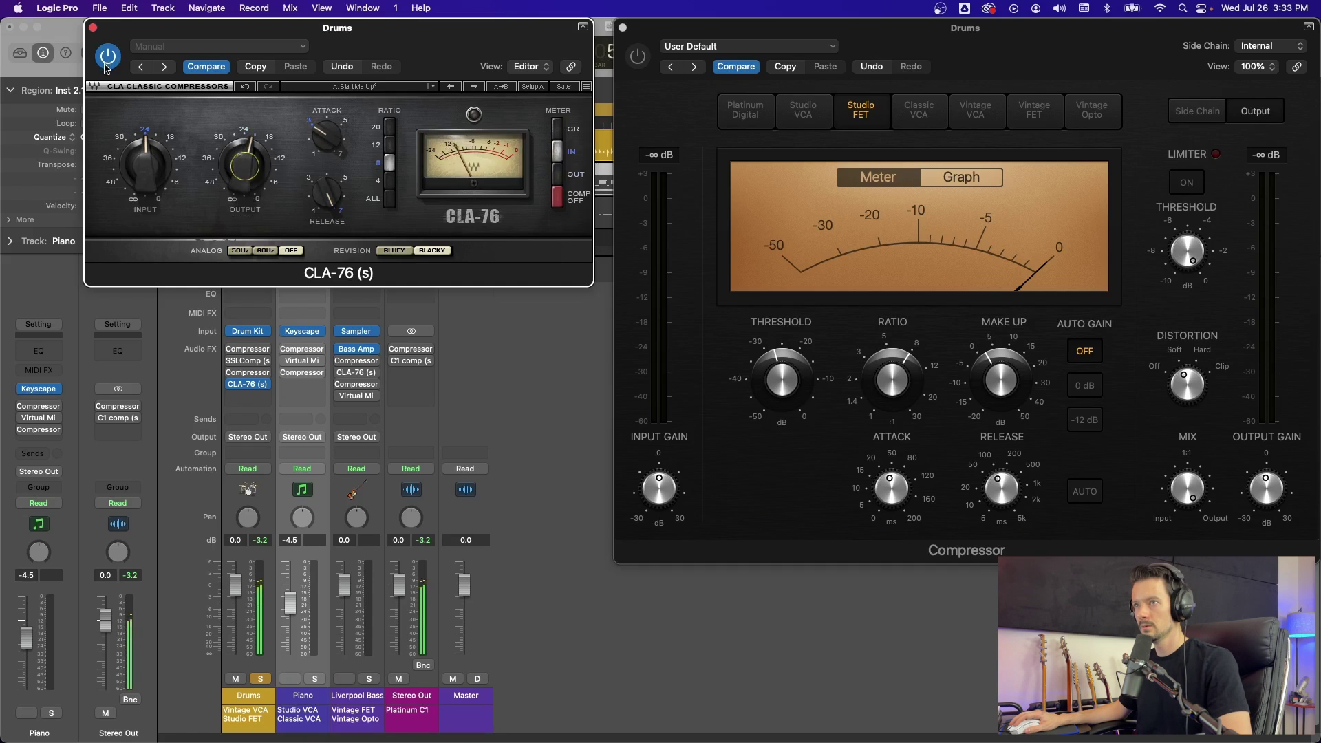
pyautogui.click(558, 141)
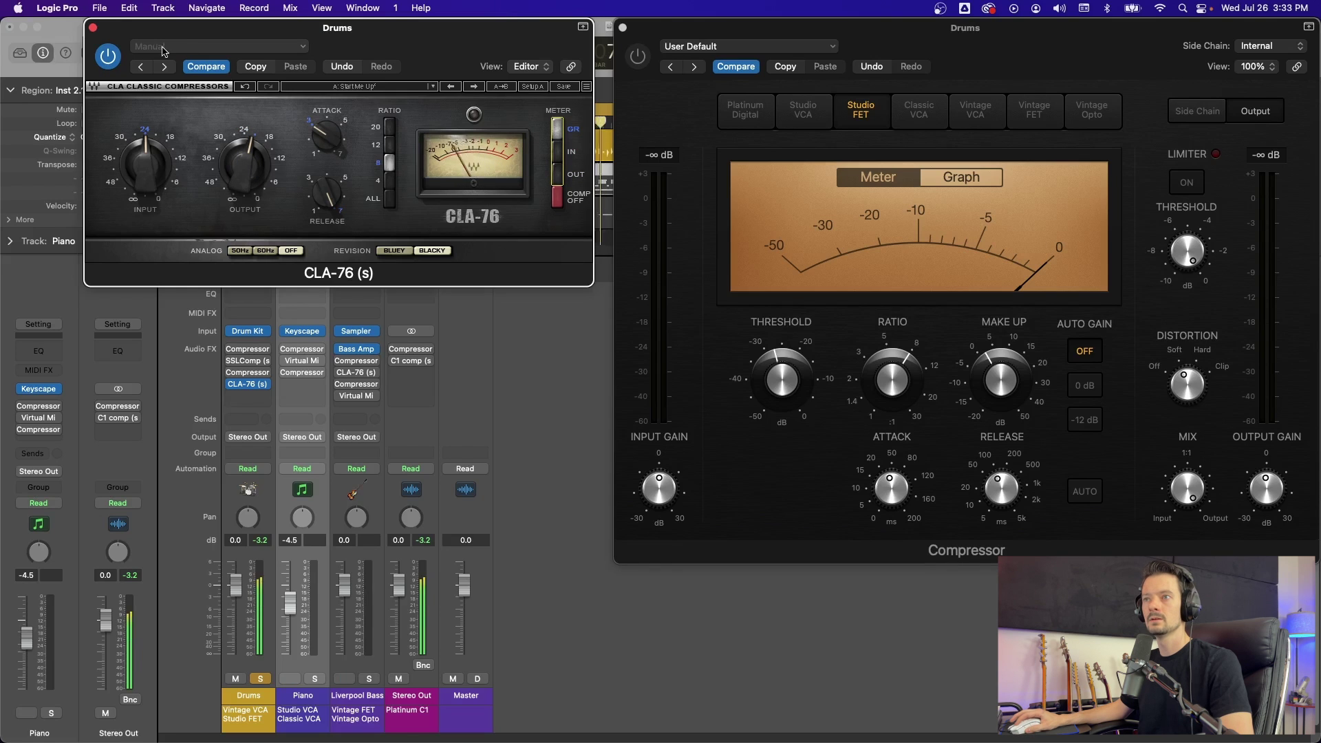
# Compare the drums through the Studio FET compressor, with both compressors bypassed, and through the CLA-76, ending on Studio FET
pyautogui.click(108, 58)
pyautogui.click(639, 58)
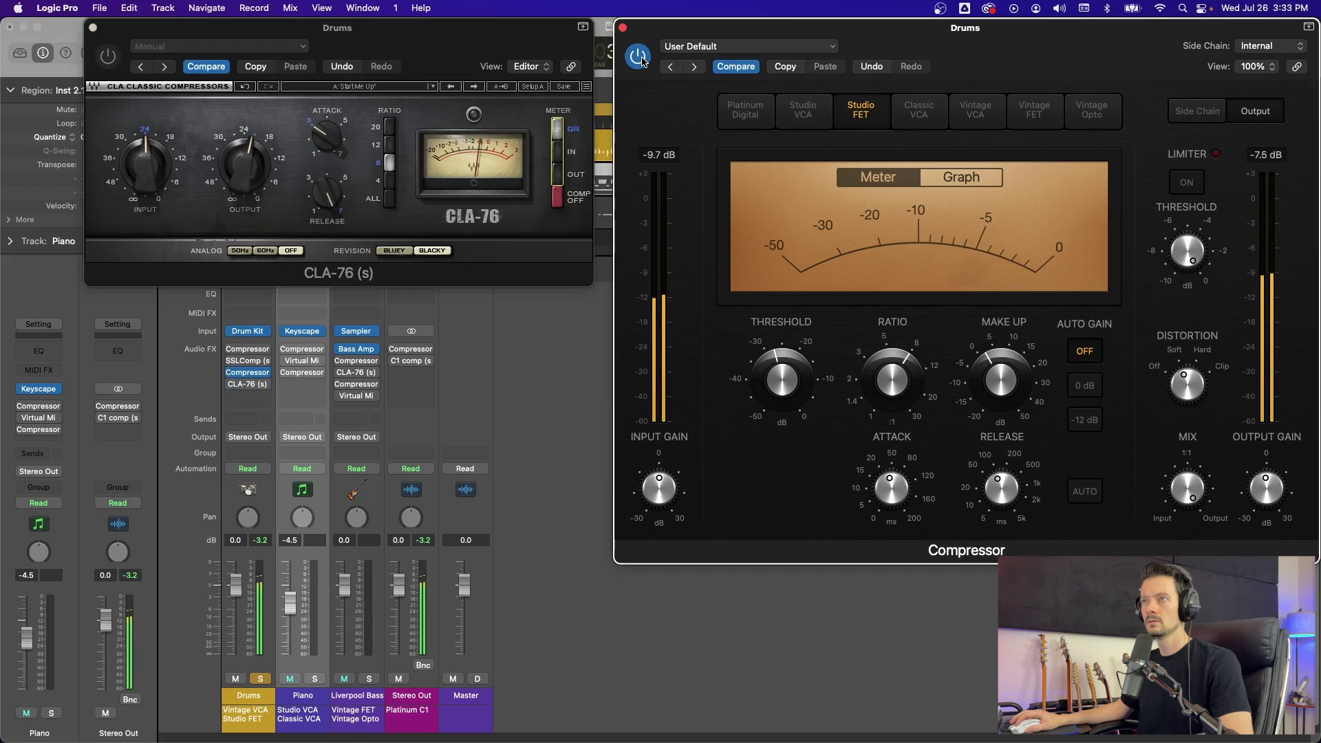
pyautogui.click(638, 57)
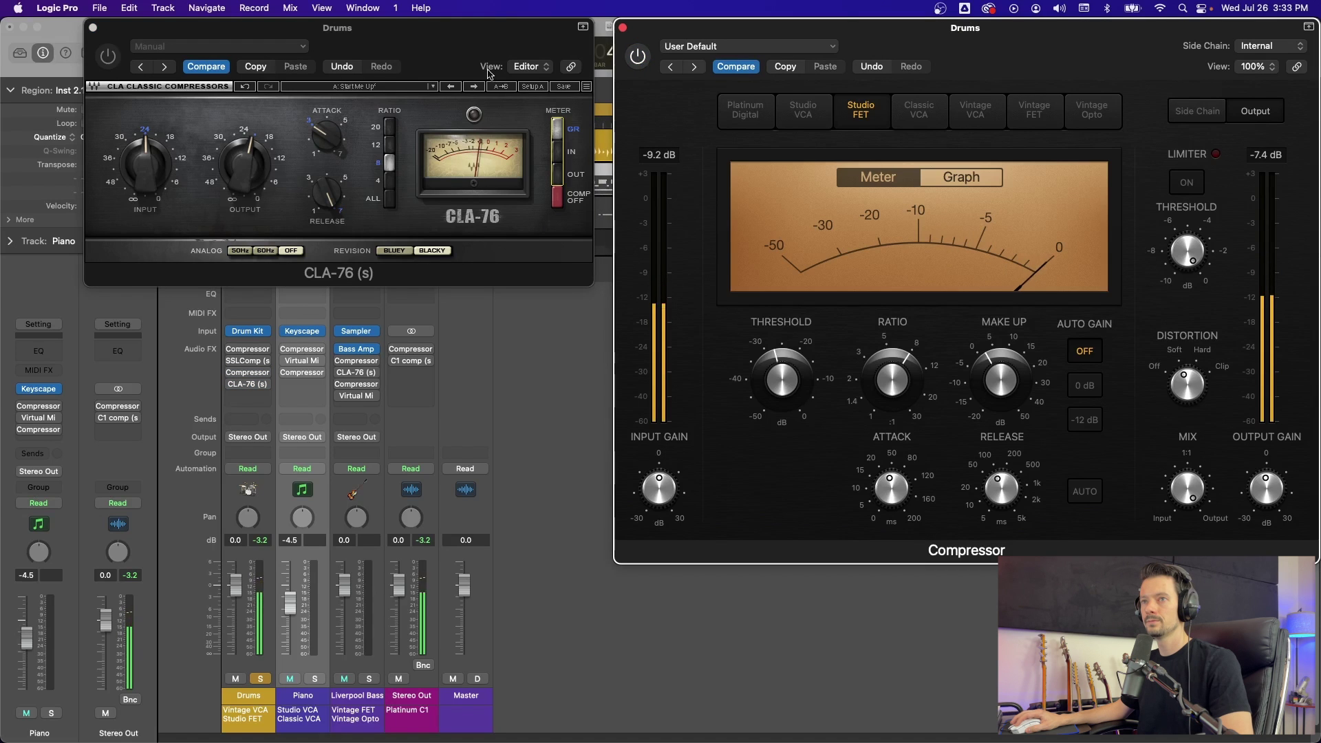
pyautogui.click(108, 57)
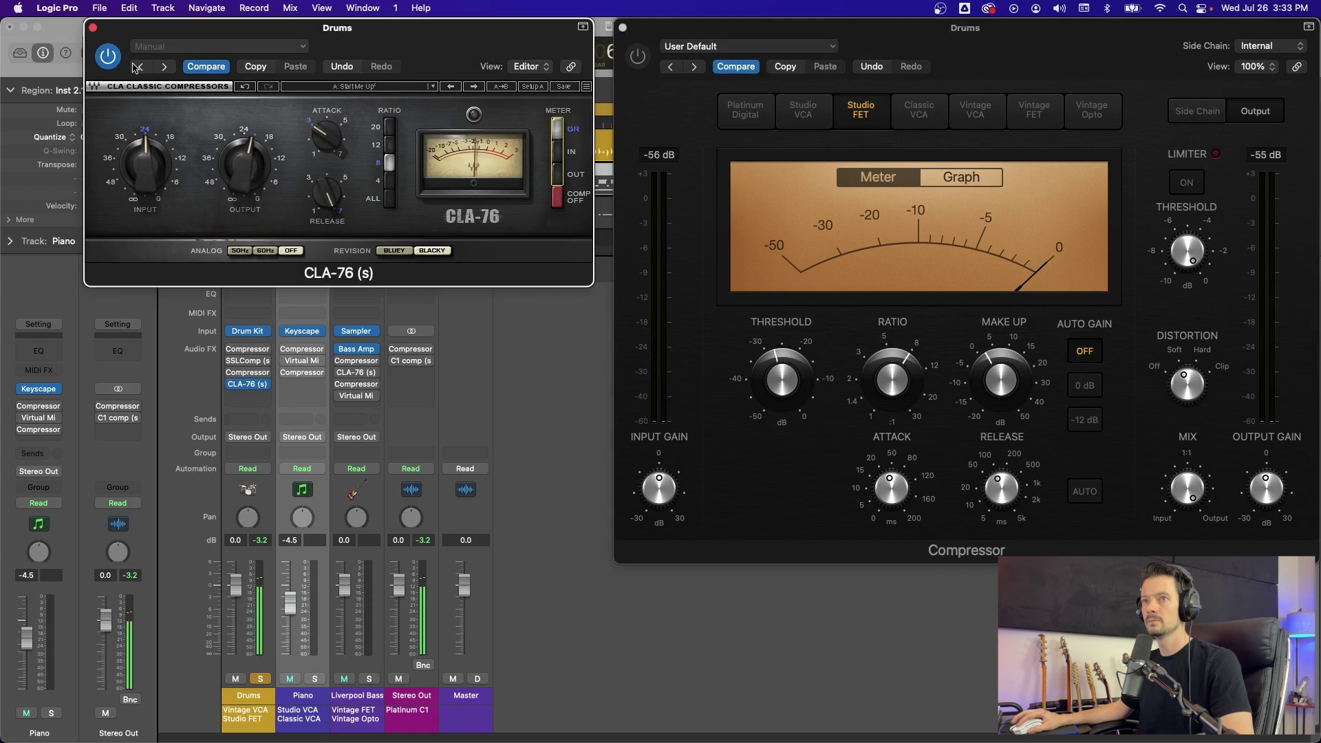
pyautogui.click(642, 55)
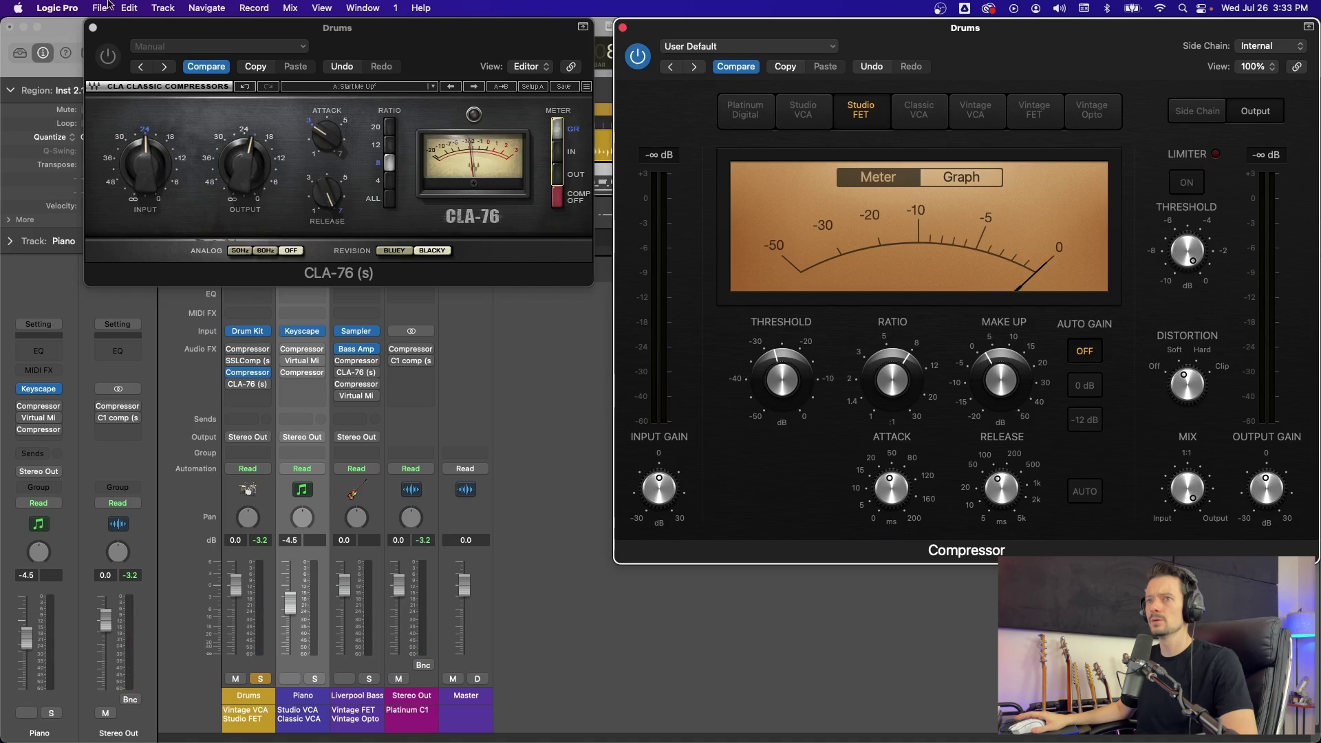
# Close all open plug-in windows and move the solo from the Drums track to the Piano track
pyautogui.keyDown('alt'); pyautogui.click(623, 28); pyautogui.keyUp('alt')
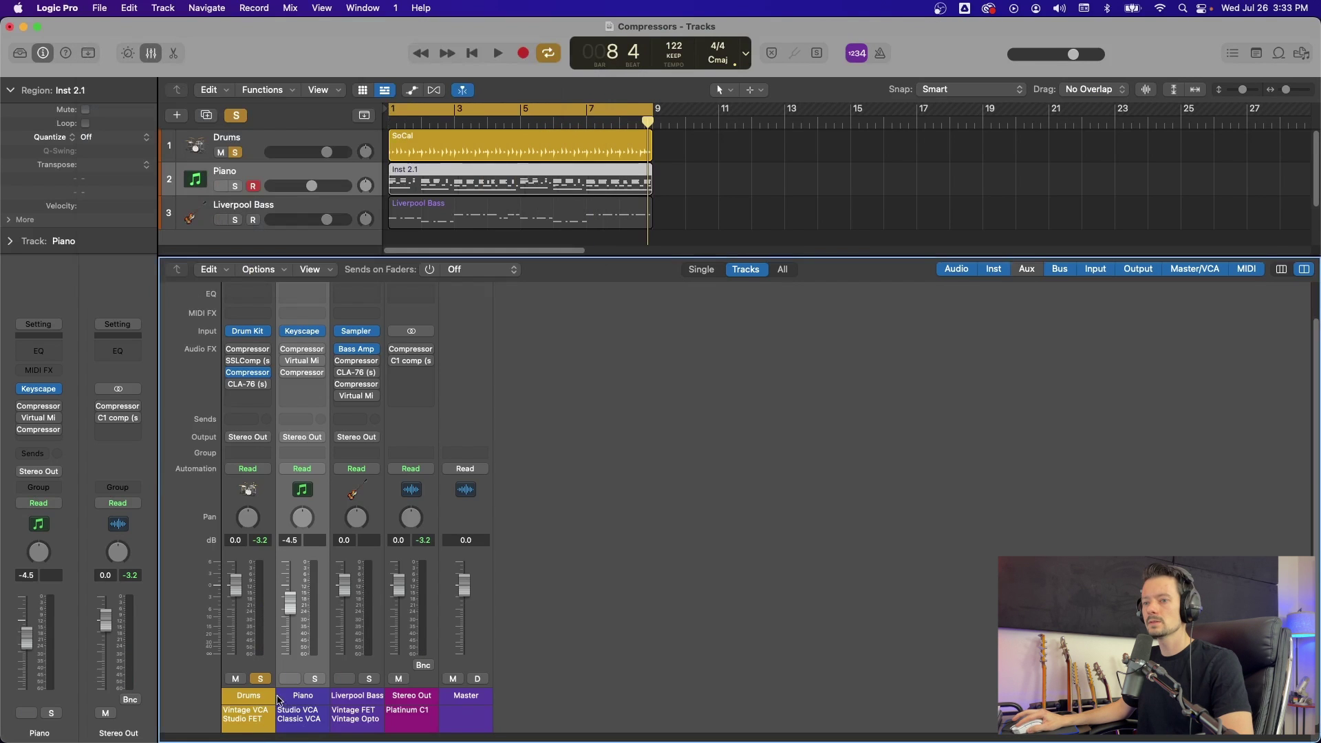
pyautogui.click(256, 680)
pyautogui.click(315, 680)
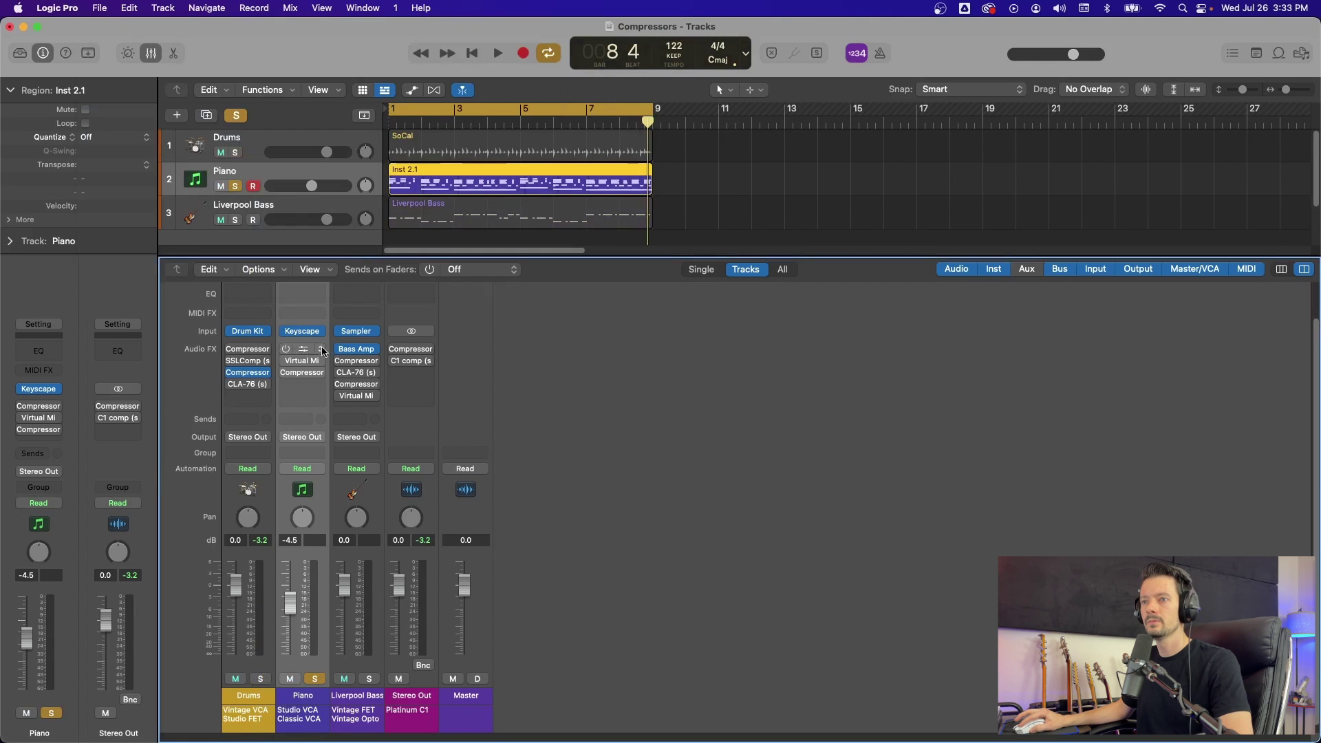
# Open the Piano track's Studio VCA compressor and Virtual Mix Rack and arrange their windows side by side
pyautogui.click(292, 350)
pyautogui.moveTo(627, 126); pyautogui.dragTo(1038, 3)
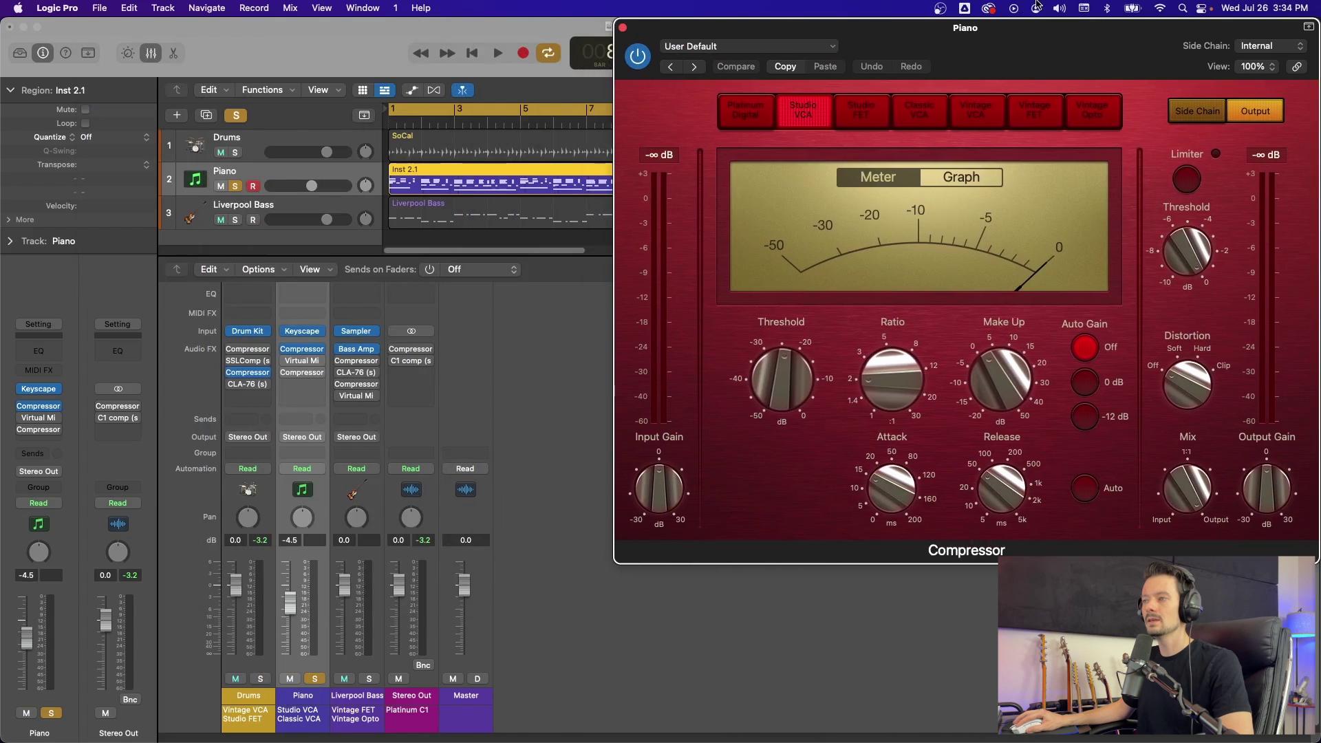
pyautogui.click(300, 361)
pyautogui.moveTo(735, 97); pyautogui.dragTo(482, 9)
pyautogui.click(862, 251)
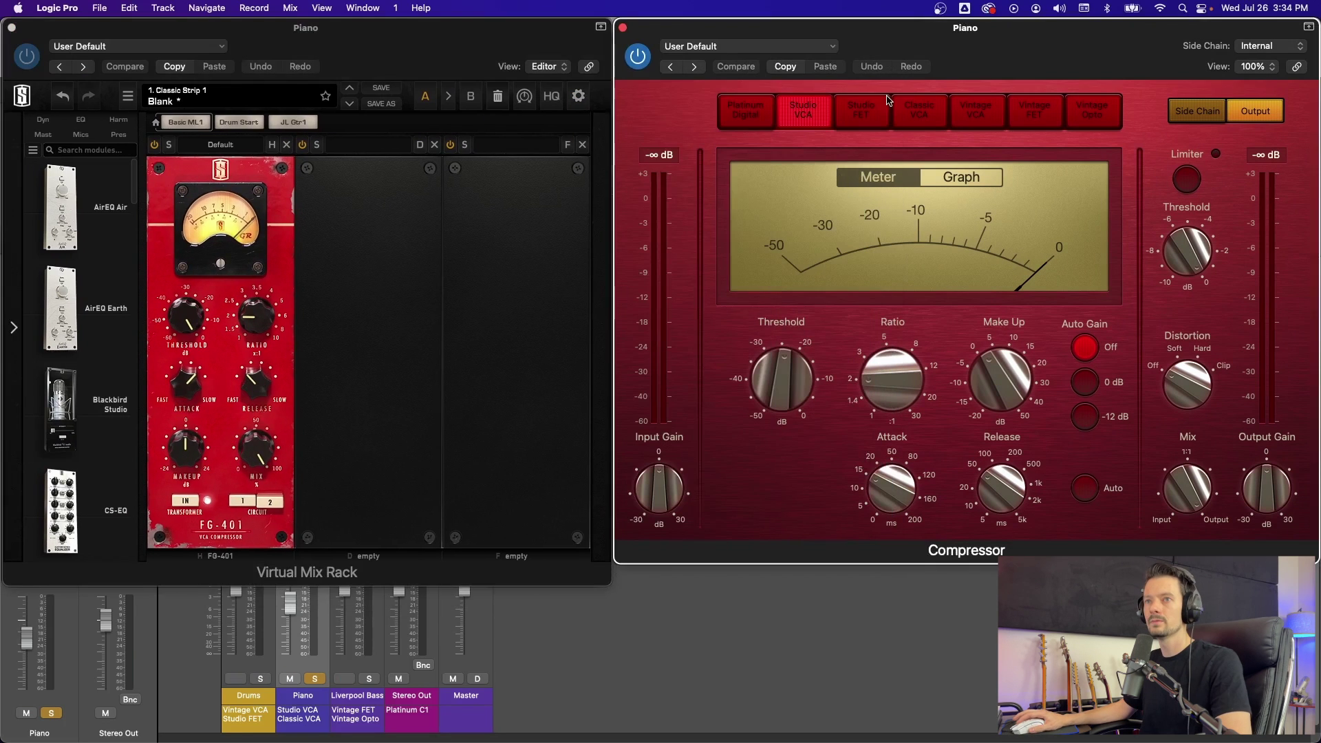
# Play the soloed piano through the Studio VCA compressor, set its ratio to 3.1:1 and raise the Piano track's volume fader
pyautogui.press('space')
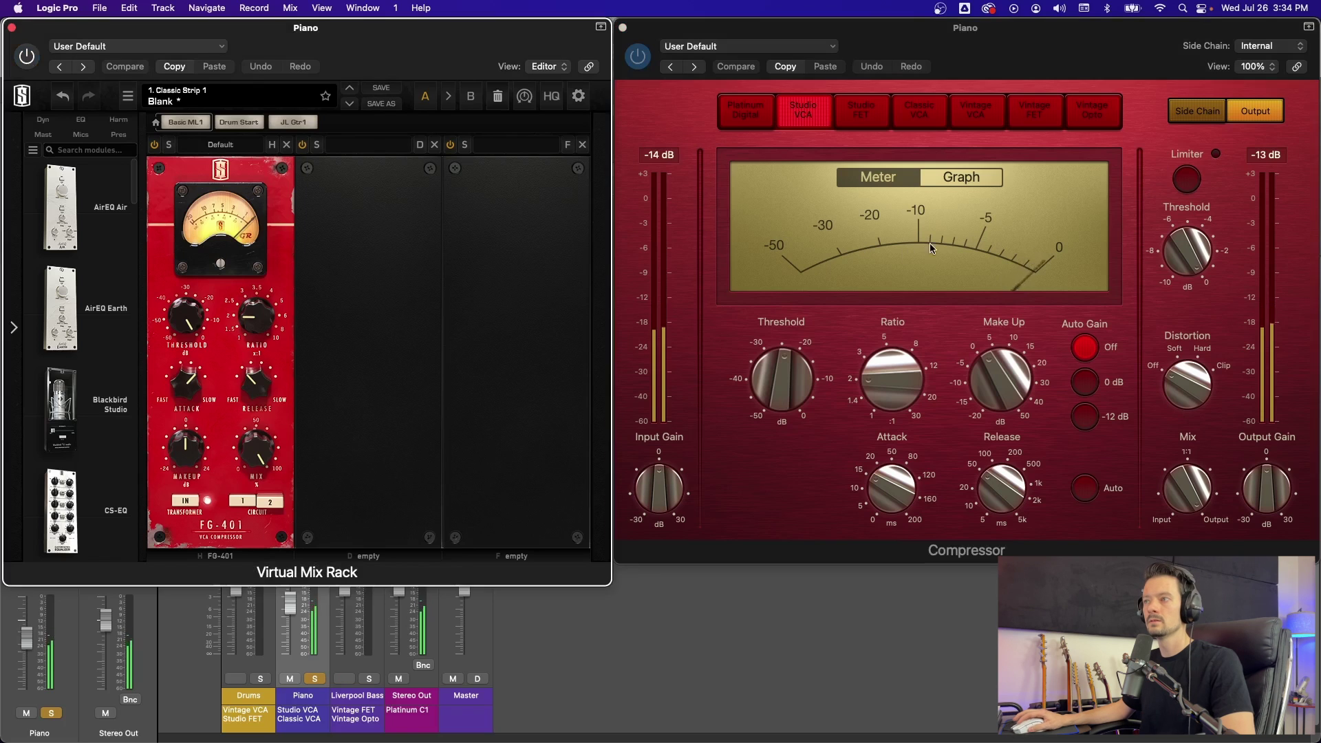
pyautogui.moveTo(902, 397)
pyautogui.moveTo(902, 397); pyautogui.dragTo(864, 358)
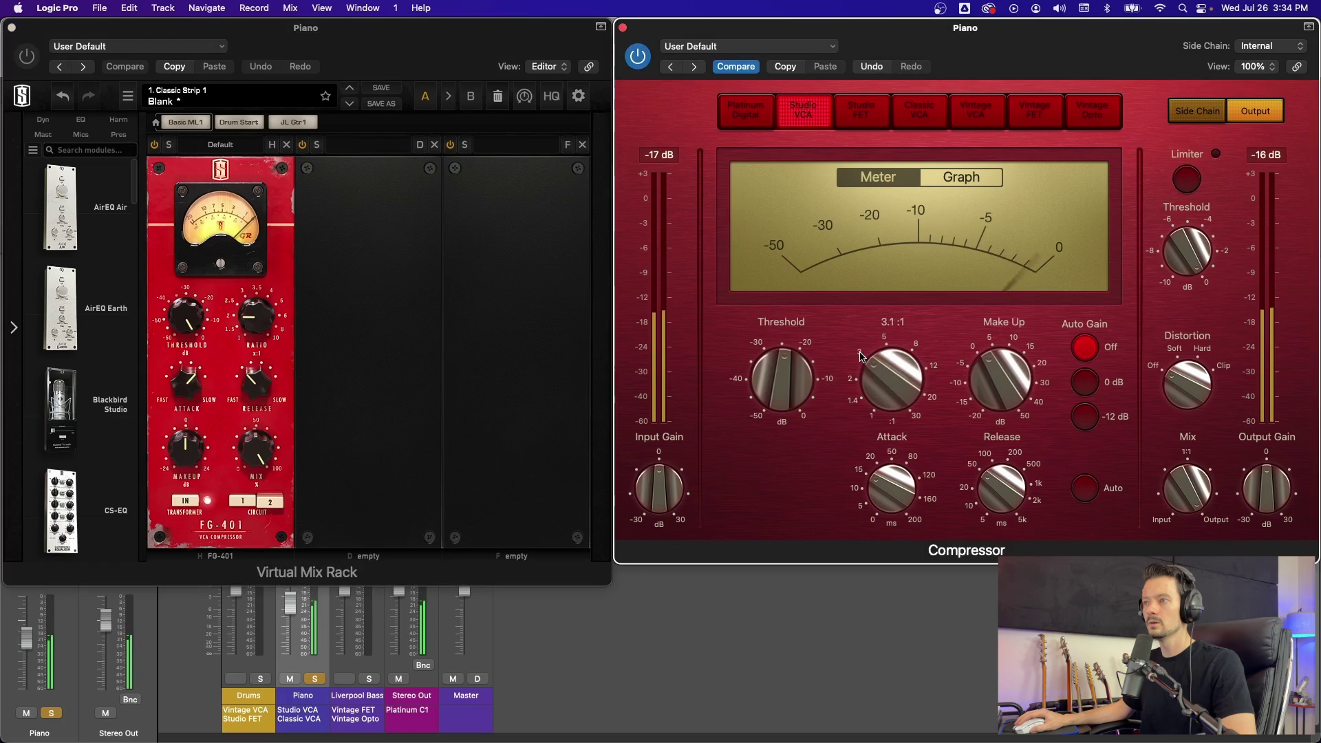
pyautogui.moveTo(902, 490)
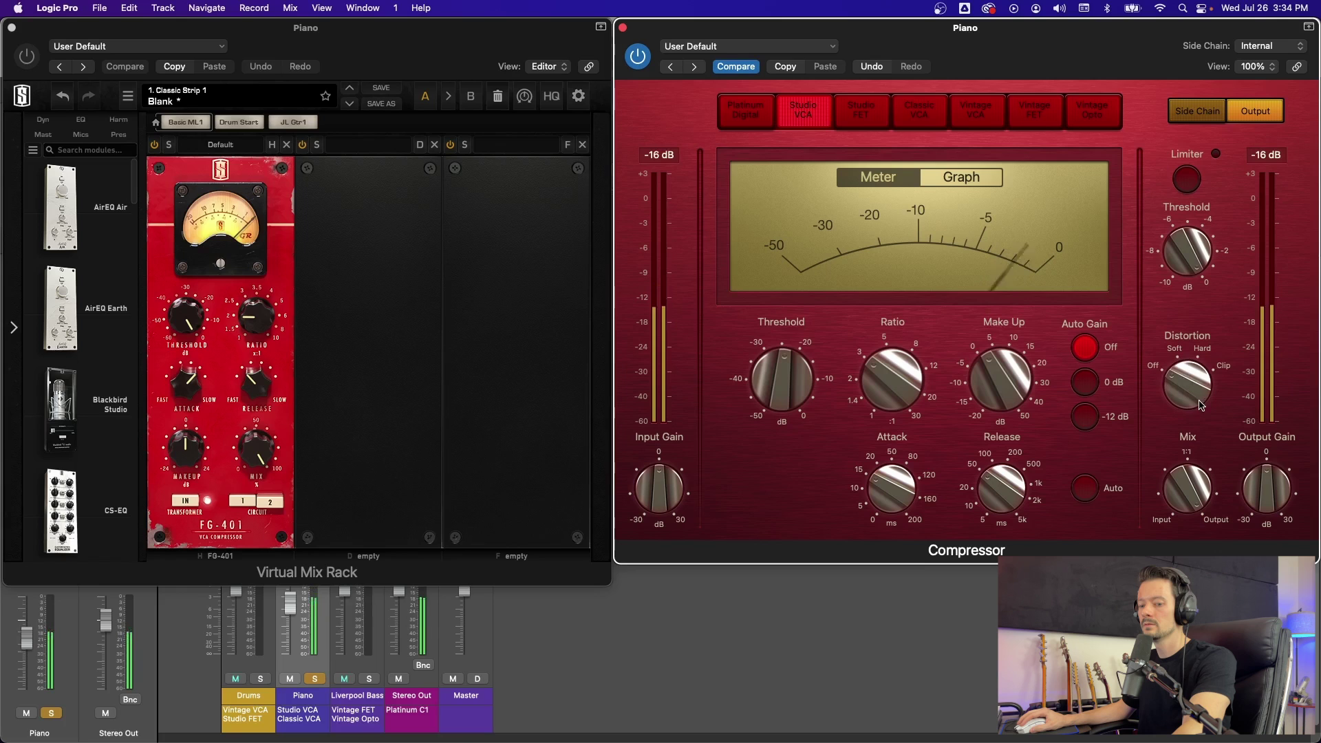
pyautogui.moveTo(895, 406)
pyautogui.moveTo(290, 603); pyautogui.dragTo(290, 589)
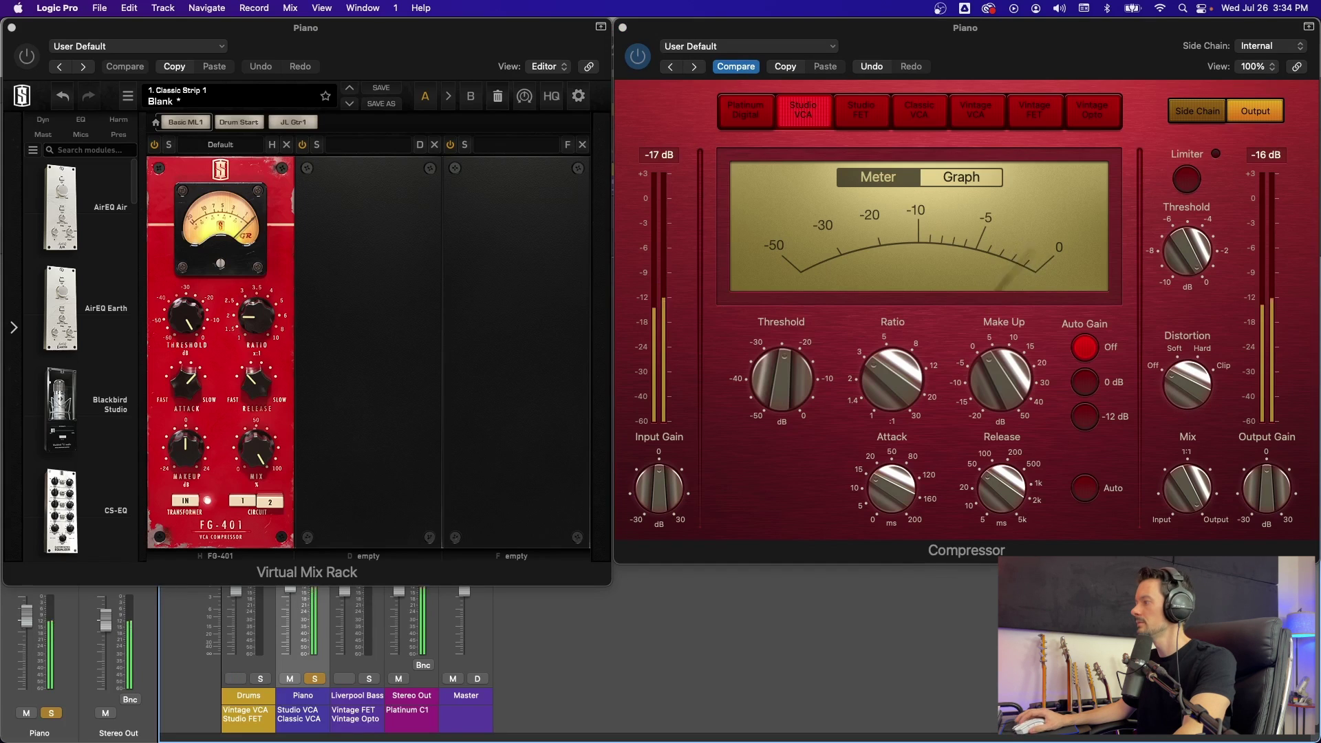
pyautogui.moveTo(1019, 392)
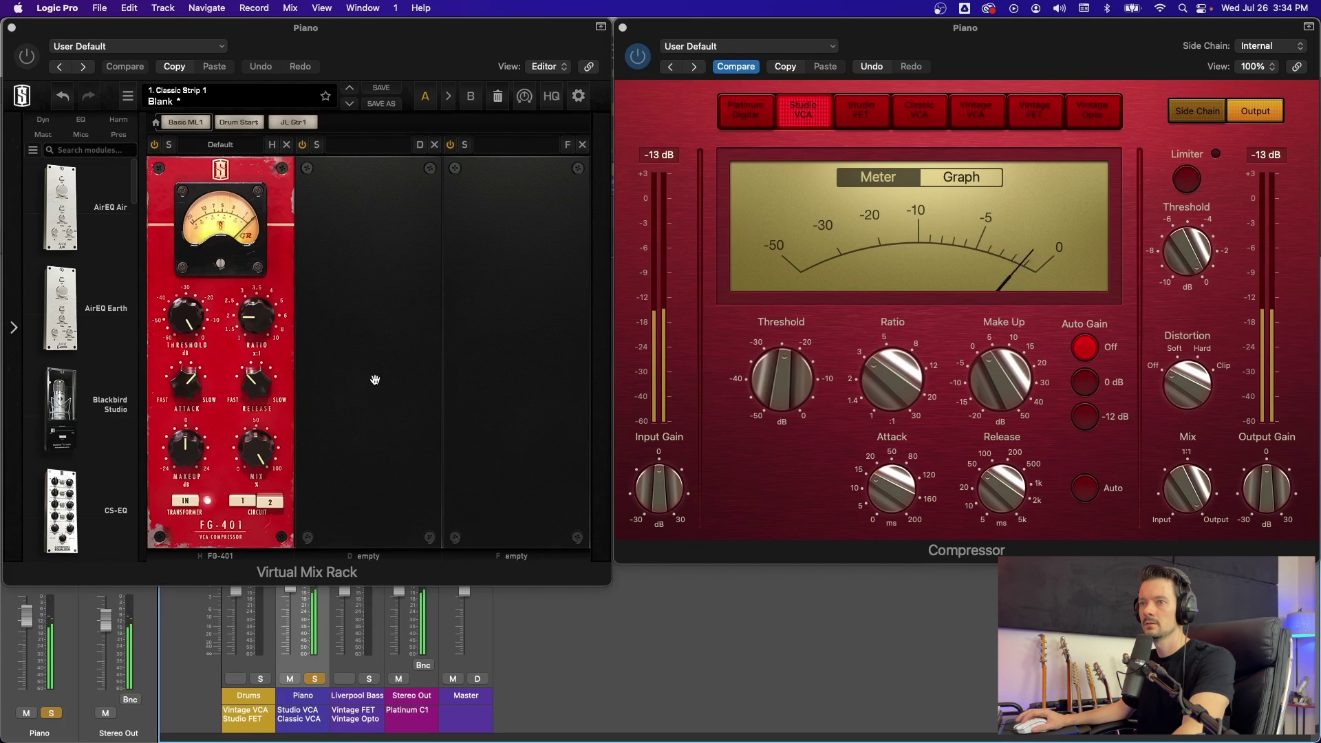
# Change the piano over to Virtual Mix Rack's FG-401 and match the Studio VCA by adjusting its ratio, threshold, make-up and release
pyautogui.moveTo(256, 316); pyautogui.dragTo(258, 298)
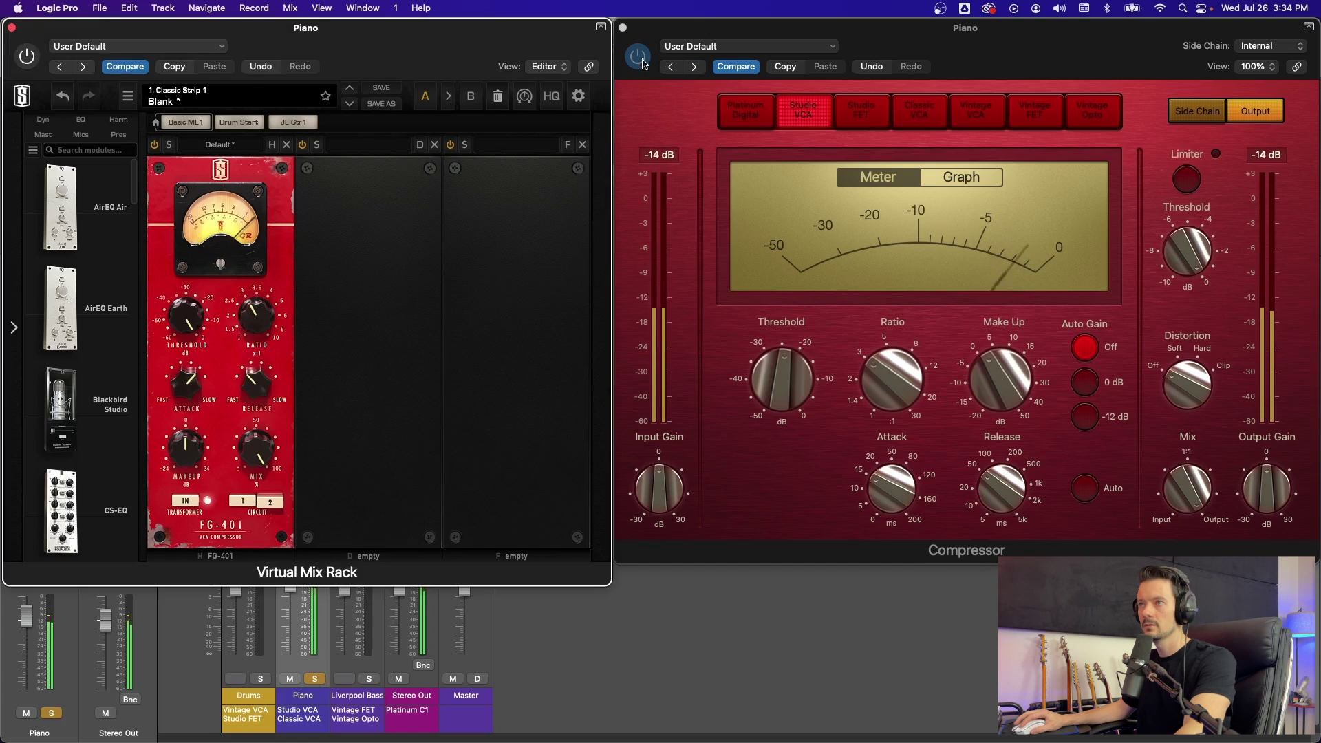
pyautogui.click(772, 50)
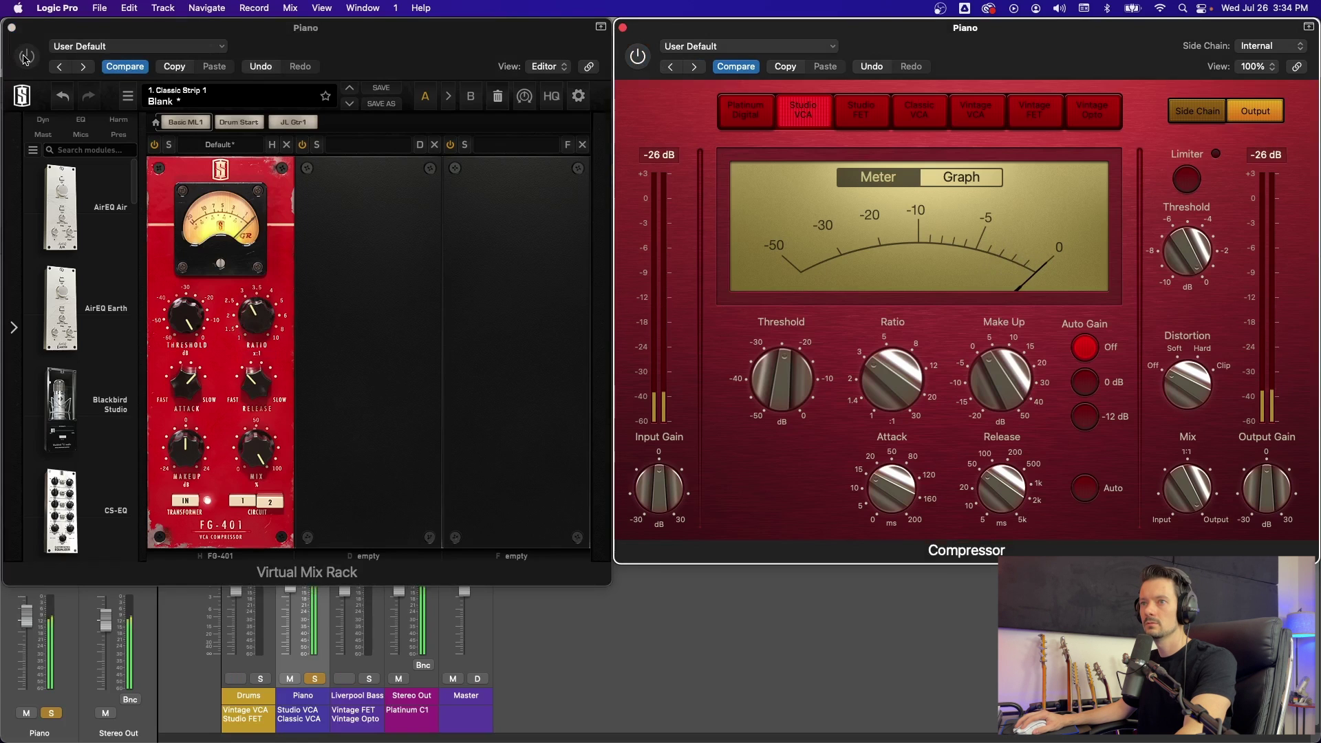
pyautogui.click(25, 57)
pyautogui.moveTo(172, 331); pyautogui.dragTo(177, 401)
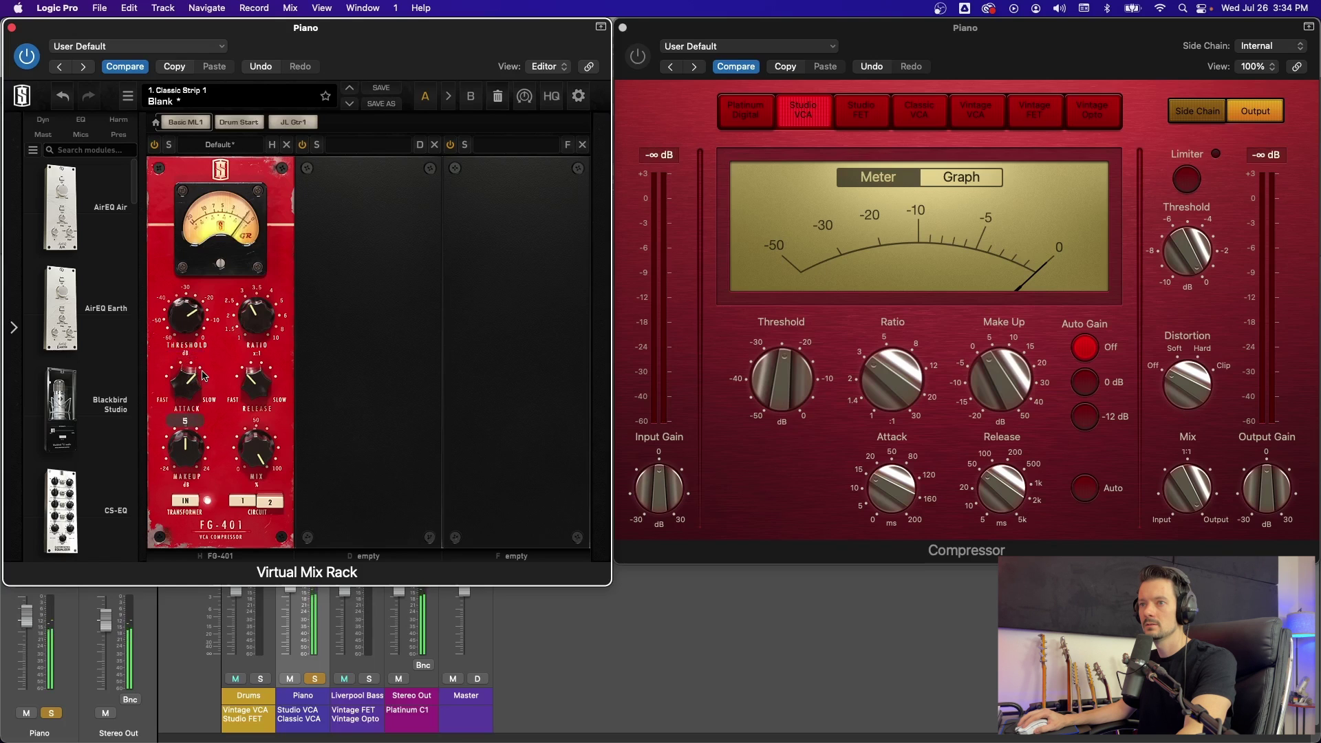
pyautogui.click(246, 368)
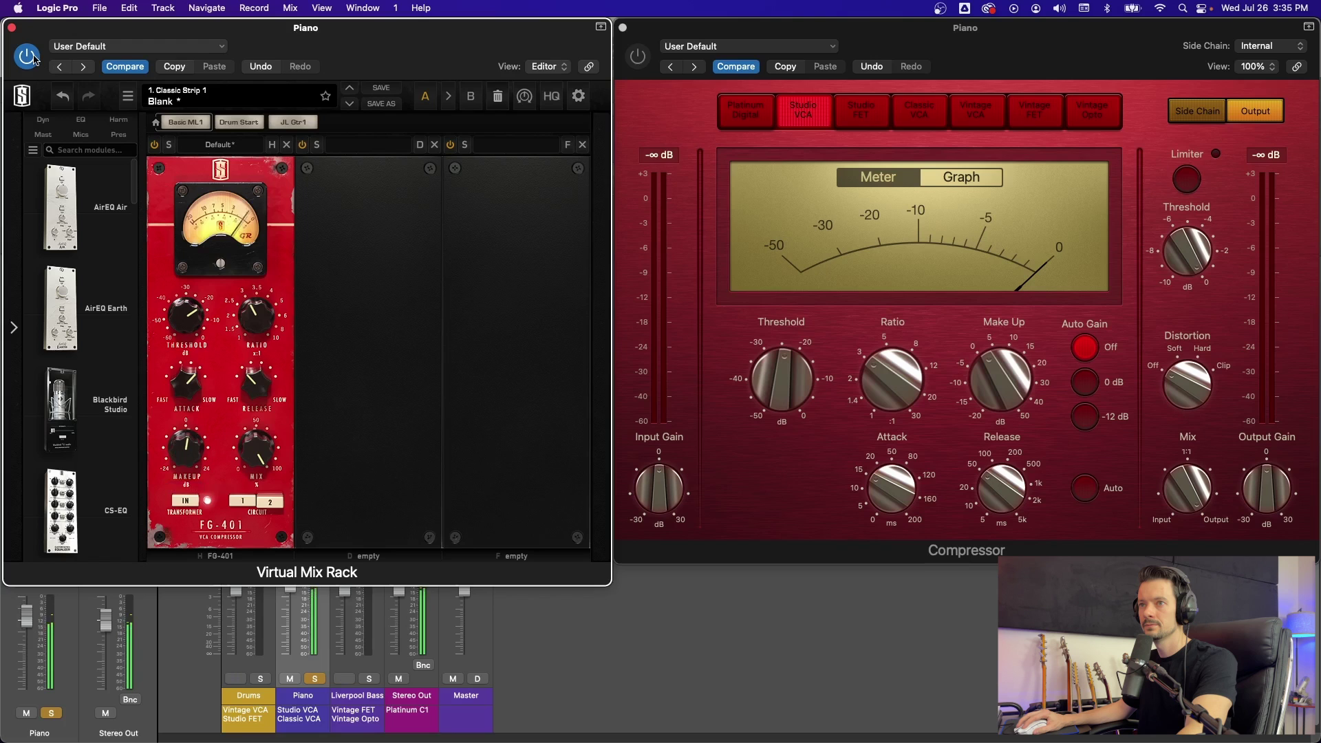
# Alternate the piano between the Studio VCA compressor and the FG-401 in Virtual Mix Rack to compare their sound
pyautogui.click(638, 49)
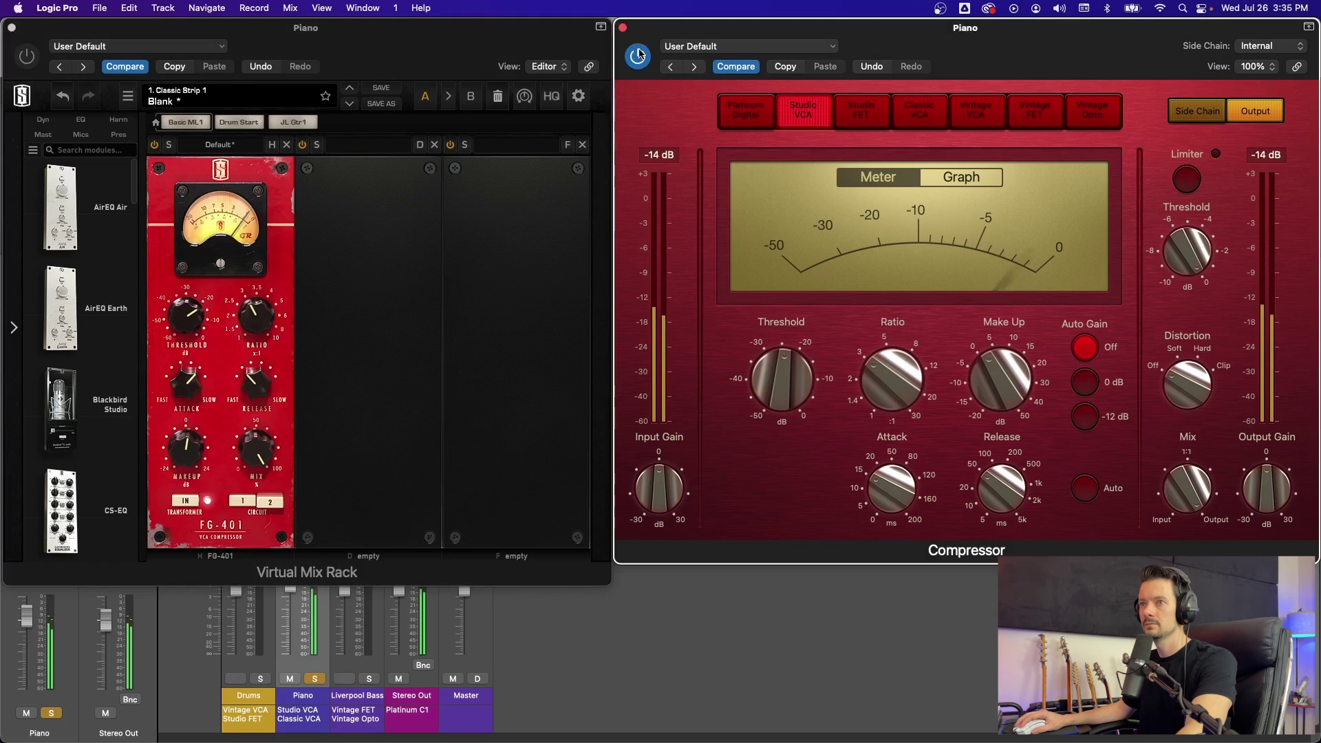
pyautogui.click(637, 54)
pyautogui.click(26, 54)
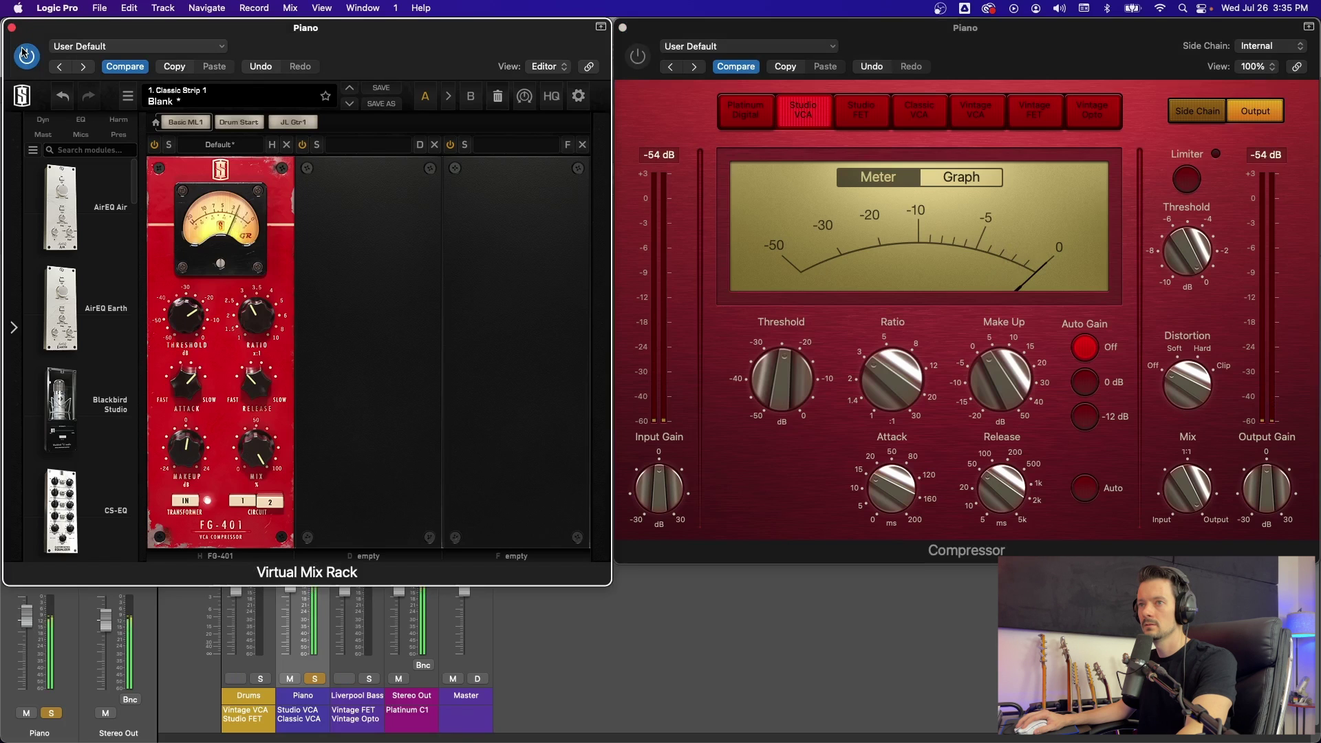
# Switch the piano back to the Studio VCA compressor, move Virtual Mix Rack aside and close the Studio VCA window
pyautogui.click(637, 55)
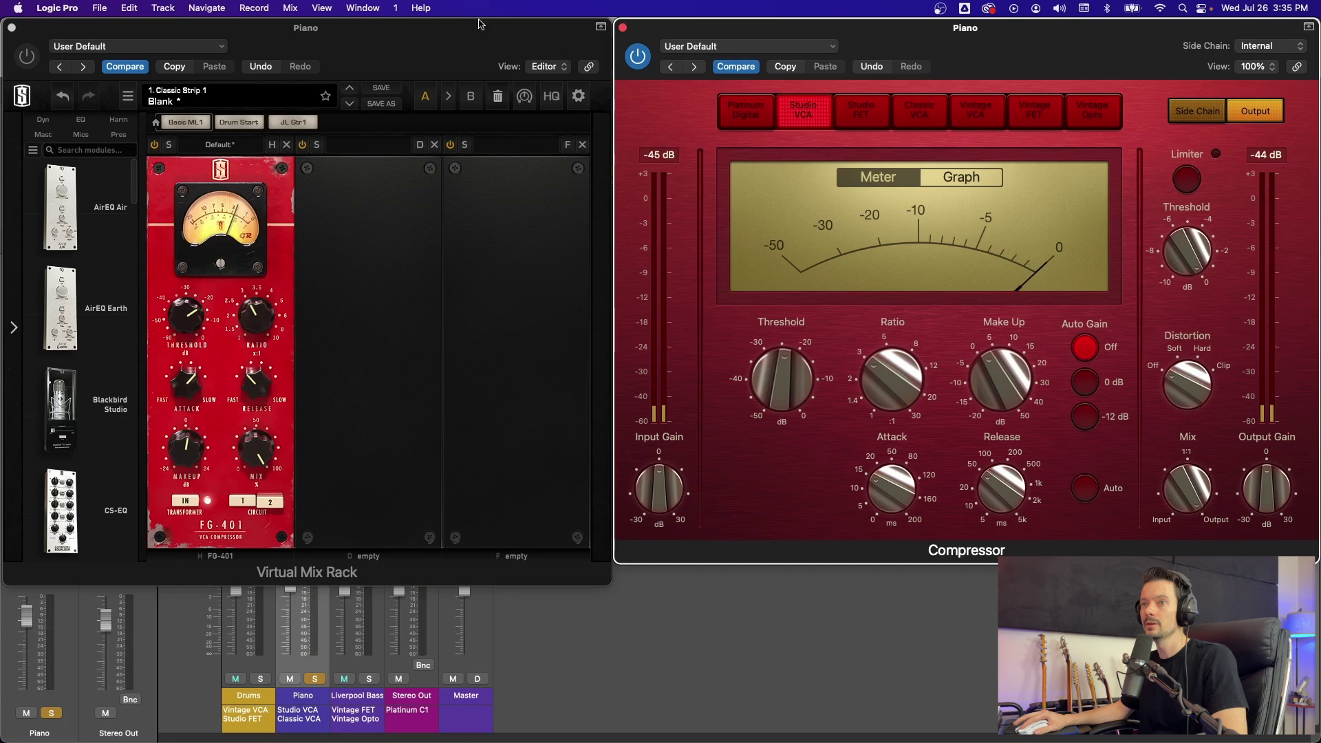
pyautogui.moveTo(485, 24); pyautogui.dragTo(650, 125)
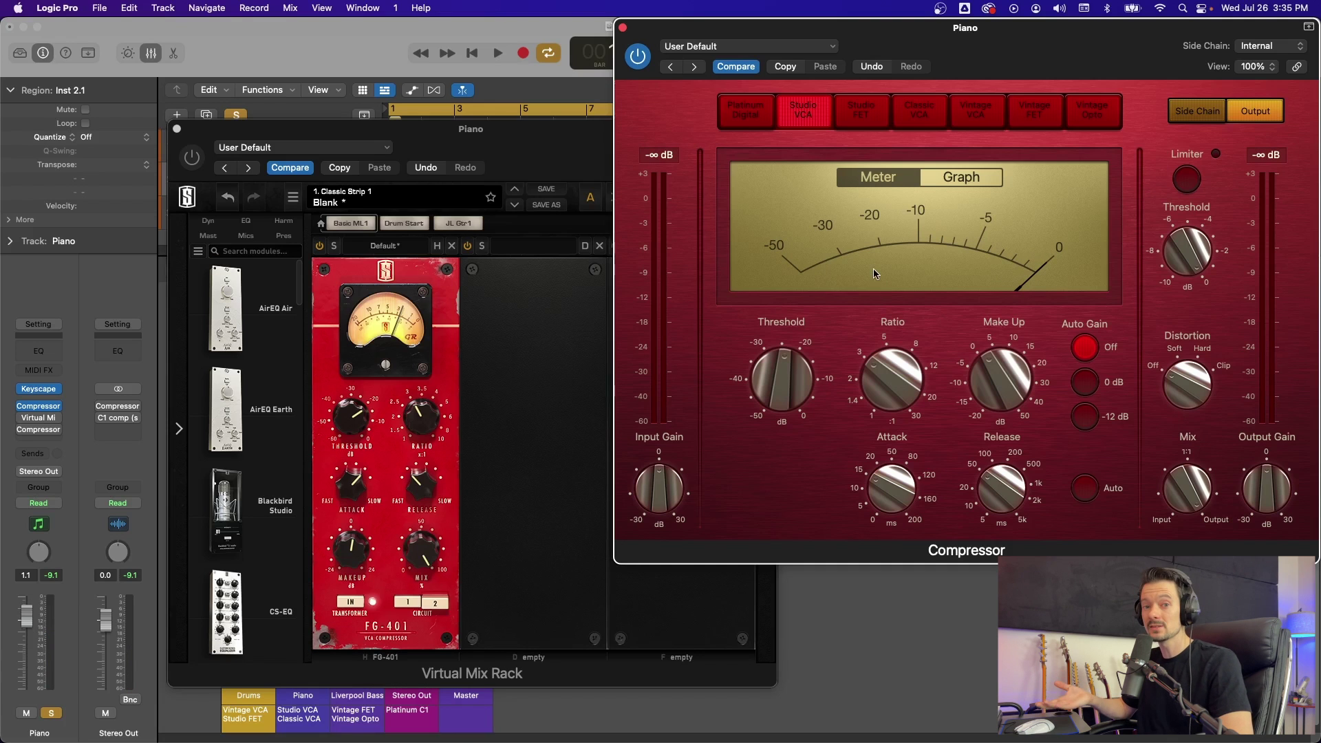
pyautogui.click(624, 28)
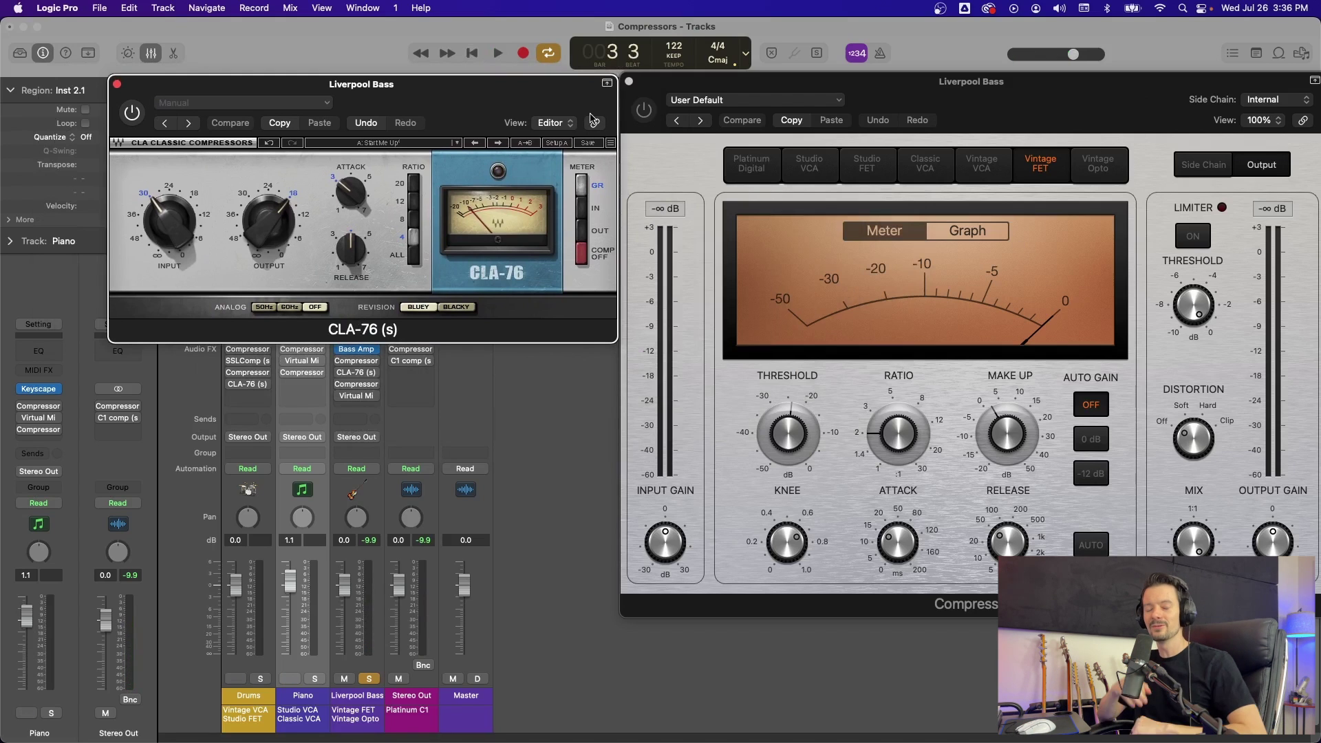
# Play the Liverpool Bass through the Vintage FET compressor, set its ratio to 3.9:1 and adjust its threshold and make-up gain
pyautogui.moveTo(590, 119); pyautogui.dragTo(542, 93)
pyautogui.moveTo(972, 97); pyautogui.dragTo(966, 77)
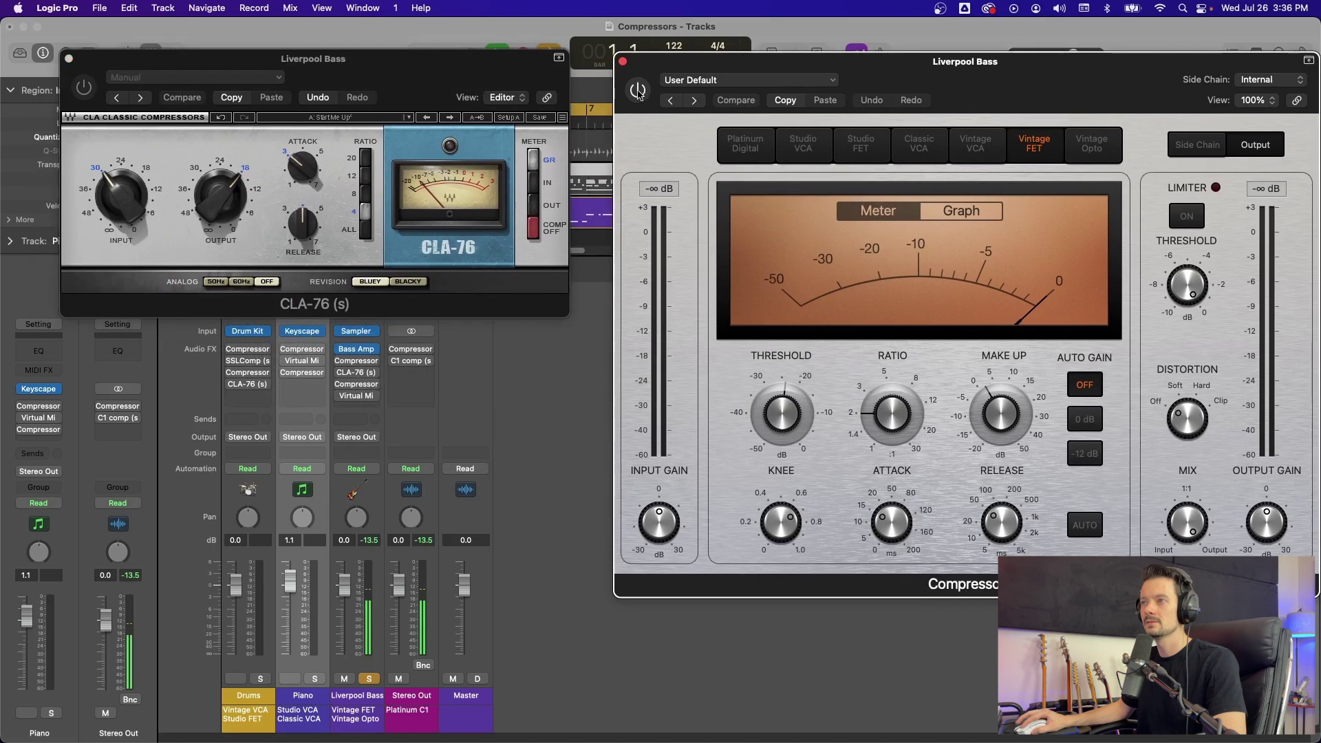
pyautogui.moveTo(784, 419); pyautogui.dragTo(789, 430)
pyautogui.moveTo(892, 413); pyautogui.dragTo(892, 366)
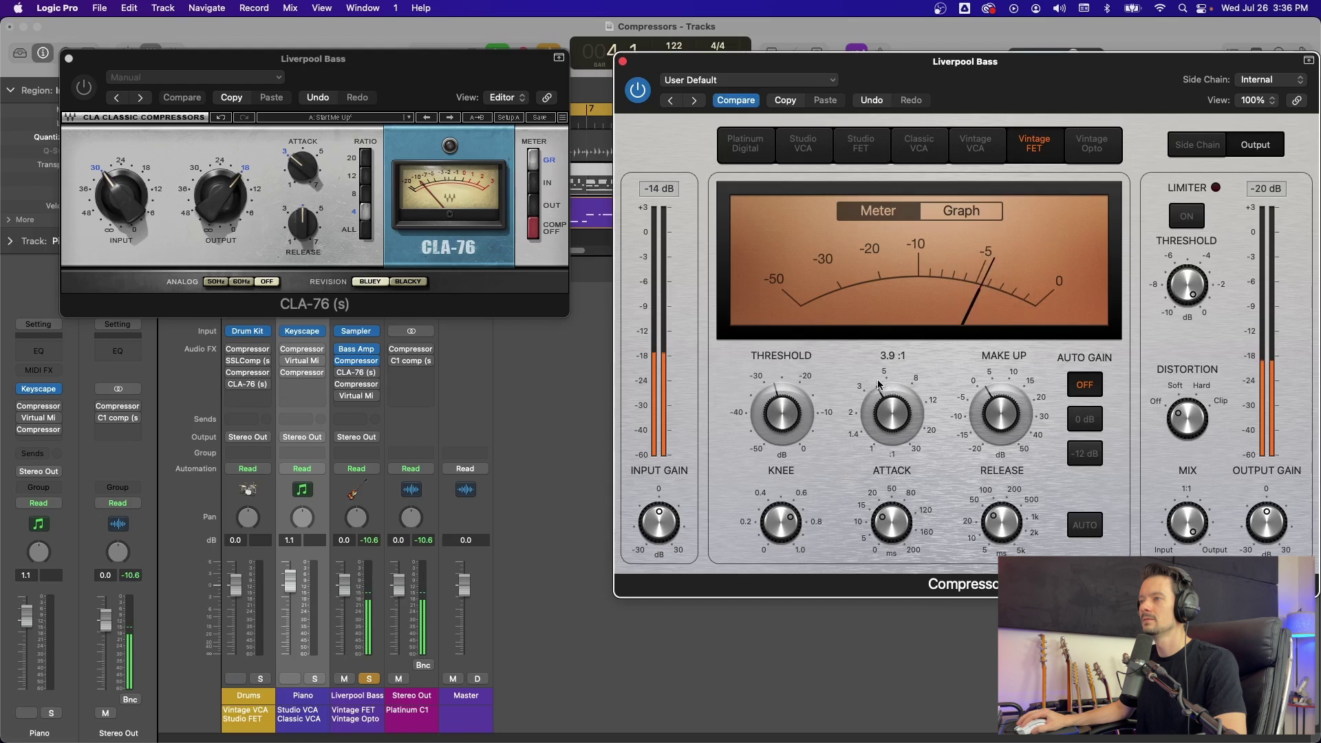
pyautogui.moveTo(778, 414); pyautogui.dragTo(777, 406)
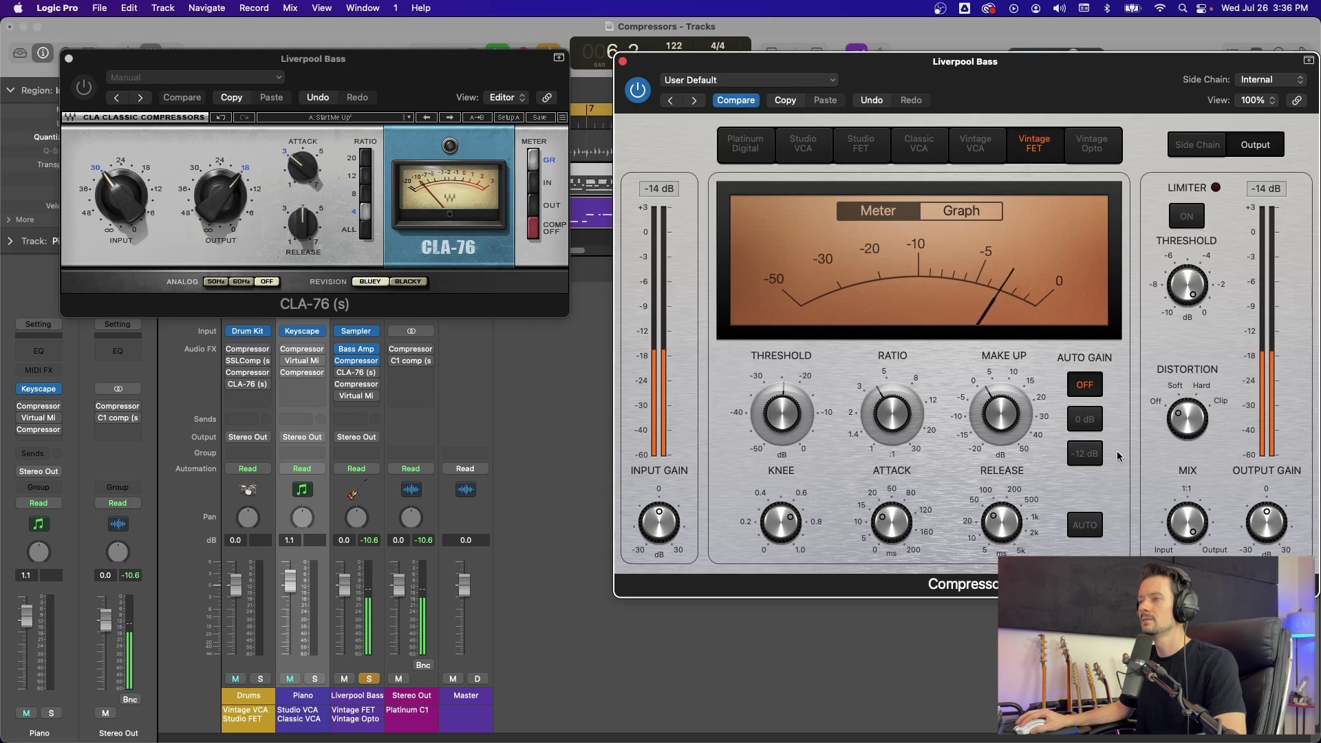
pyautogui.moveTo(1014, 425); pyautogui.dragTo(1014, 411)
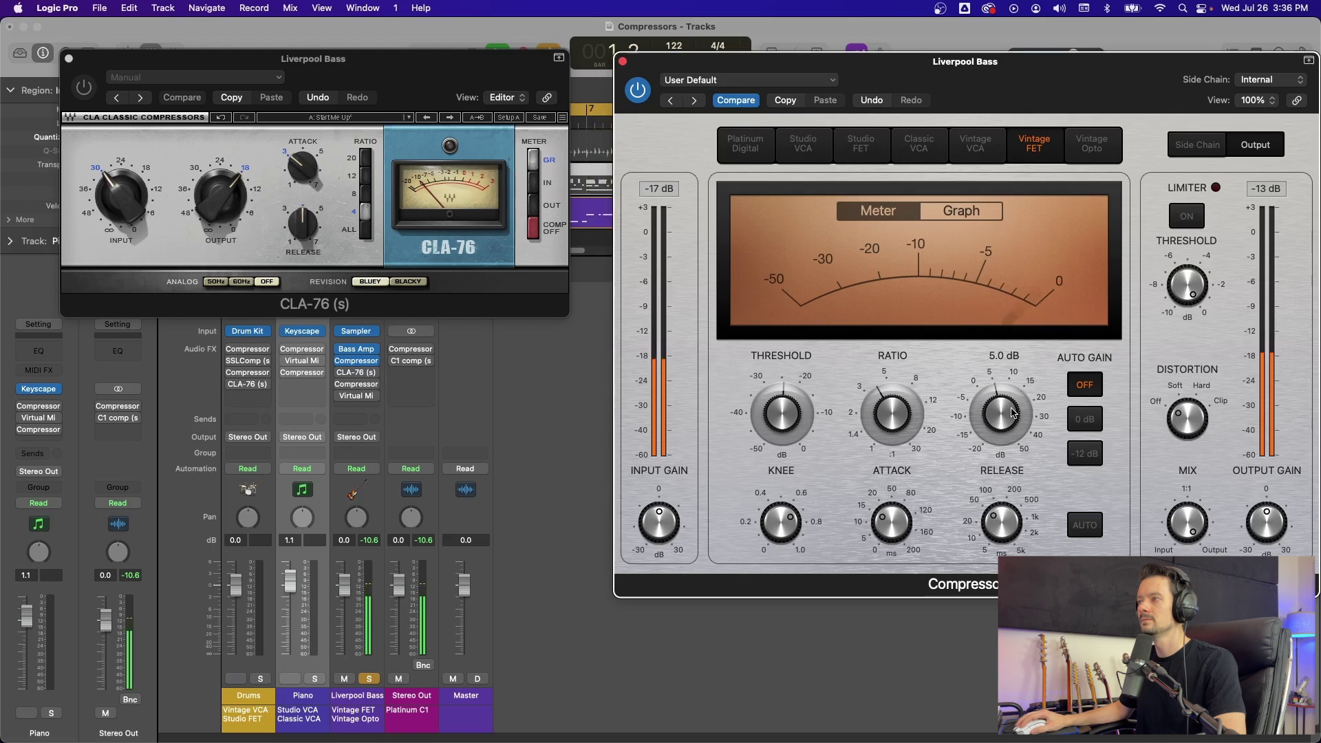
pyautogui.moveTo(1005, 417); pyautogui.dragTo(1004, 421)
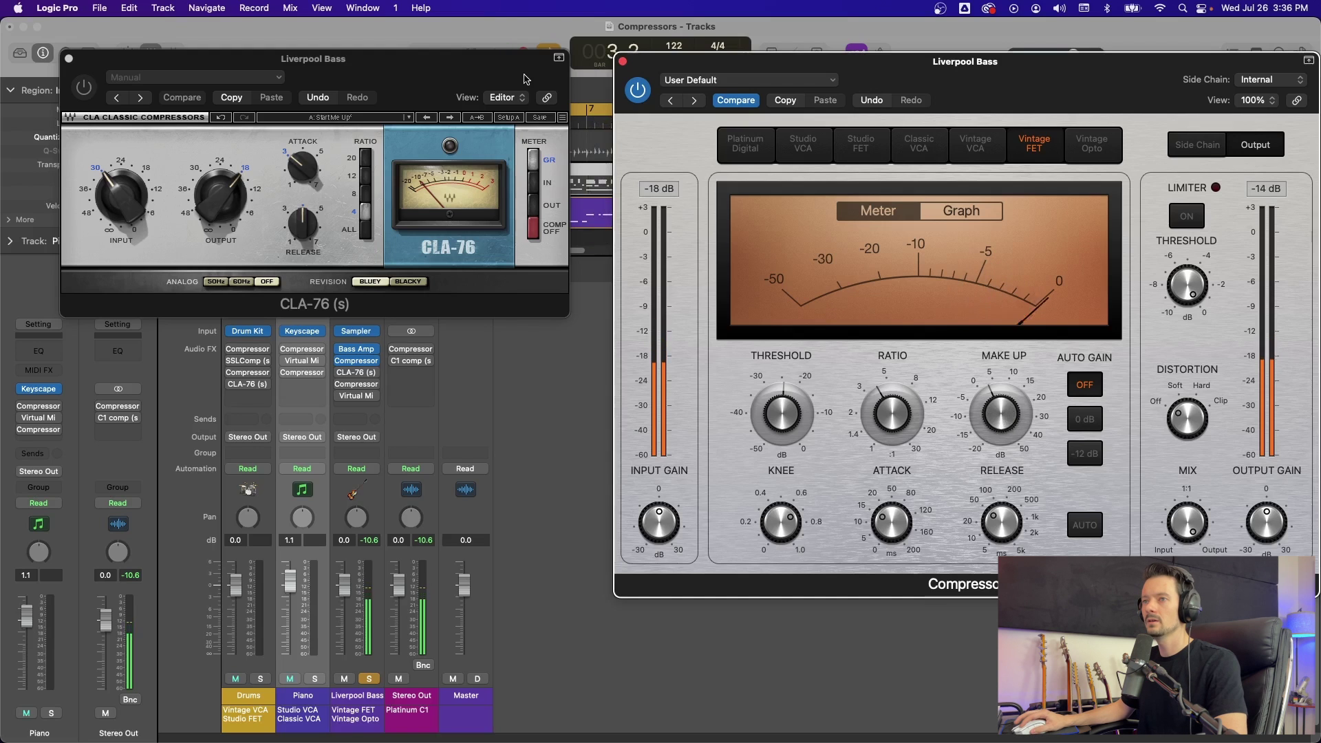
# Change the Liverpool Bass over to the CLA-76, start playback and adjust the plug-in's attack and release
pyautogui.moveTo(452, 81); pyautogui.dragTo(471, 110)
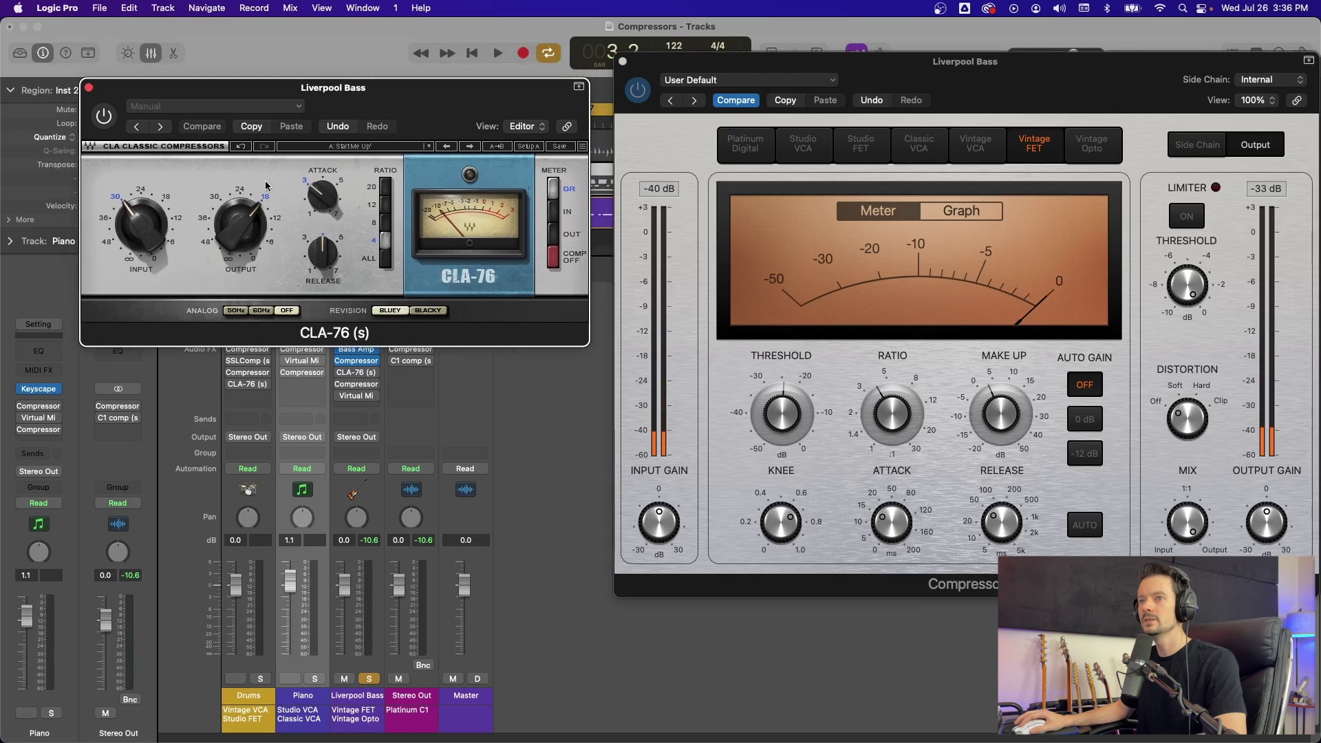
pyautogui.click(105, 117)
pyautogui.click(529, 359)
pyautogui.press('space')
pyautogui.moveTo(333, 199); pyautogui.dragTo(322, 271)
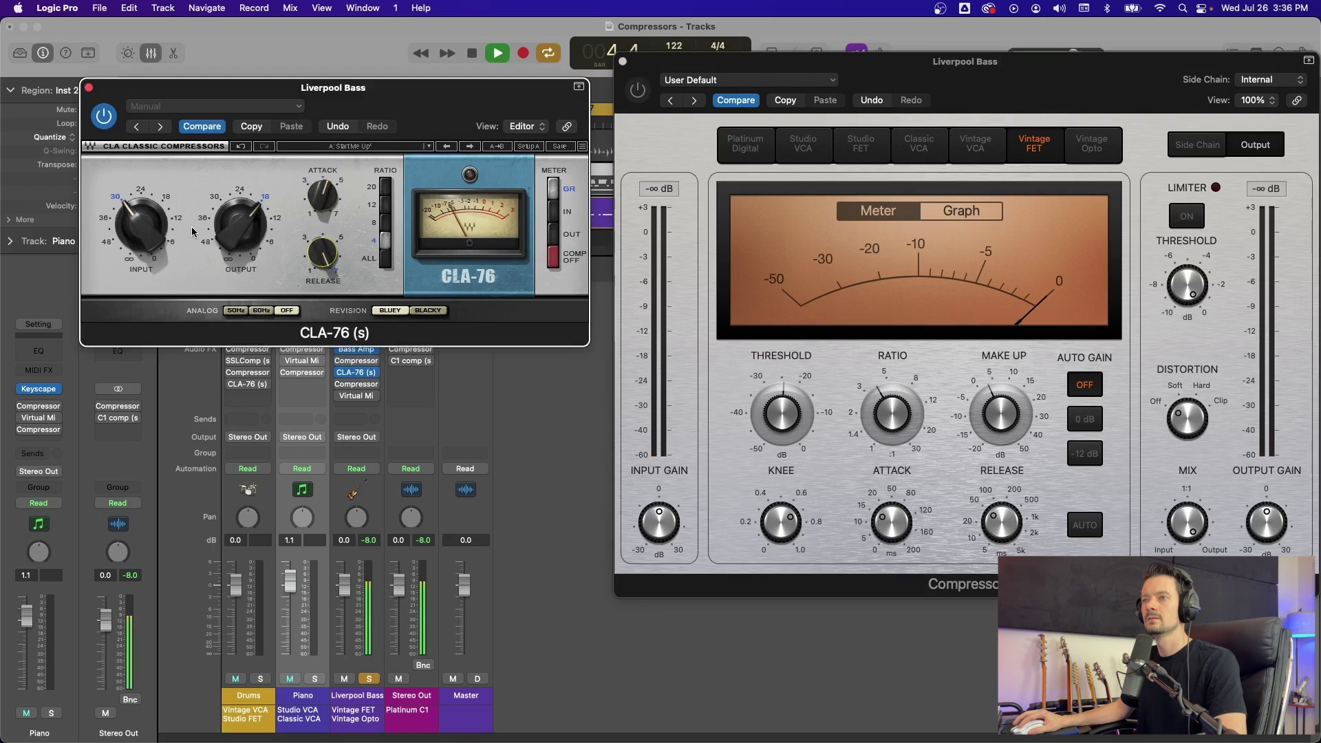
# Trim the CLA-76's output and input gain using its input and output metering, and return the meter to gain reduction
pyautogui.click(557, 211)
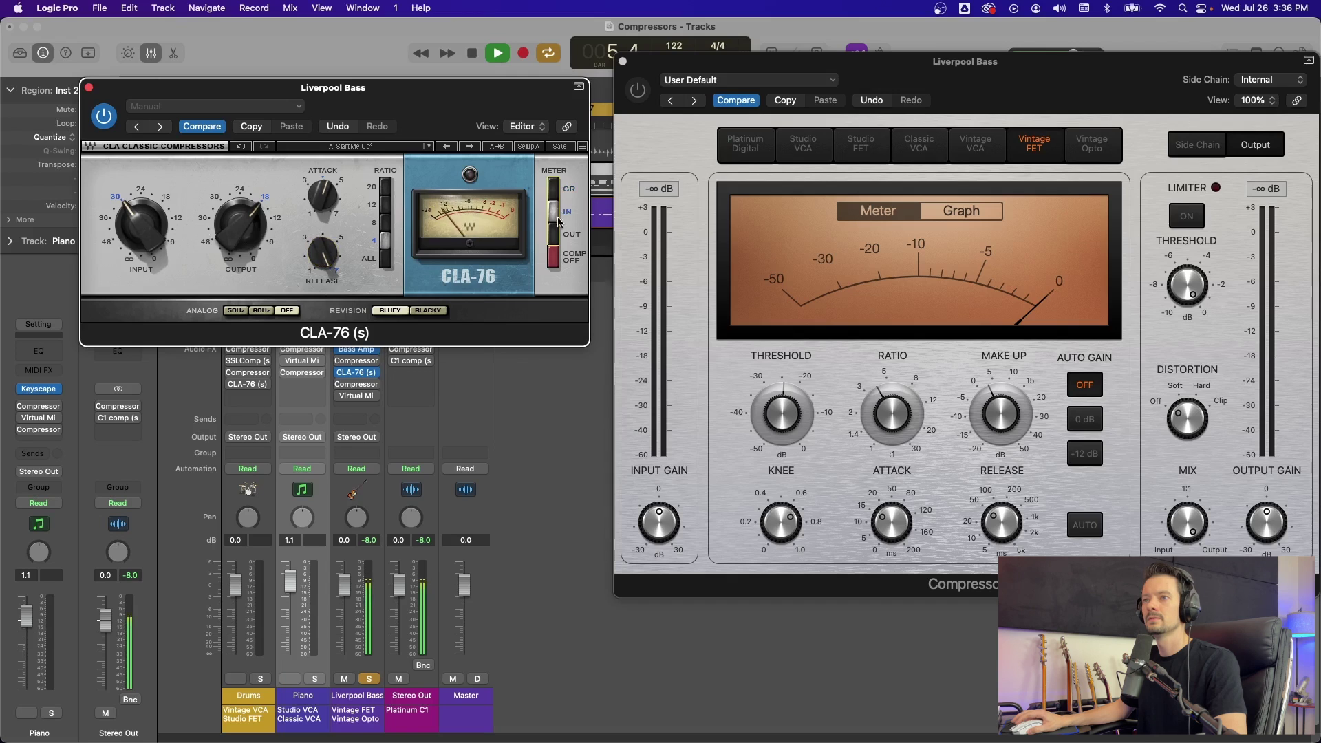
pyautogui.click(556, 236)
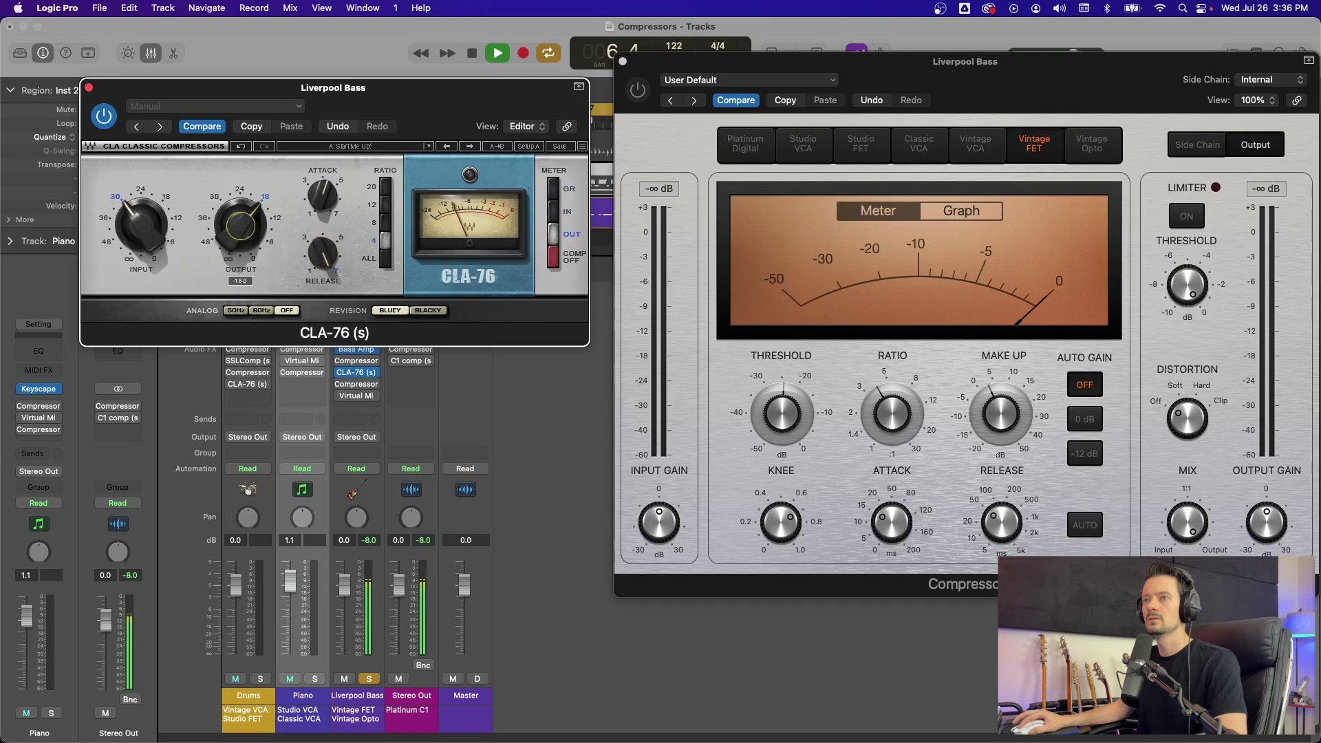
pyautogui.moveTo(256, 199); pyautogui.dragTo(255, 191)
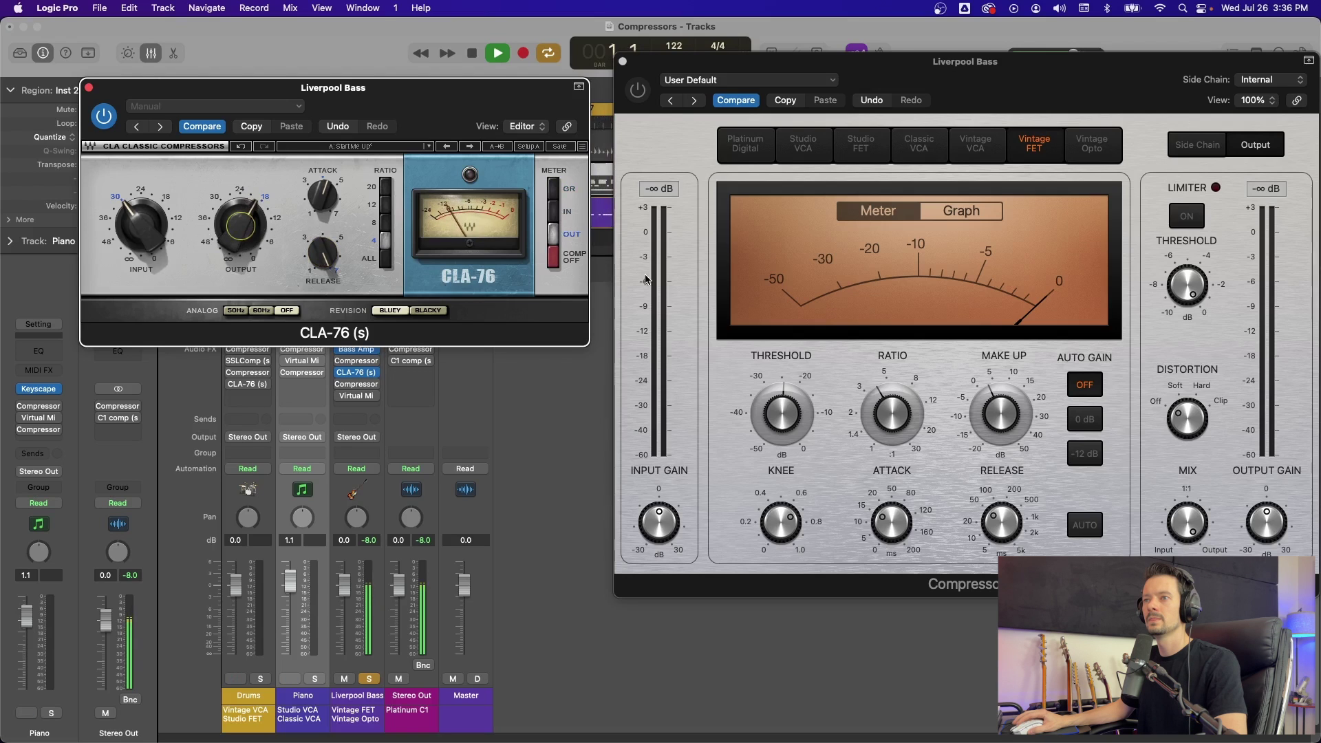
pyautogui.click(555, 187)
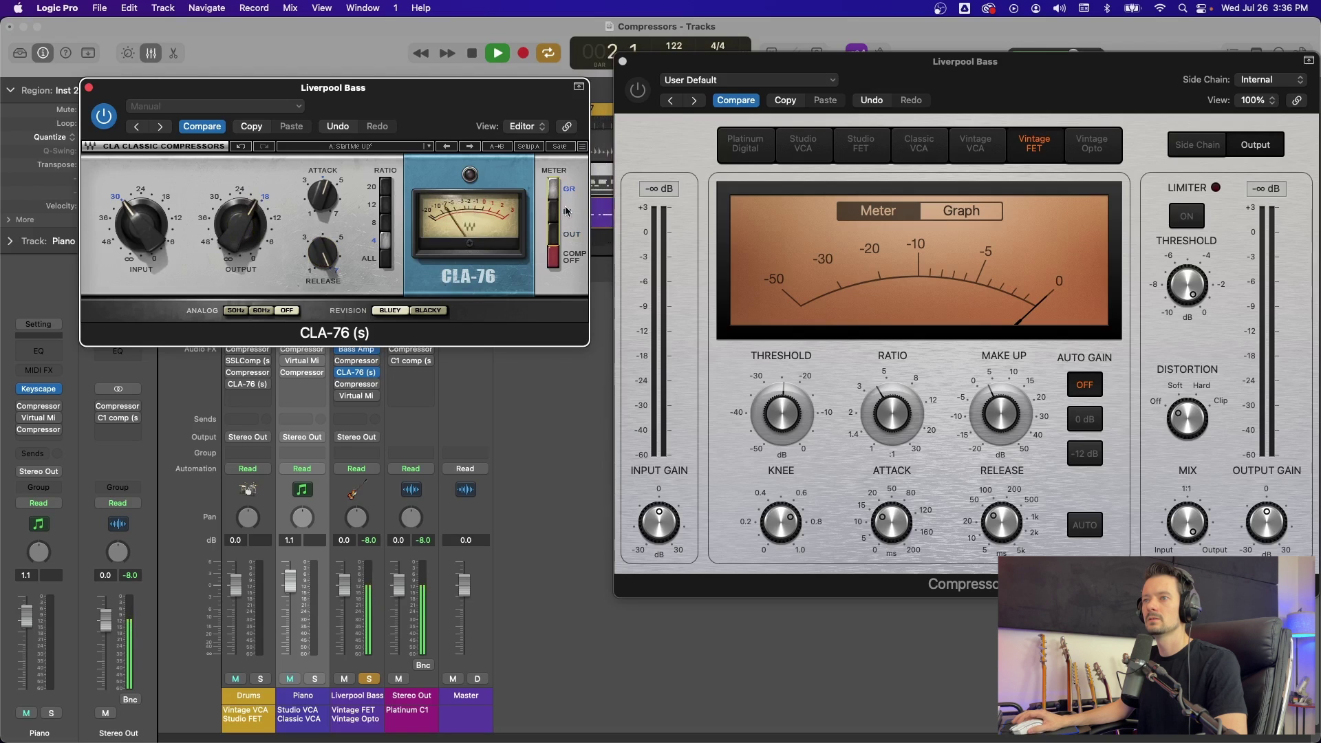
pyautogui.moveTo(153, 232); pyautogui.dragTo(153, 229)
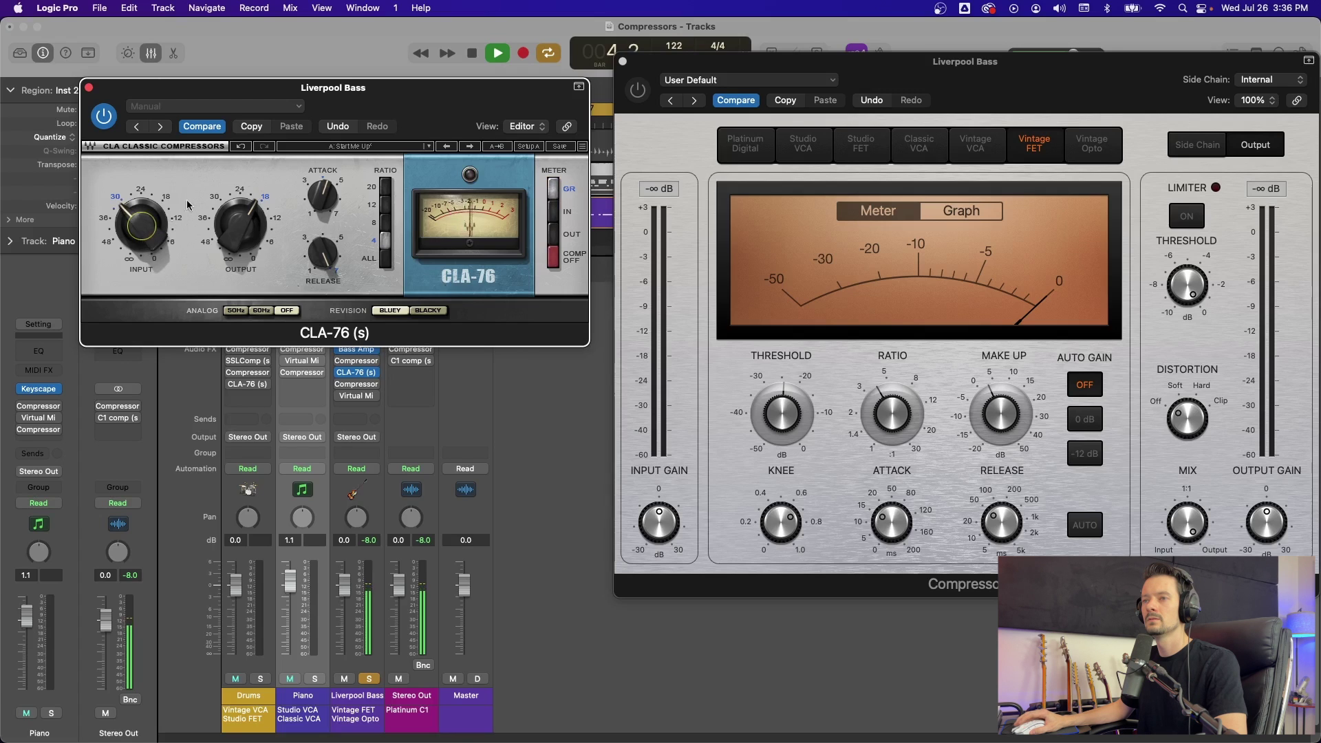
# Alternate the bass between the Vintage FET compressor and the CLA-76 to compare their sound, and stop playback
pyautogui.click(104, 118)
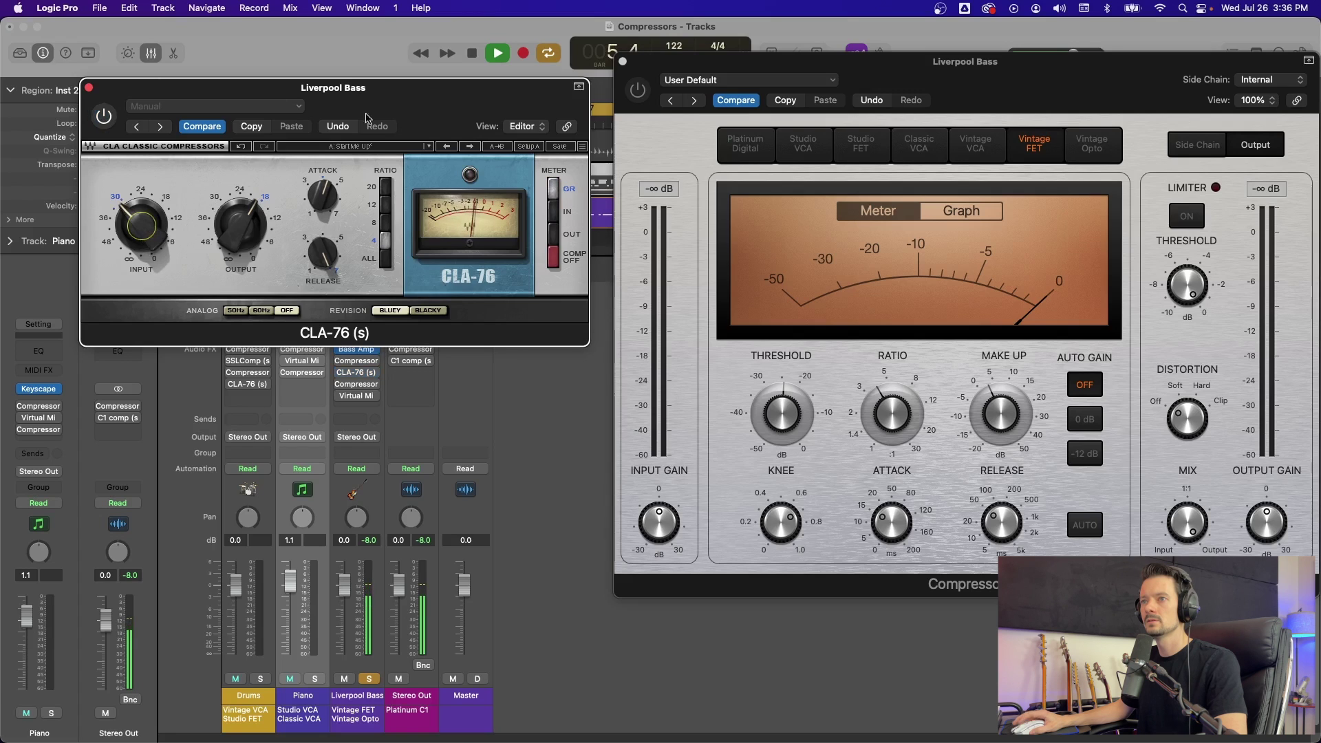
pyautogui.click(640, 92)
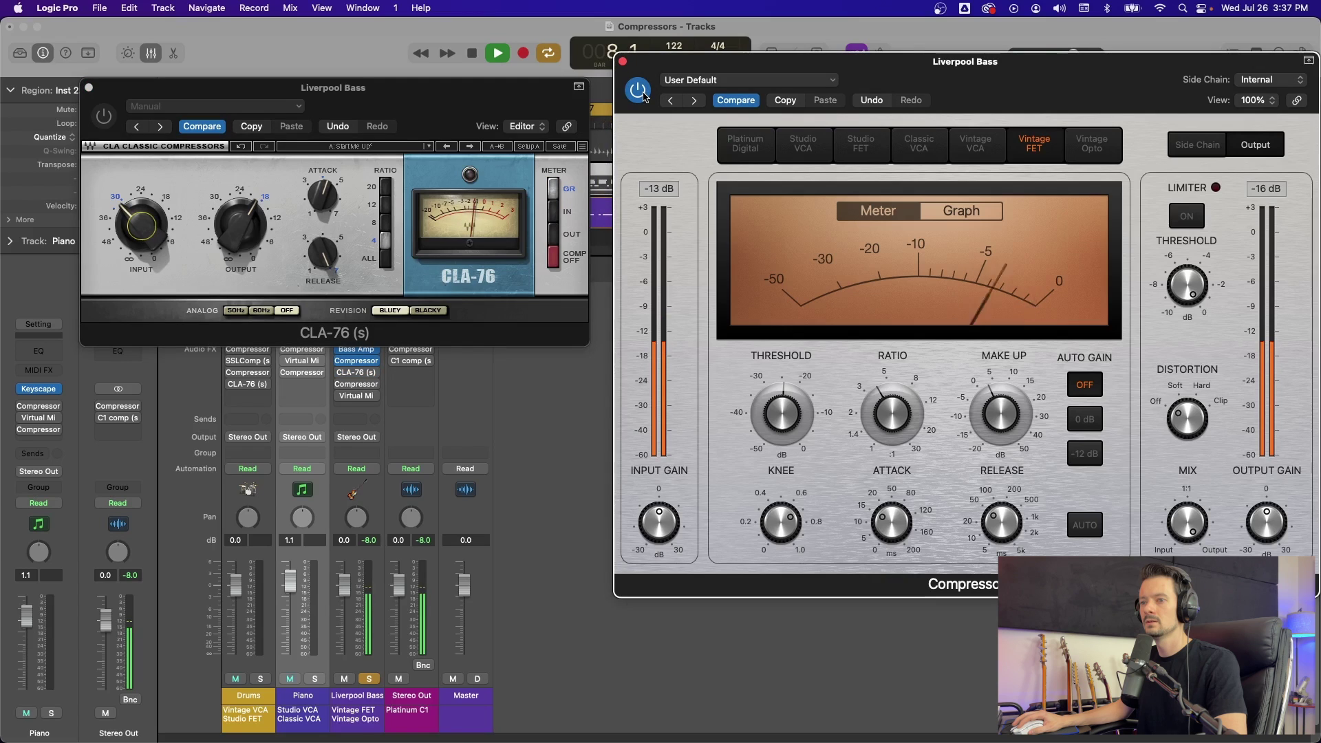
pyautogui.click(642, 94)
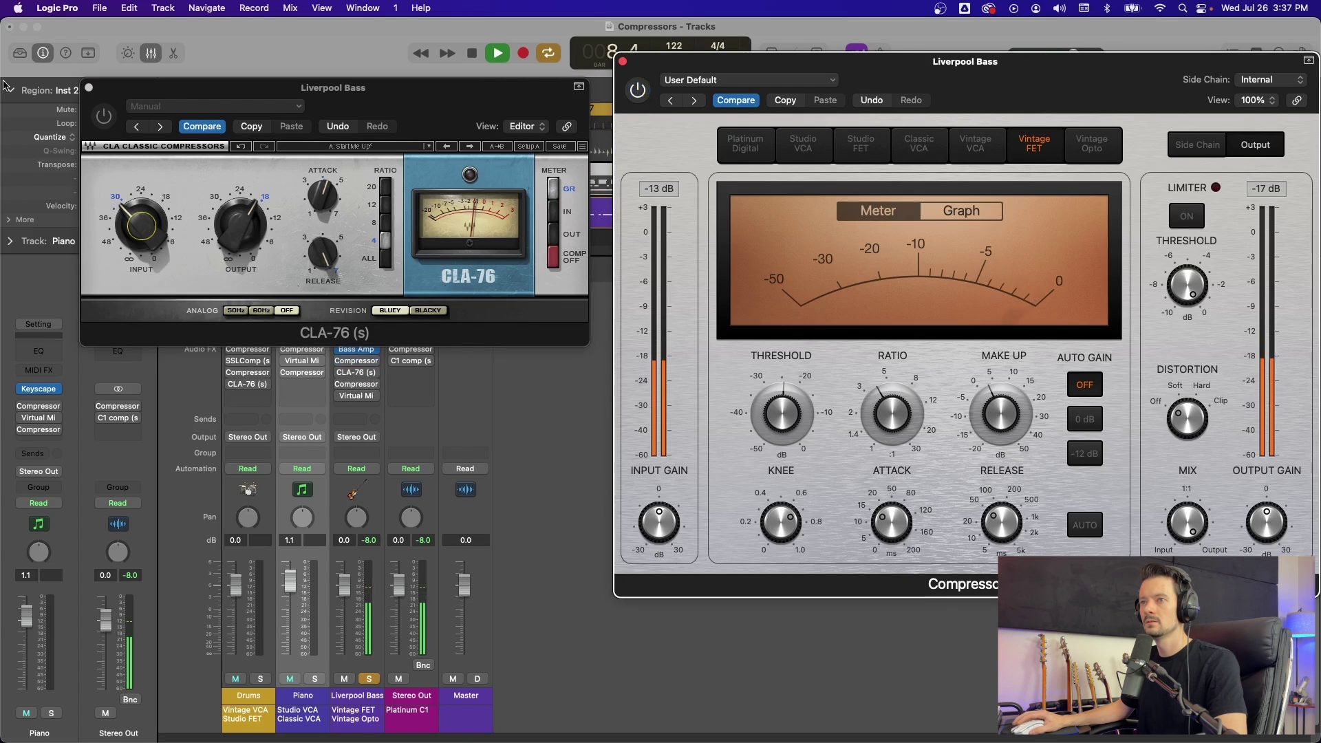
pyautogui.click(104, 118)
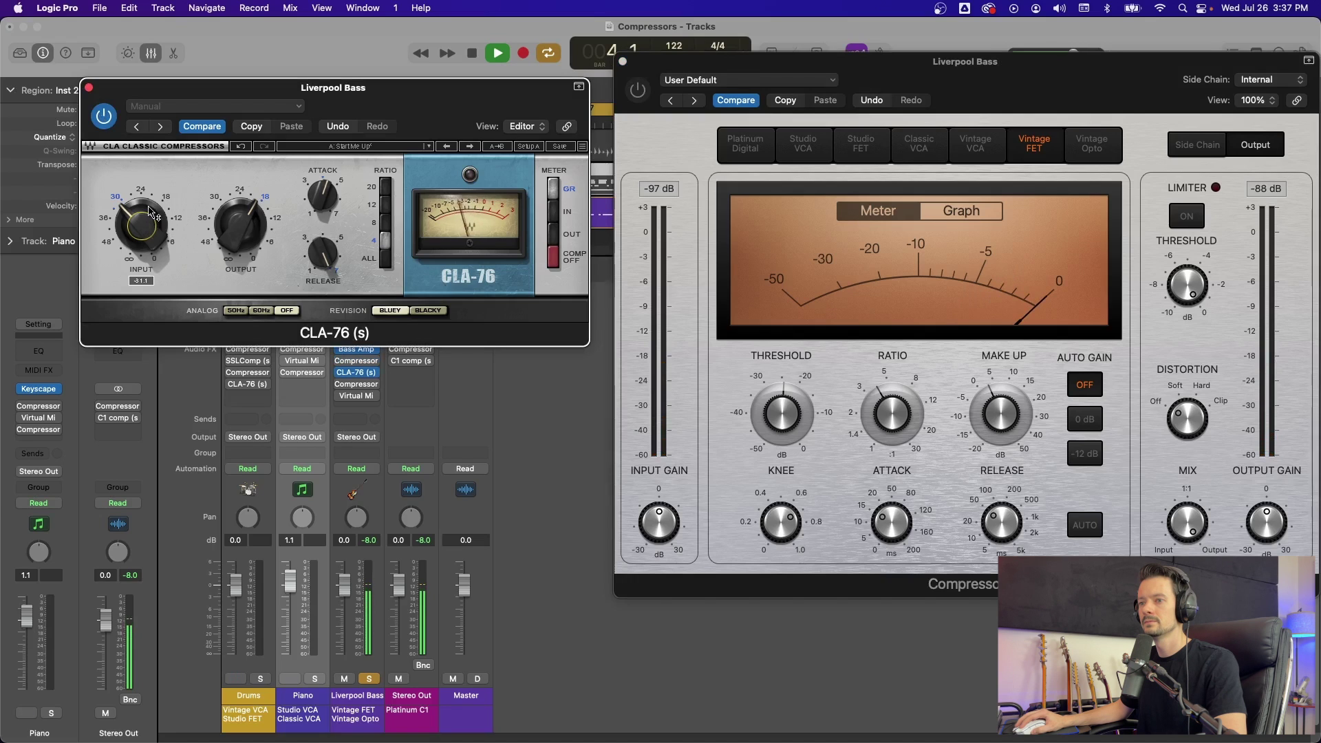
pyautogui.click(103, 117)
pyautogui.click(638, 90)
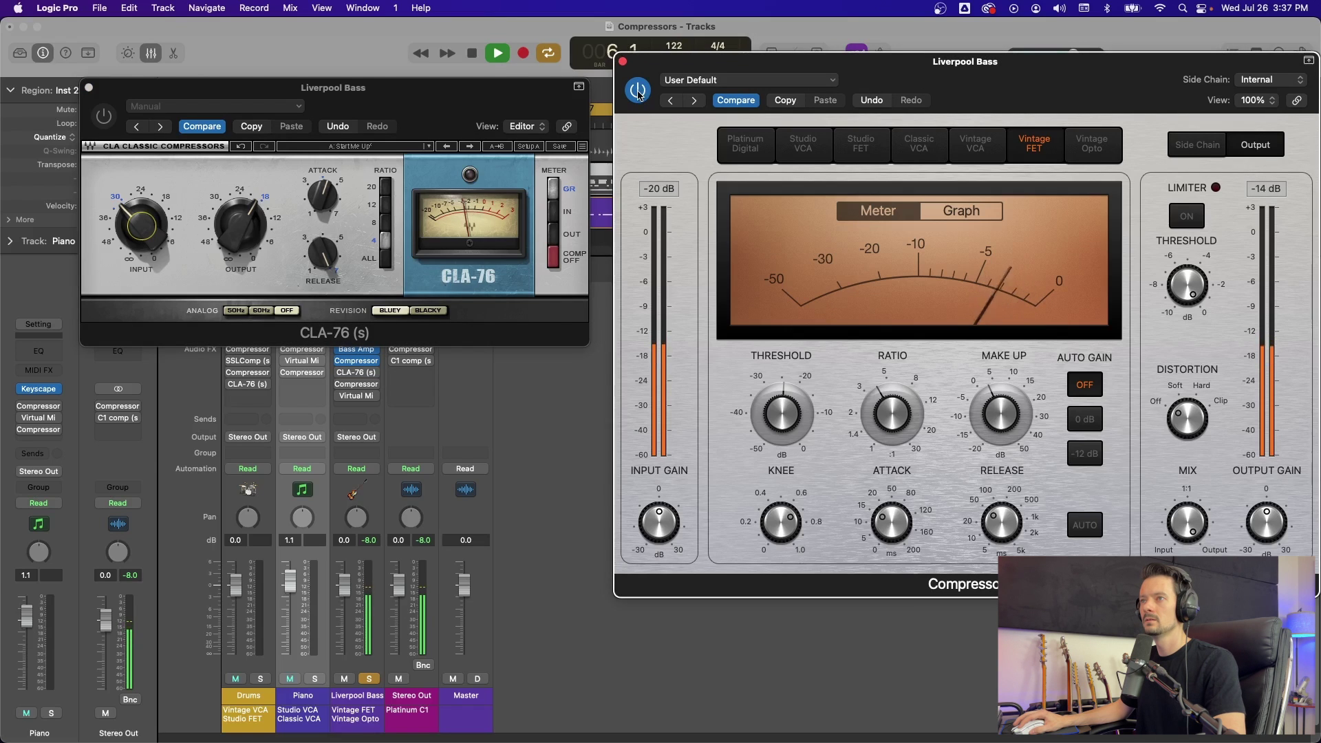
pyautogui.click(638, 90)
pyautogui.click(104, 118)
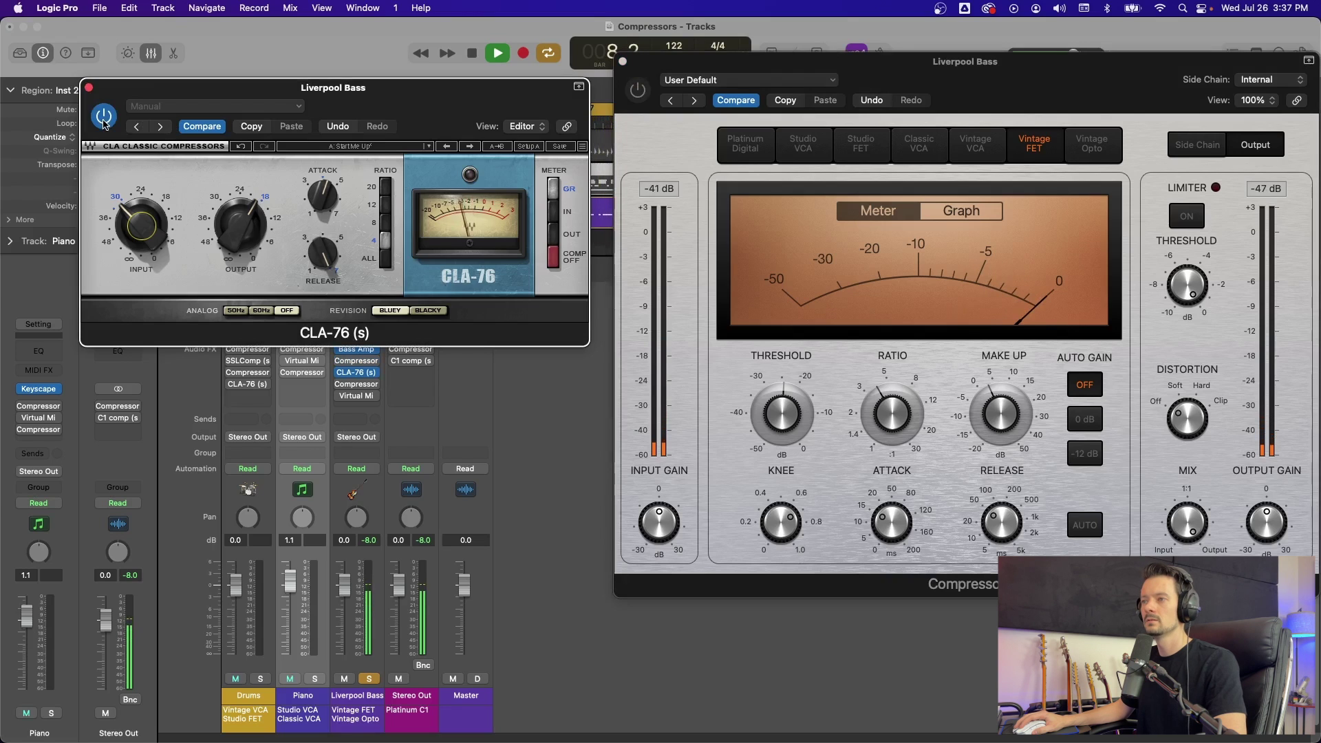
pyautogui.press('space')
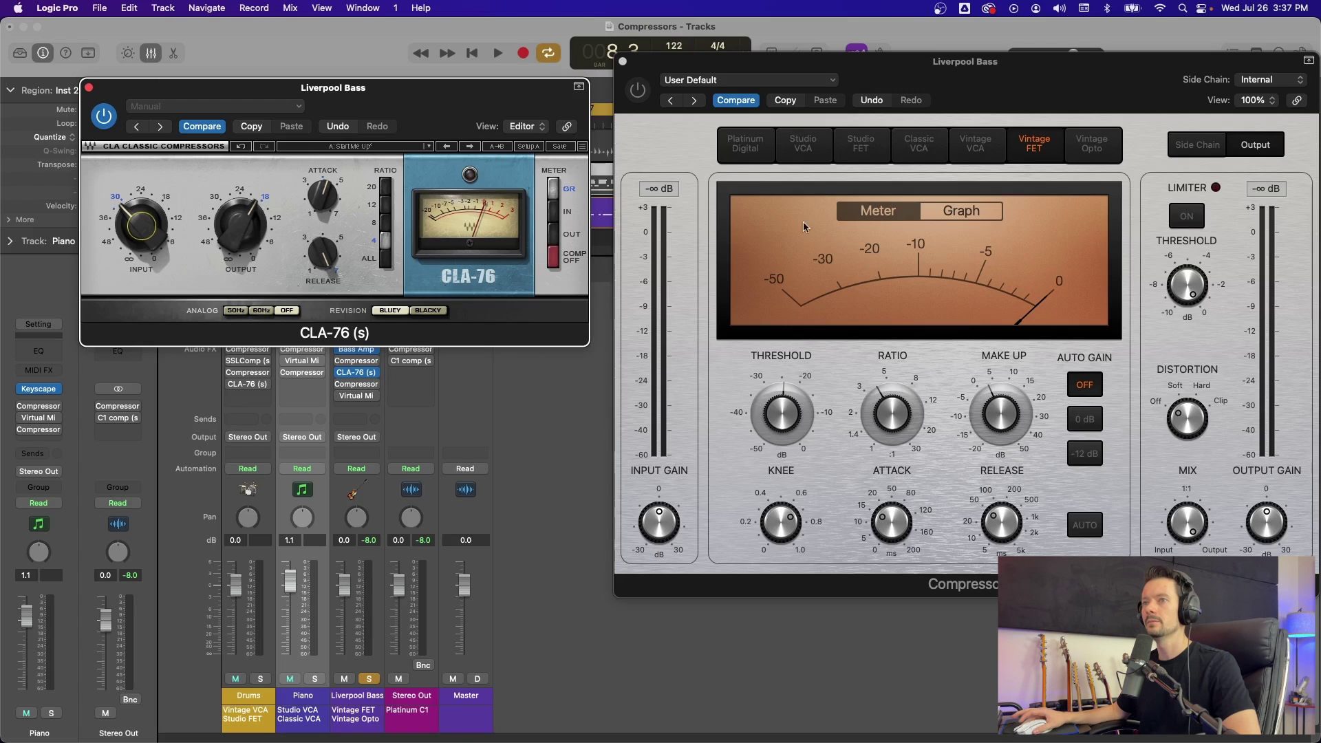
pyautogui.moveTo(468, 113); pyautogui.dragTo(469, 112)
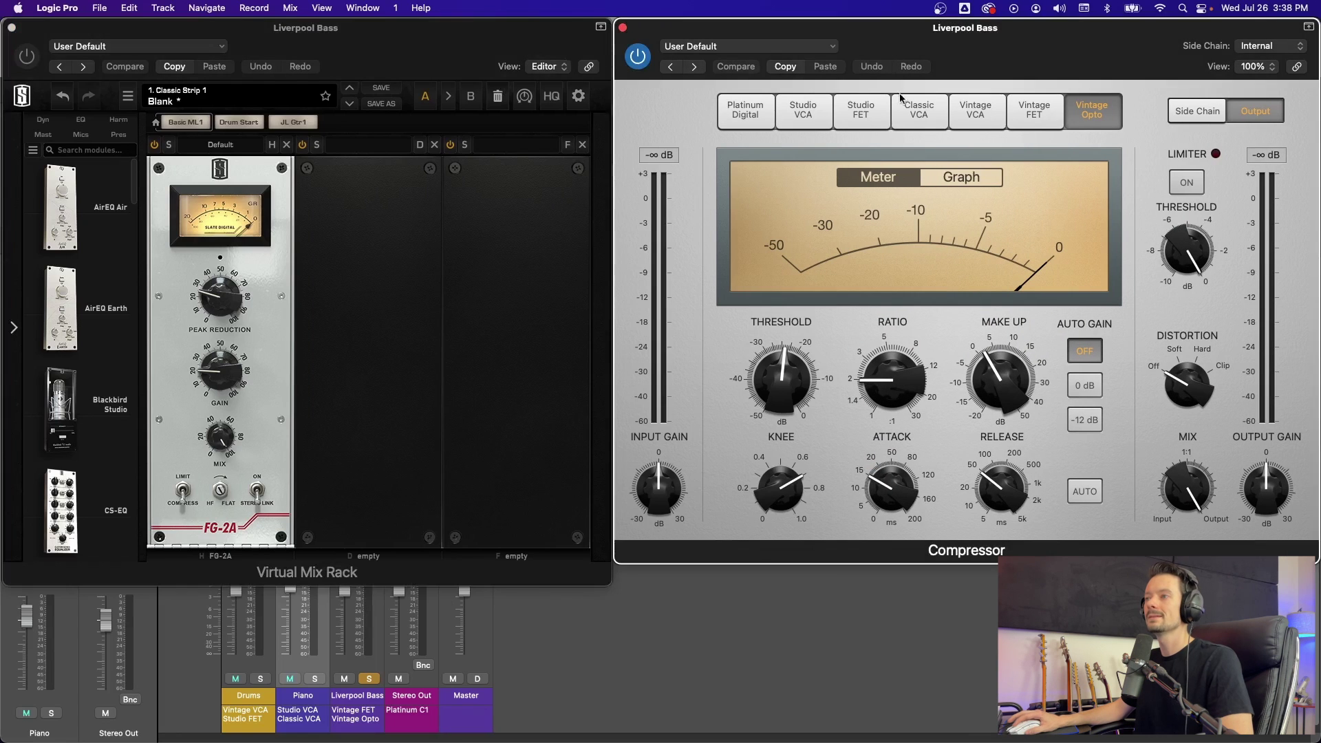
# Play the bass through the Vintage Opto compressor, set its threshold to -29.0 dB and adjust ratio, attack, release and make-up gain
pyautogui.press('space')
pyautogui.moveTo(892, 390); pyautogui.dragTo(885, 367)
pyautogui.moveTo(772, 401); pyautogui.dragTo(776, 416)
pyautogui.moveTo(999, 489); pyautogui.dragTo(1002, 483)
pyautogui.moveTo(898, 486); pyautogui.dragTo(898, 484)
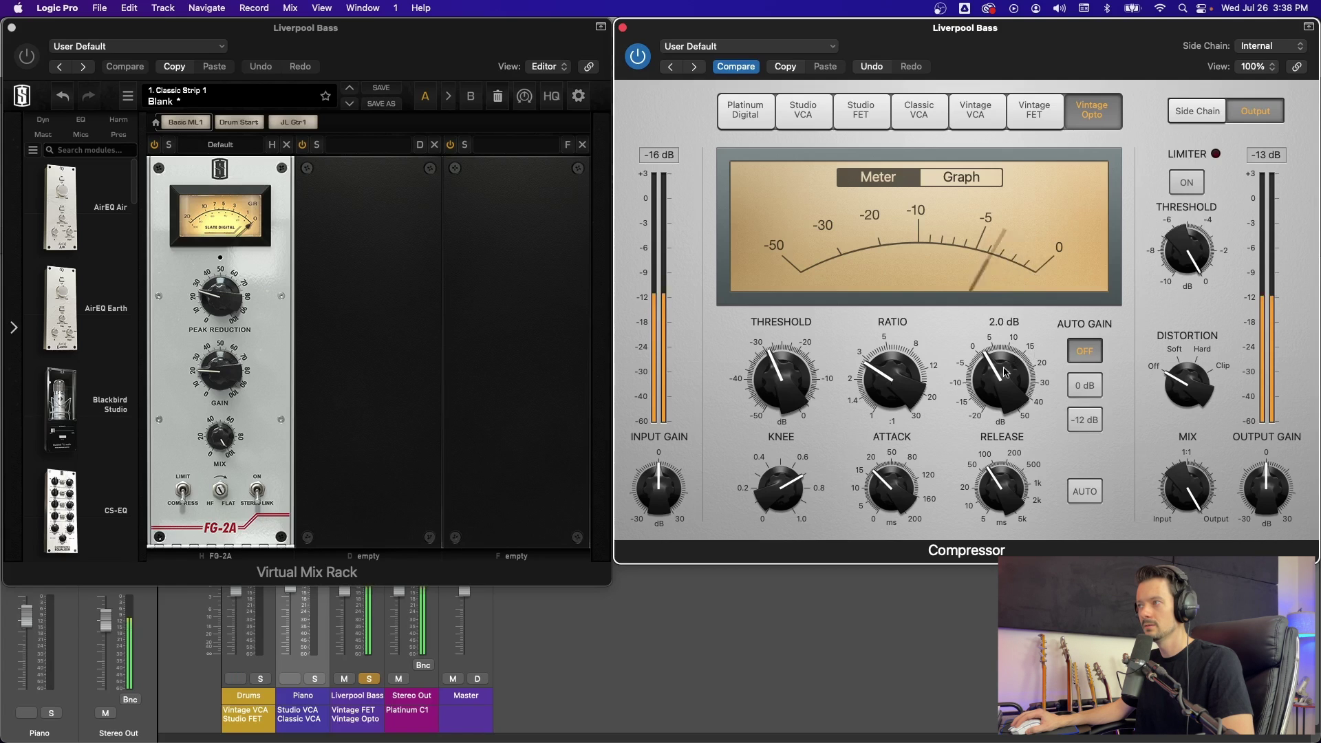
pyautogui.moveTo(1002, 370); pyautogui.dragTo(1004, 366)
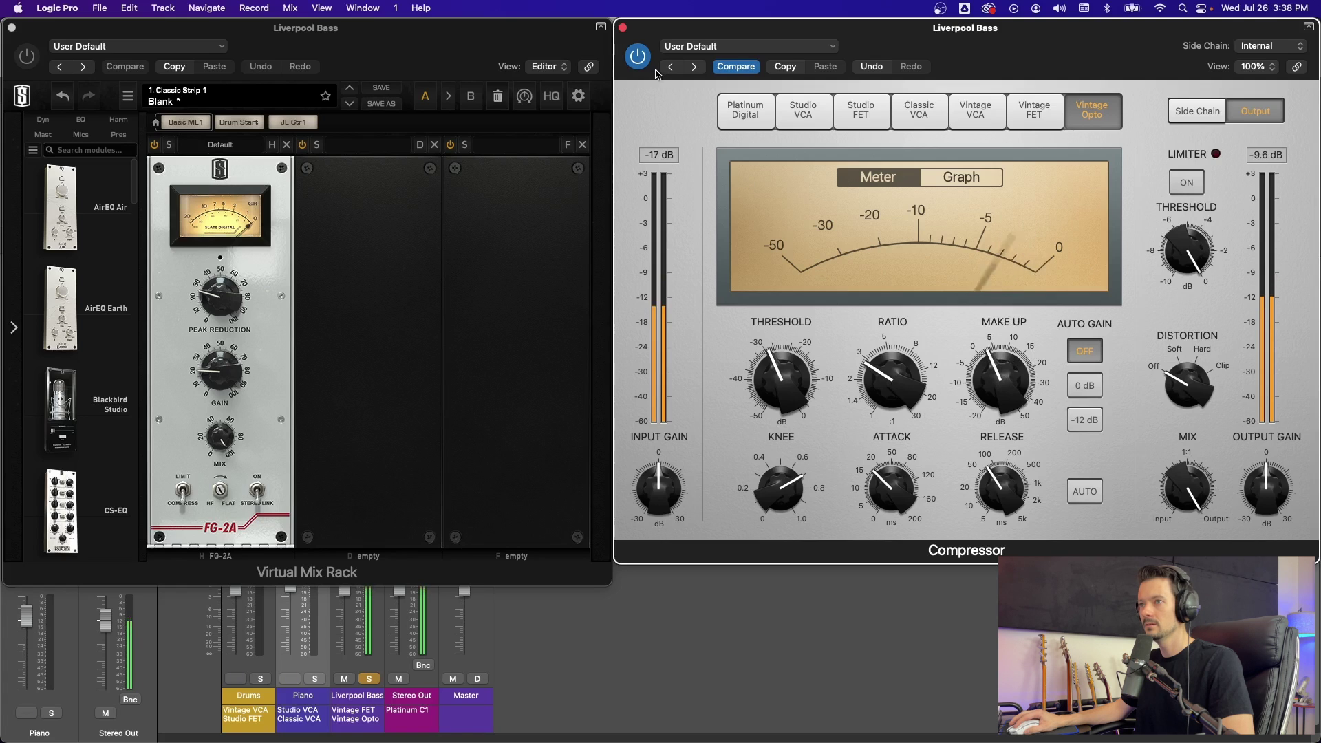
pyautogui.moveTo(1030, 406); pyautogui.dragTo(1013, 403)
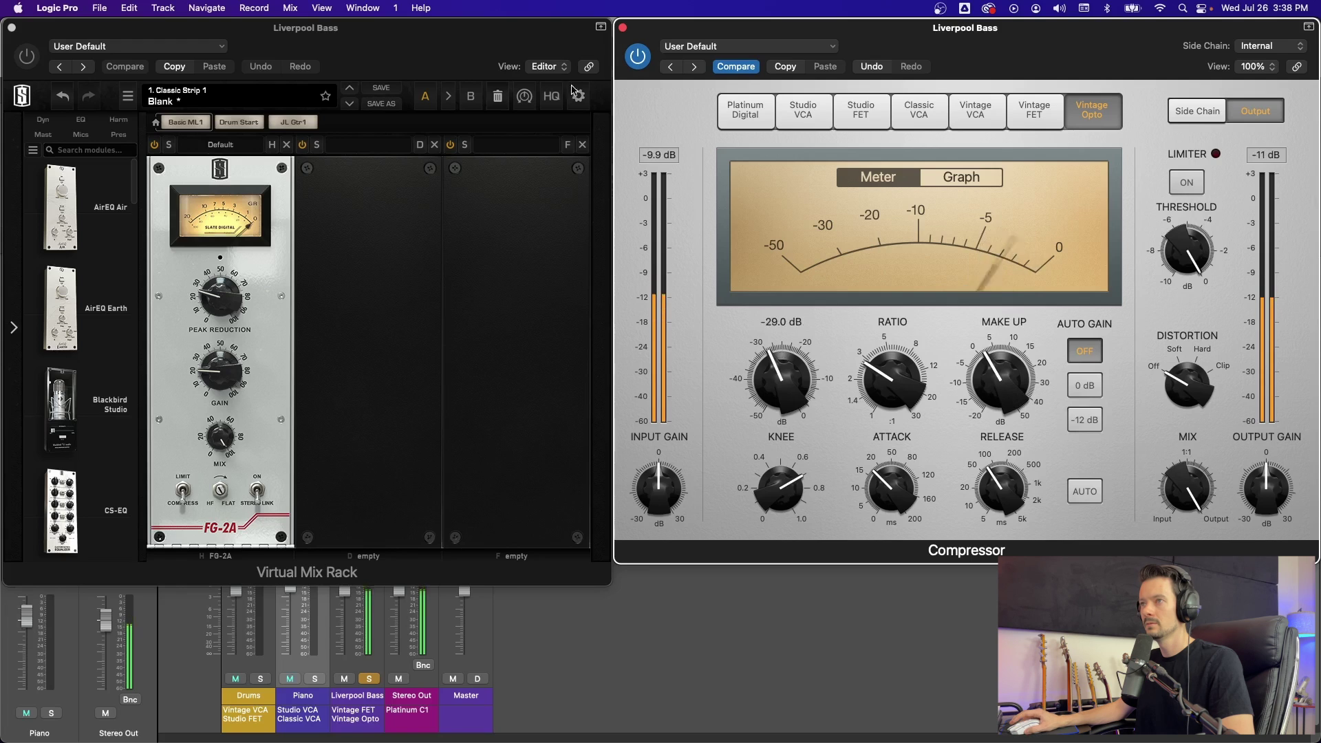
# Change the bass over to Virtual Mix Rack's FG-2A and match levels by adjusting its peak reduction and gain against bypass
pyautogui.click(637, 56)
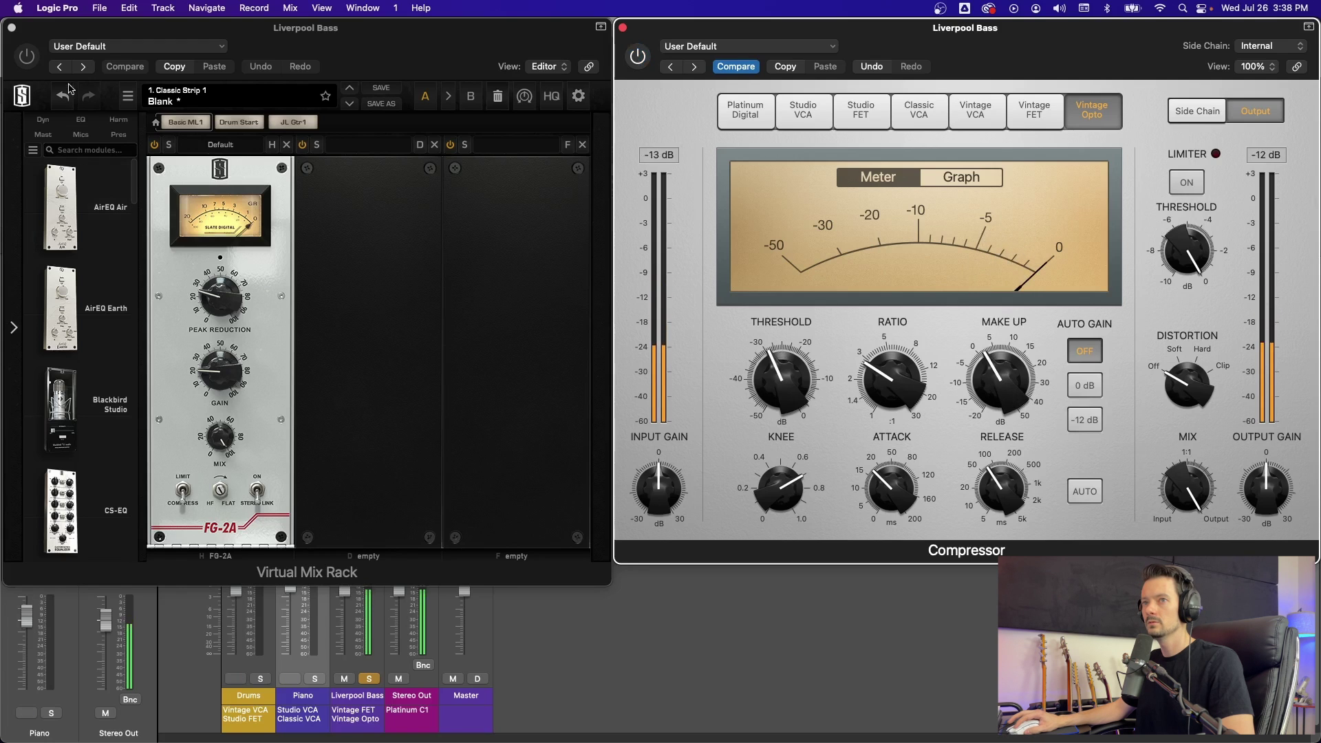
pyautogui.click(27, 56)
pyautogui.moveTo(221, 303); pyautogui.dragTo(221, 310)
pyautogui.moveTo(206, 27); pyautogui.dragTo(718, 27)
pyautogui.click(540, 57)
pyautogui.click(540, 57)
pyautogui.moveTo(744, 377)
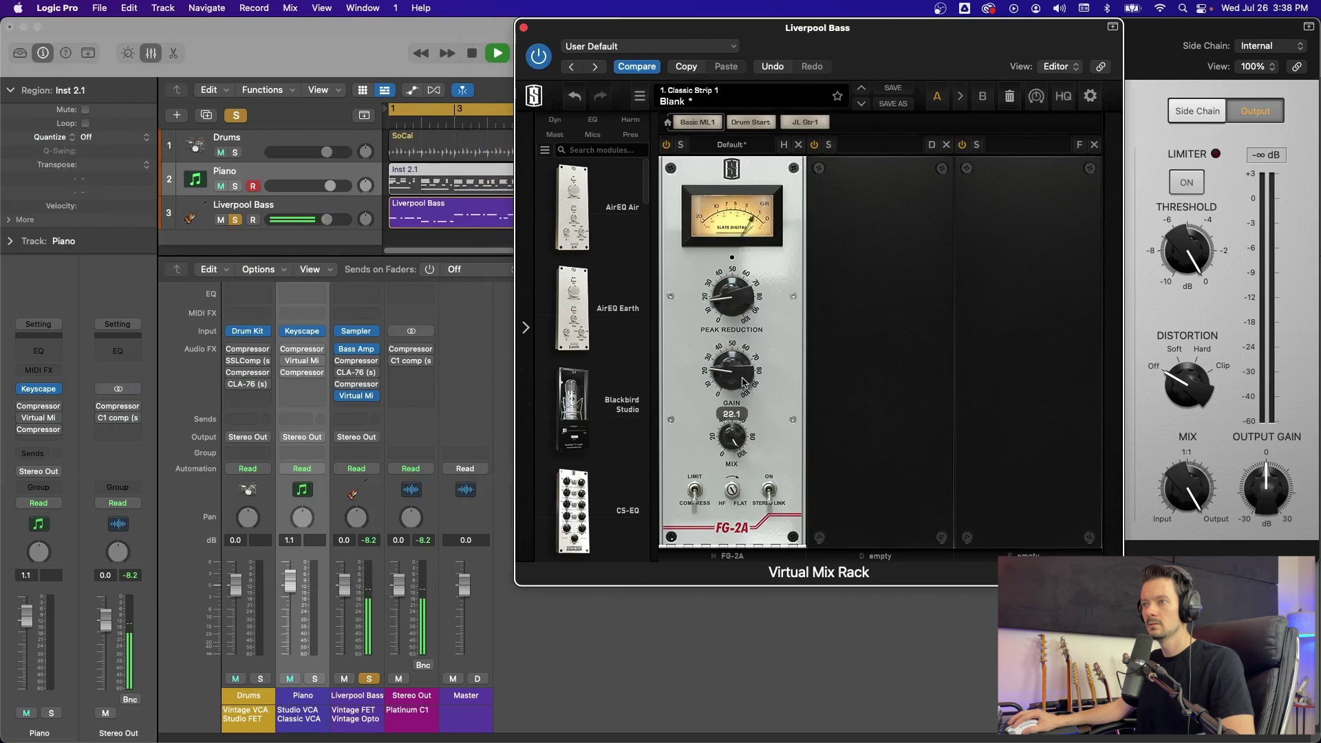
pyautogui.moveTo(742, 377); pyautogui.dragTo(718, 385)
pyautogui.click(541, 57)
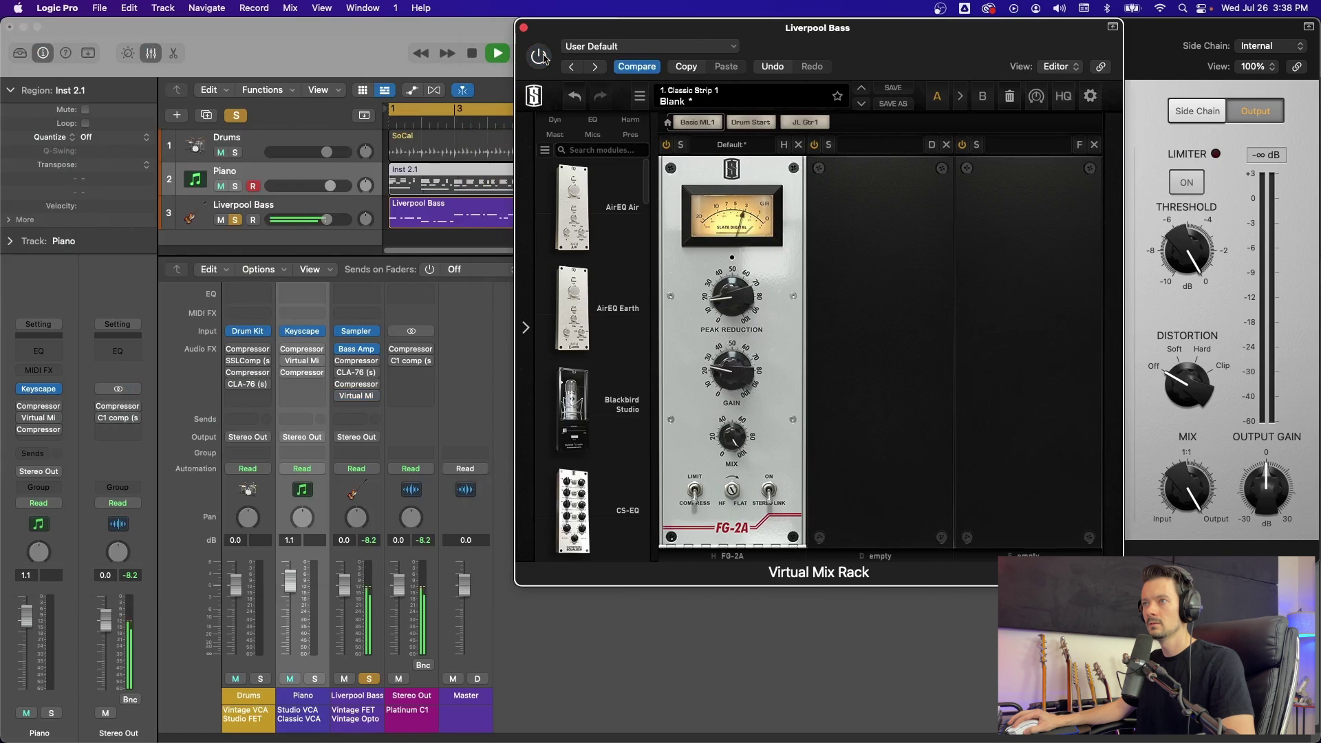
pyautogui.click(541, 57)
# Alternate the bass between the FG-2A and the Vintage Opto compressor, close Virtual Mix Rack and stop playback
pyautogui.moveTo(955, 28); pyautogui.dragTo(509, 2)
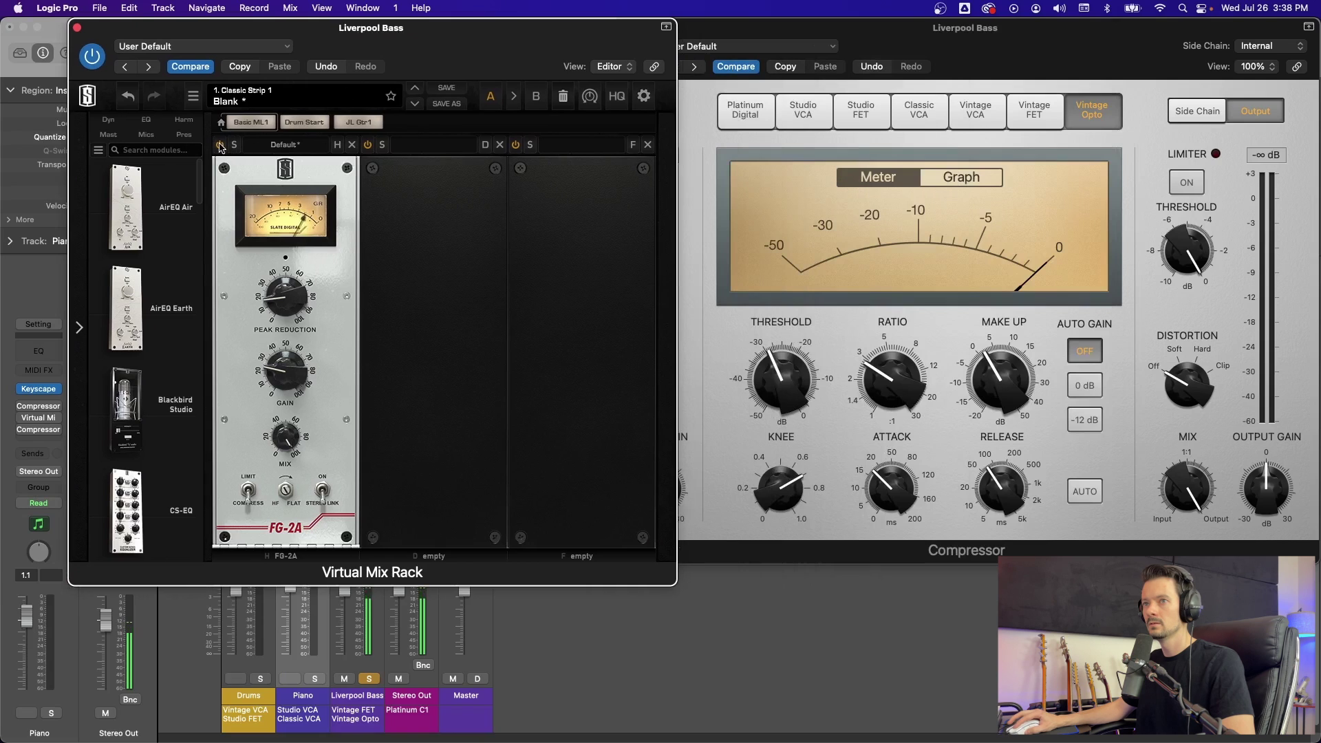
pyautogui.click(220, 145)
pyautogui.click(688, 39)
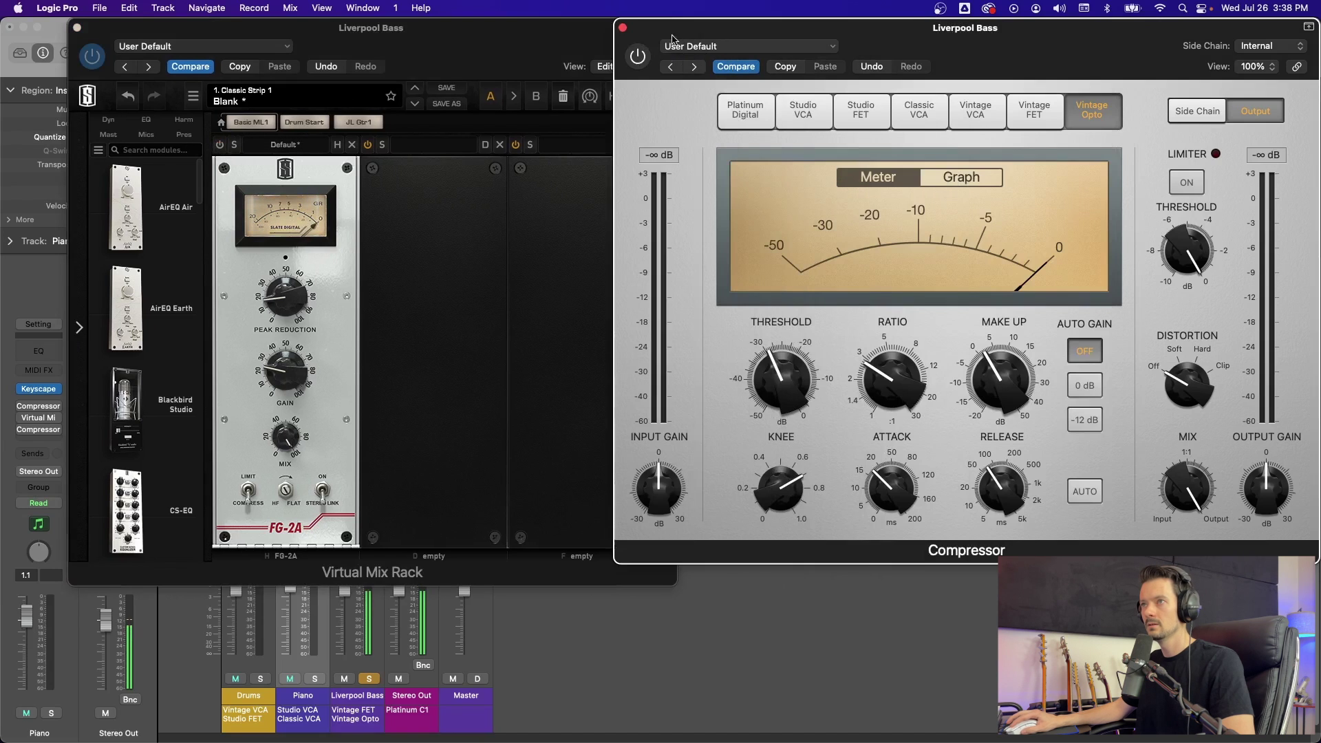
pyautogui.click(636, 57)
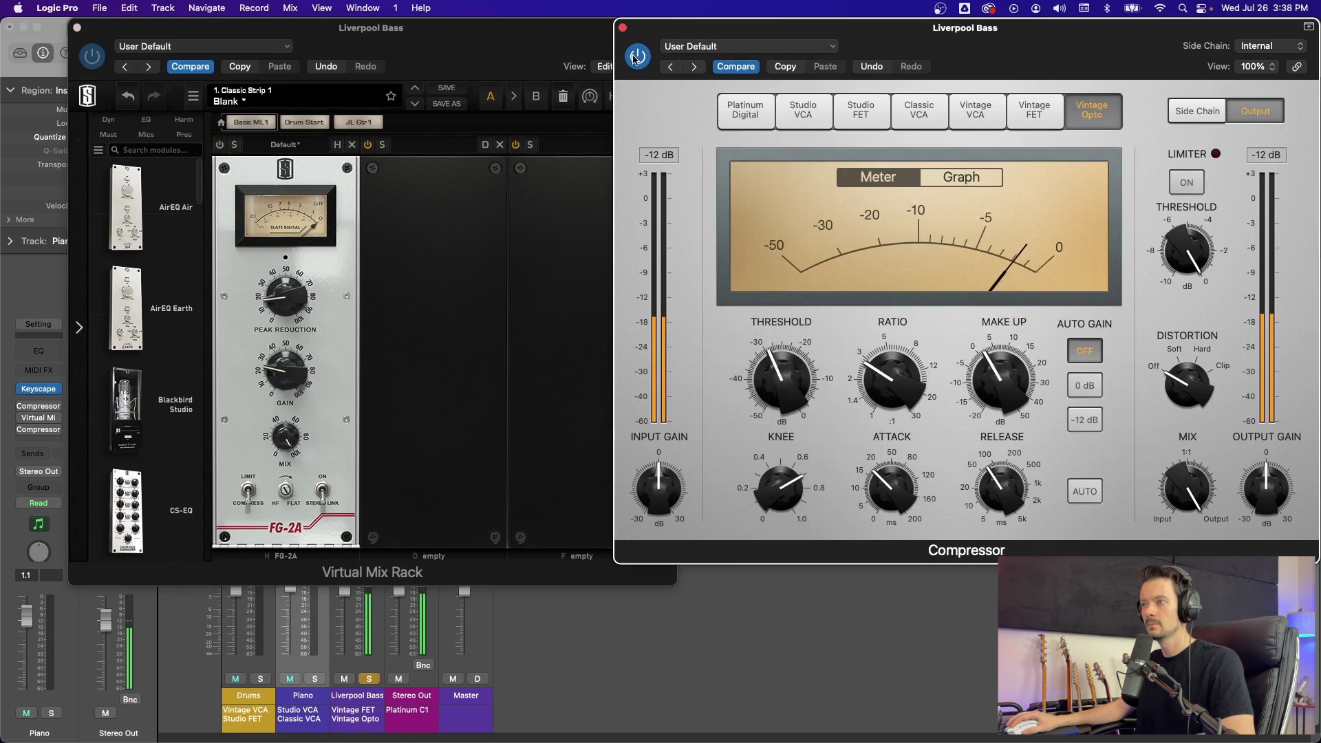
pyautogui.moveTo(493, 38); pyautogui.dragTo(914, 38)
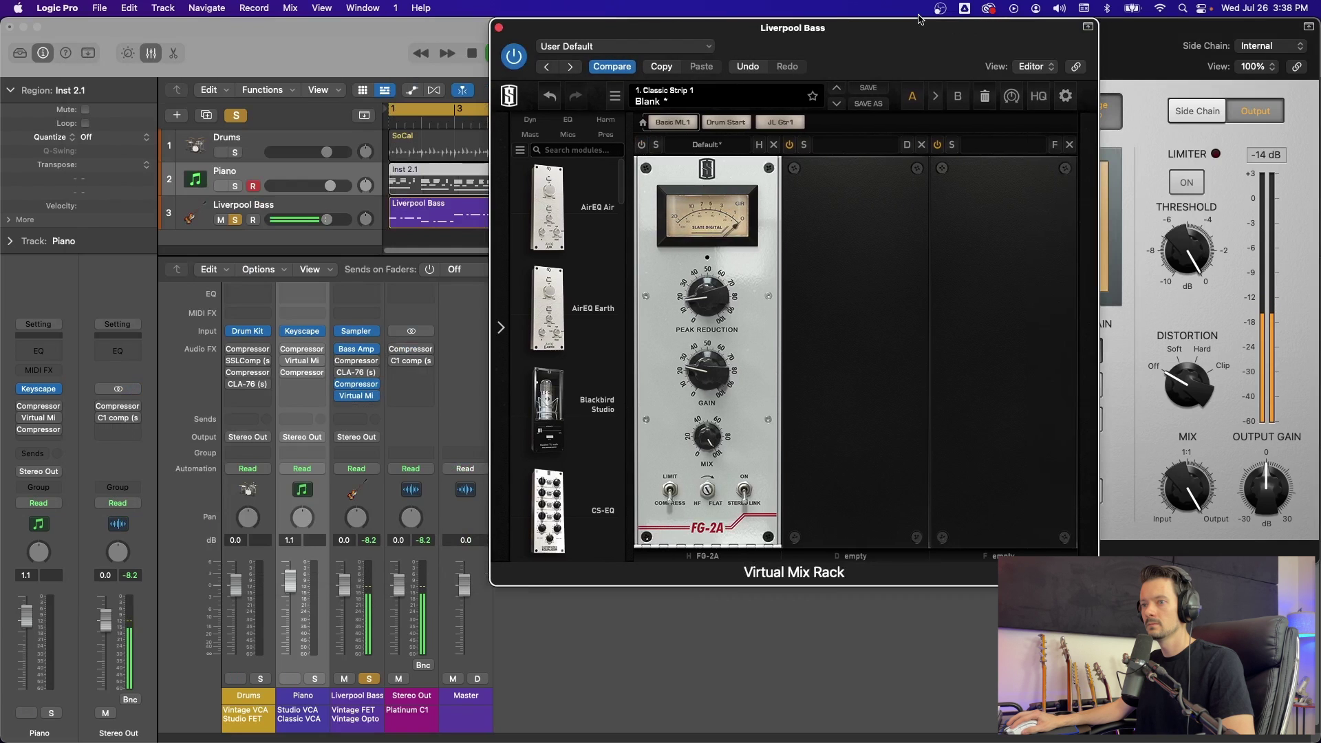
pyautogui.moveTo(1025, 29); pyautogui.dragTo(583, 29)
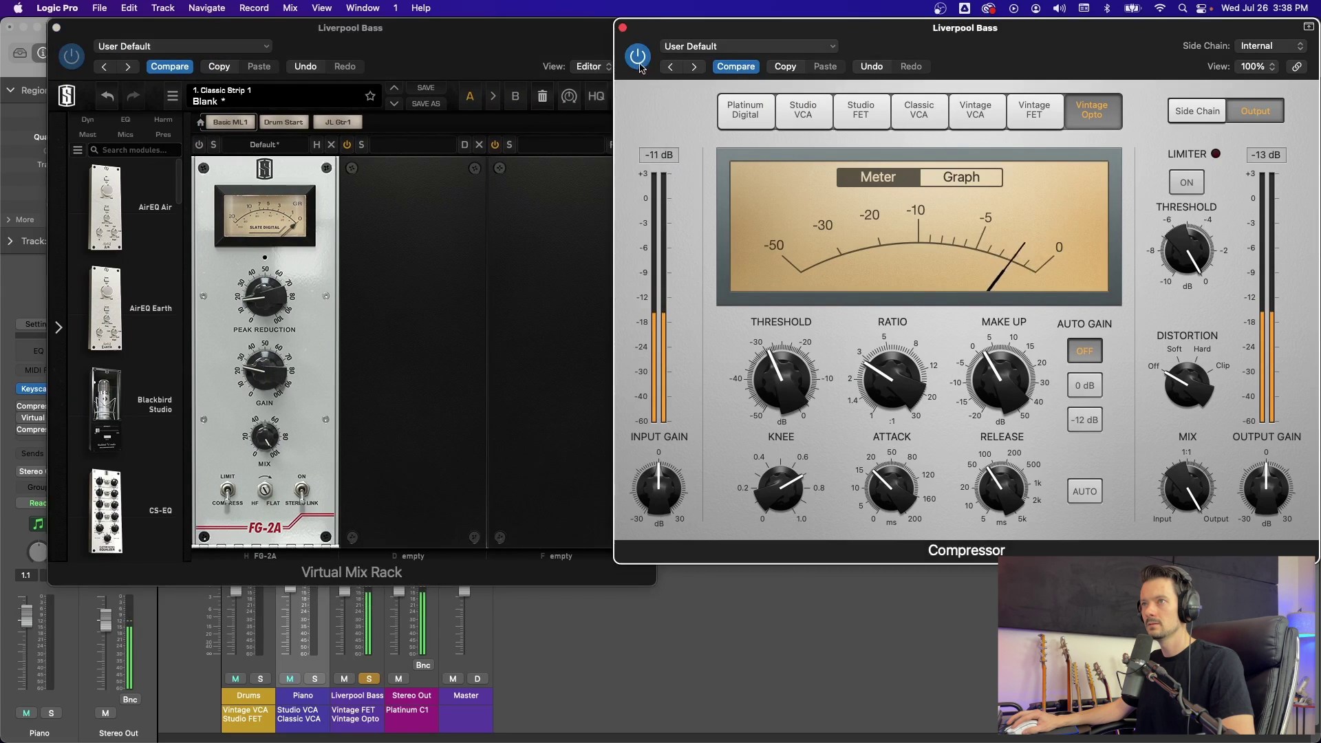
pyautogui.click(201, 145)
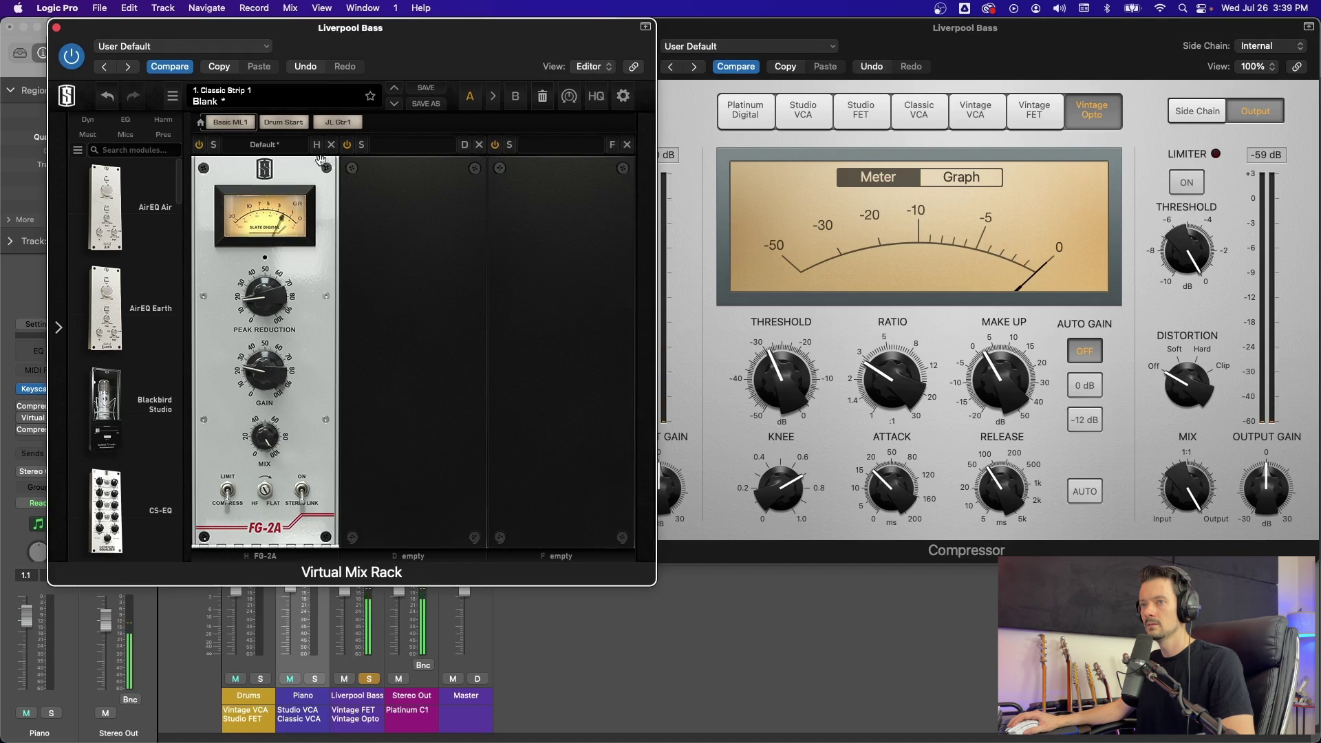
pyautogui.click(57, 28)
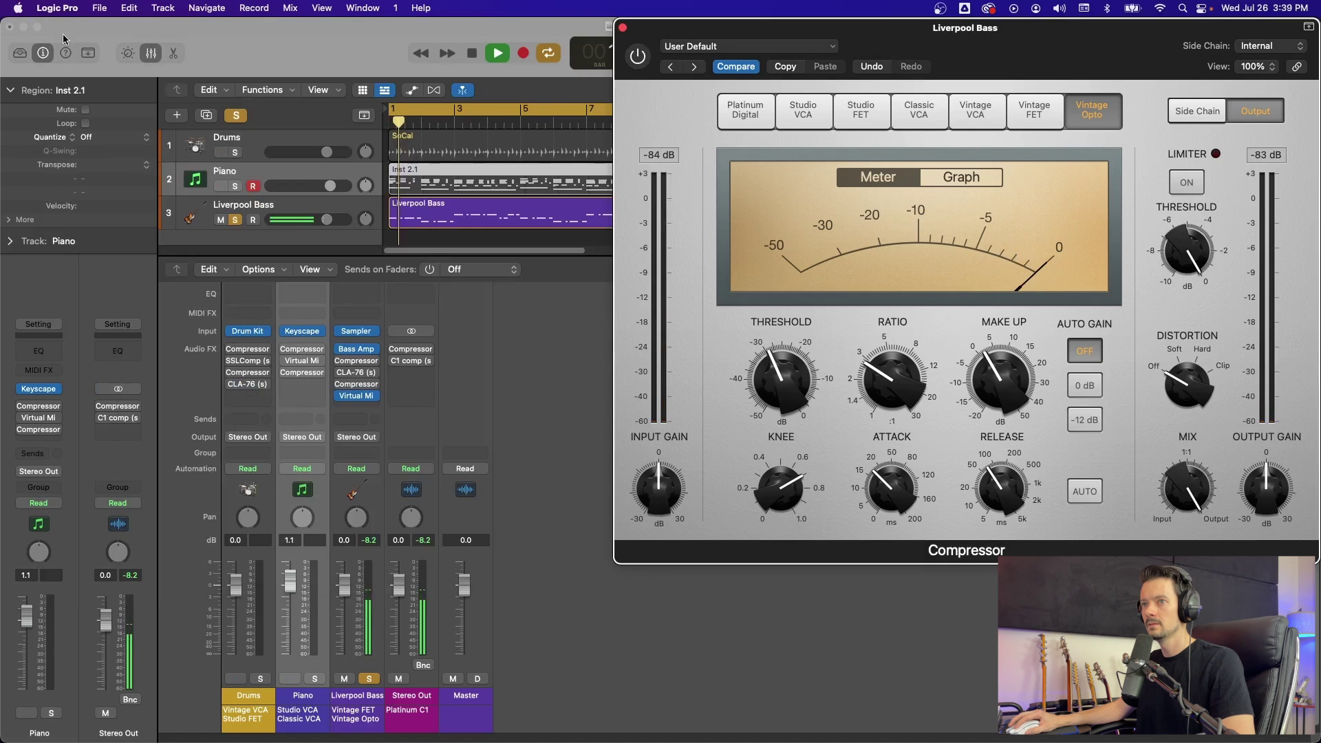
pyautogui.press('space')
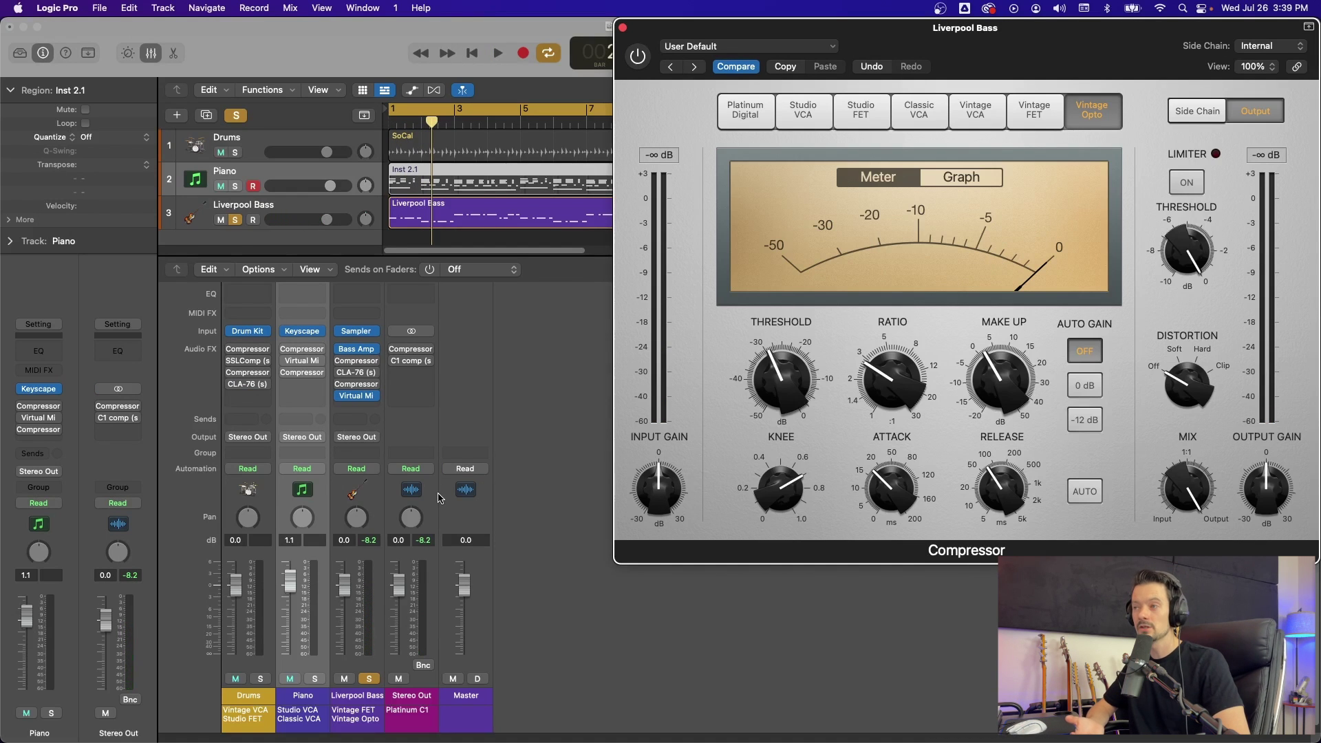